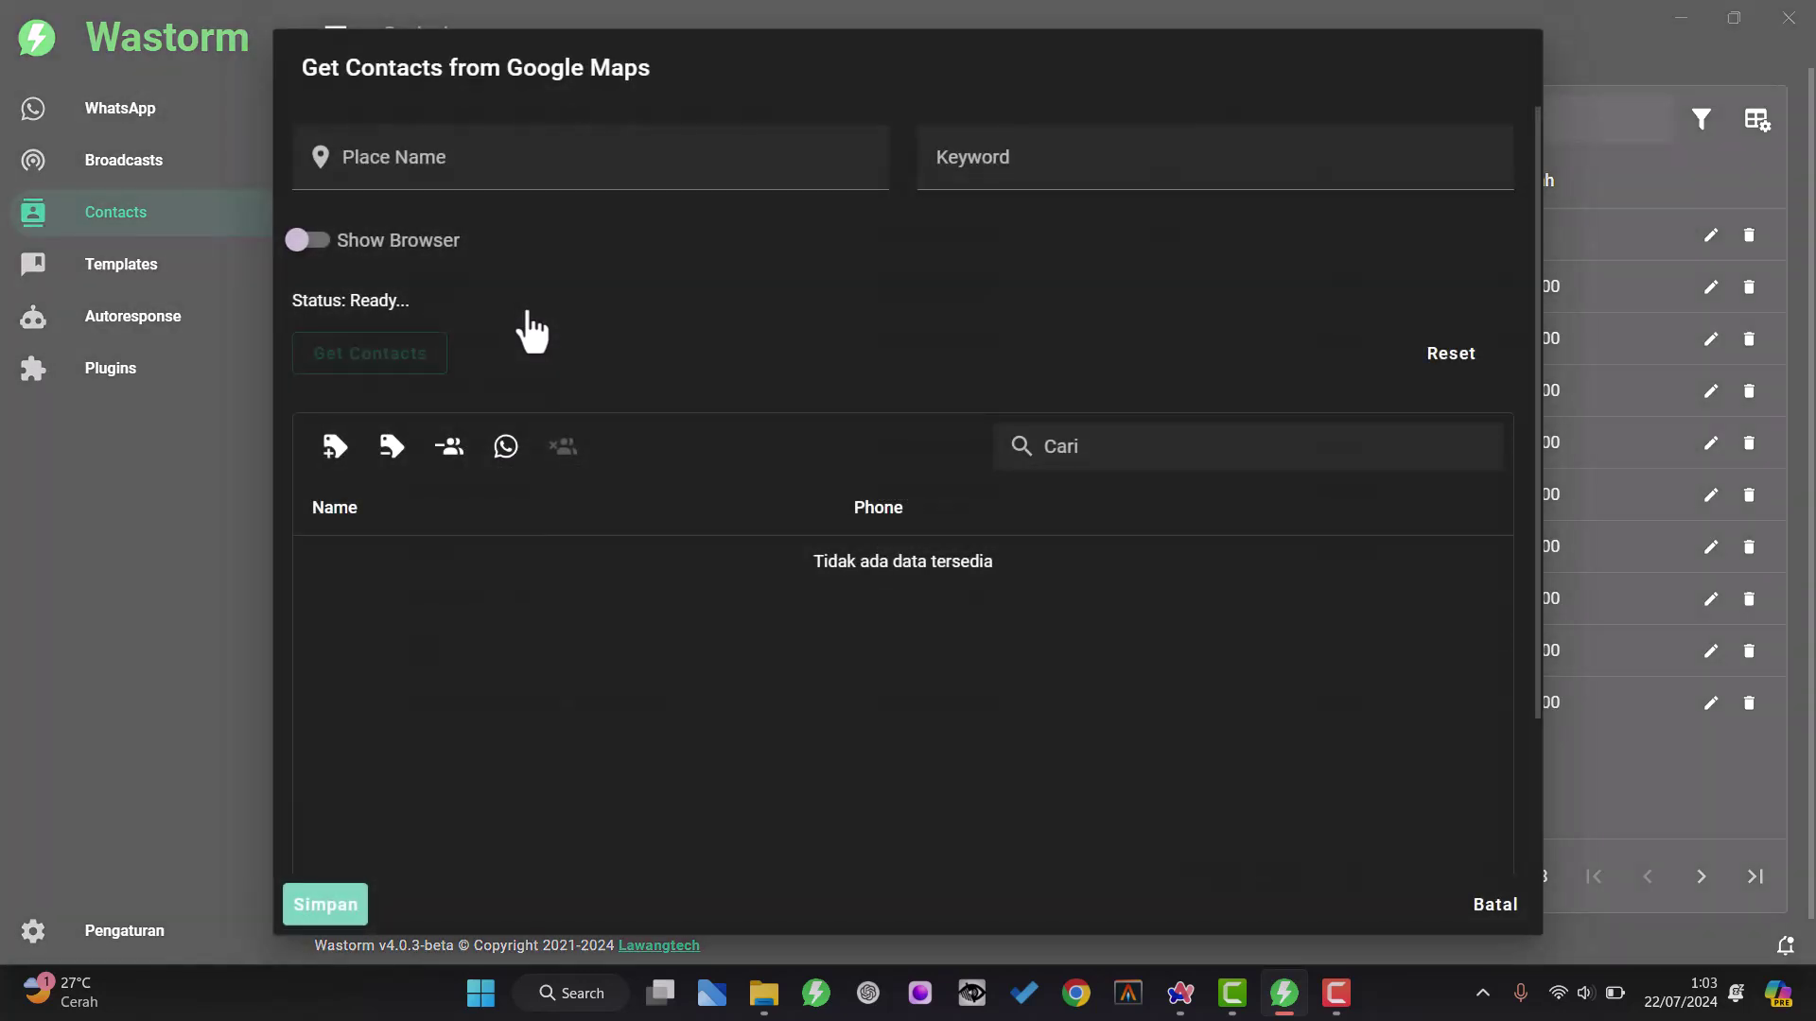
Set the place name to "bekasi" and the keyword to "sekolah dasar" for the Google Maps contact search
{"action": "left_click", "coordinate": [713, 180]}
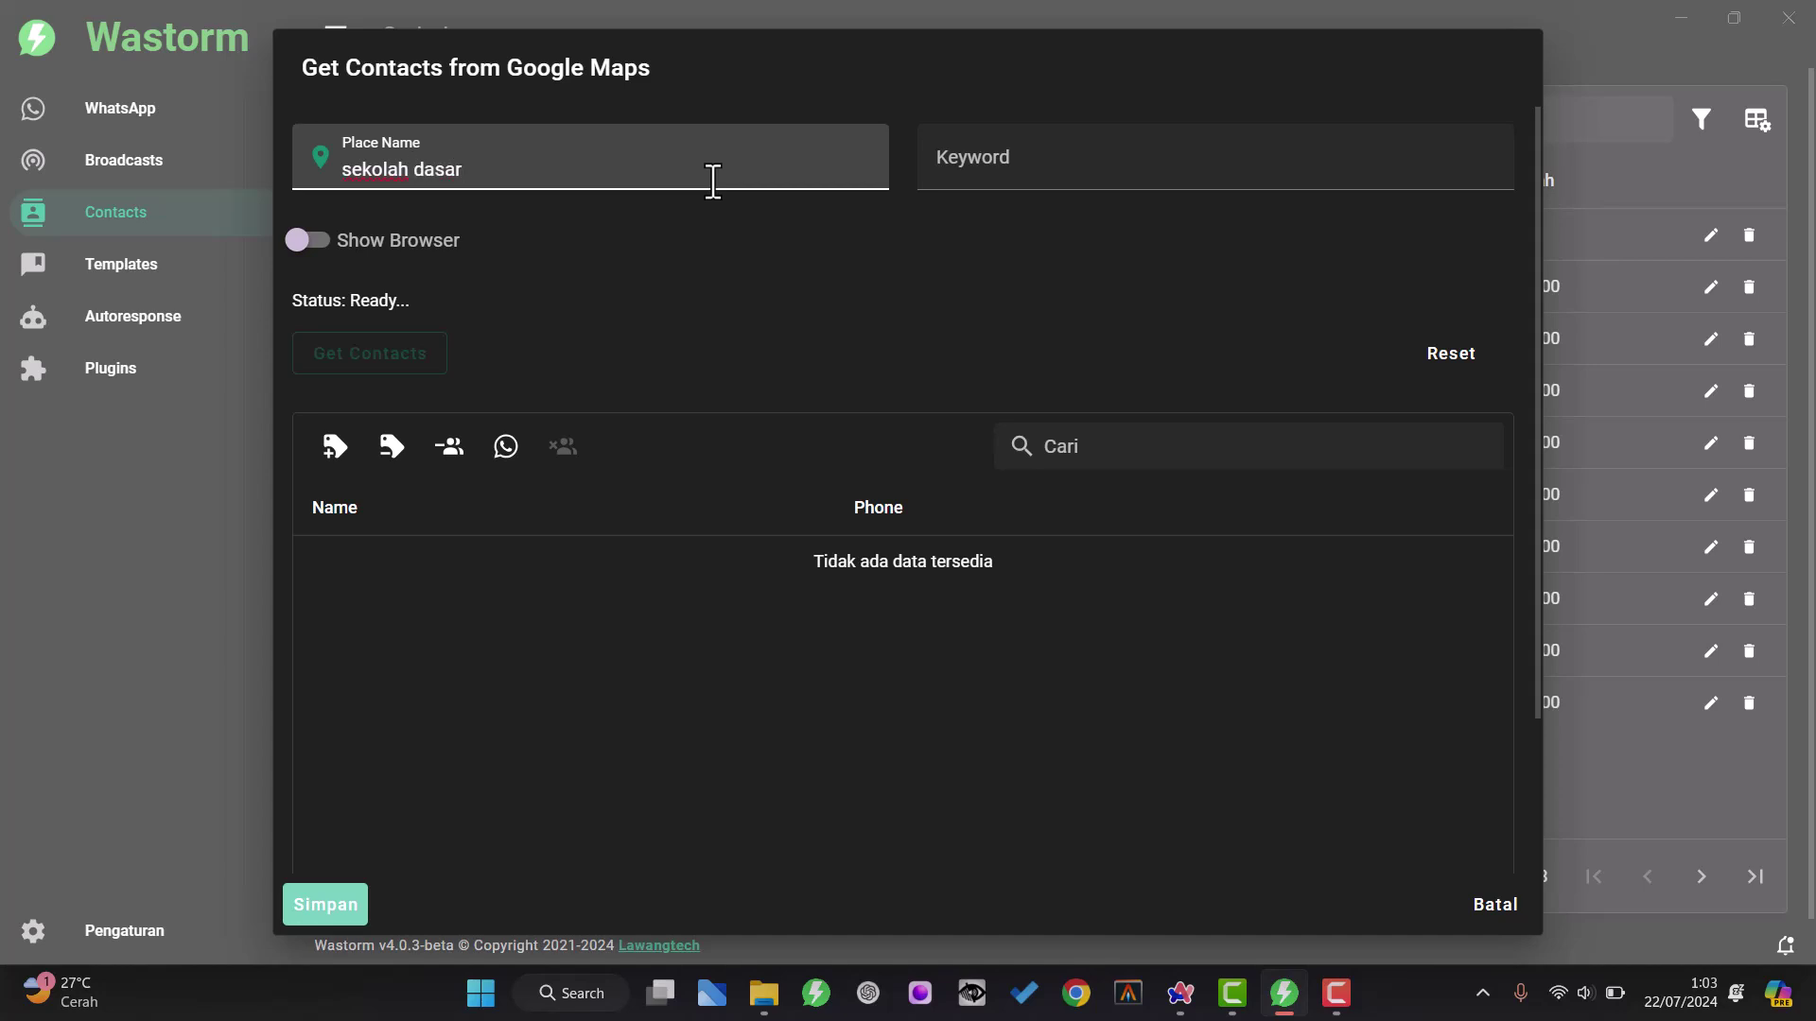
{"action": "key", "text": "Tab"}
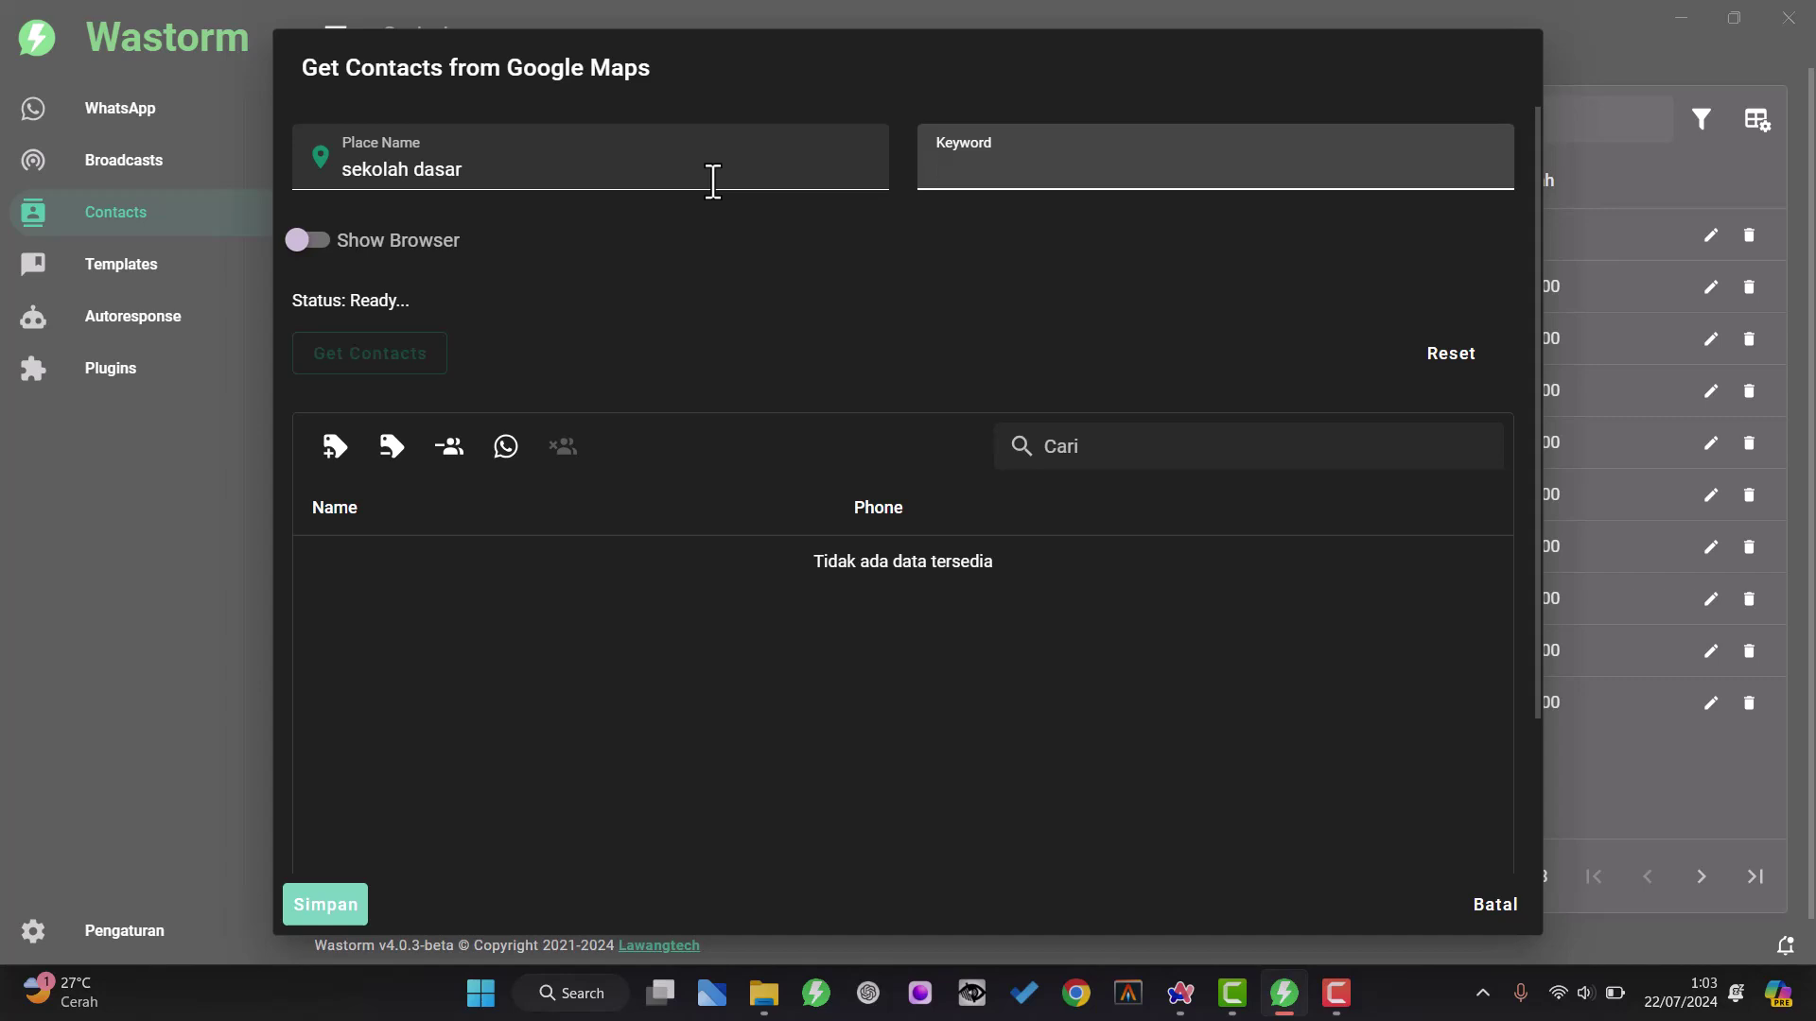
{"action": "key", "text": "shift+Tab"}
{"action": "type", "text": "b"}
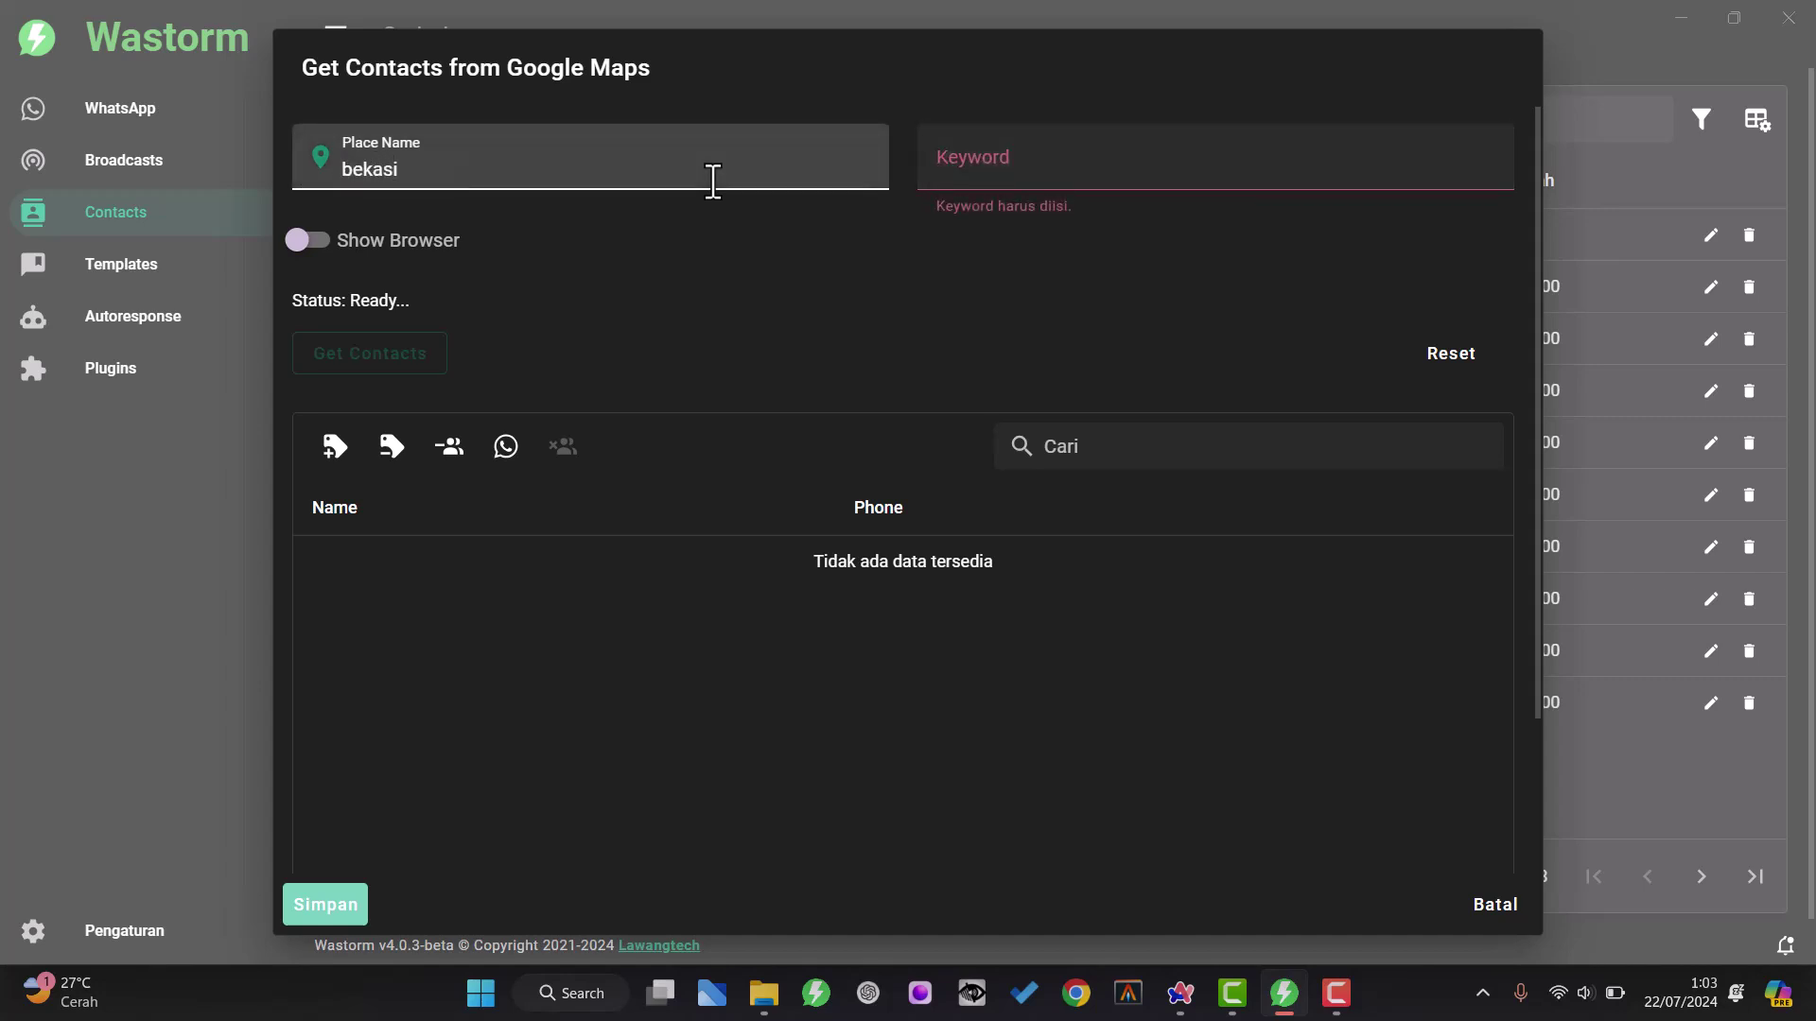
{"action": "key", "text": "Tab"}
{"action": "type", "text": "se"}
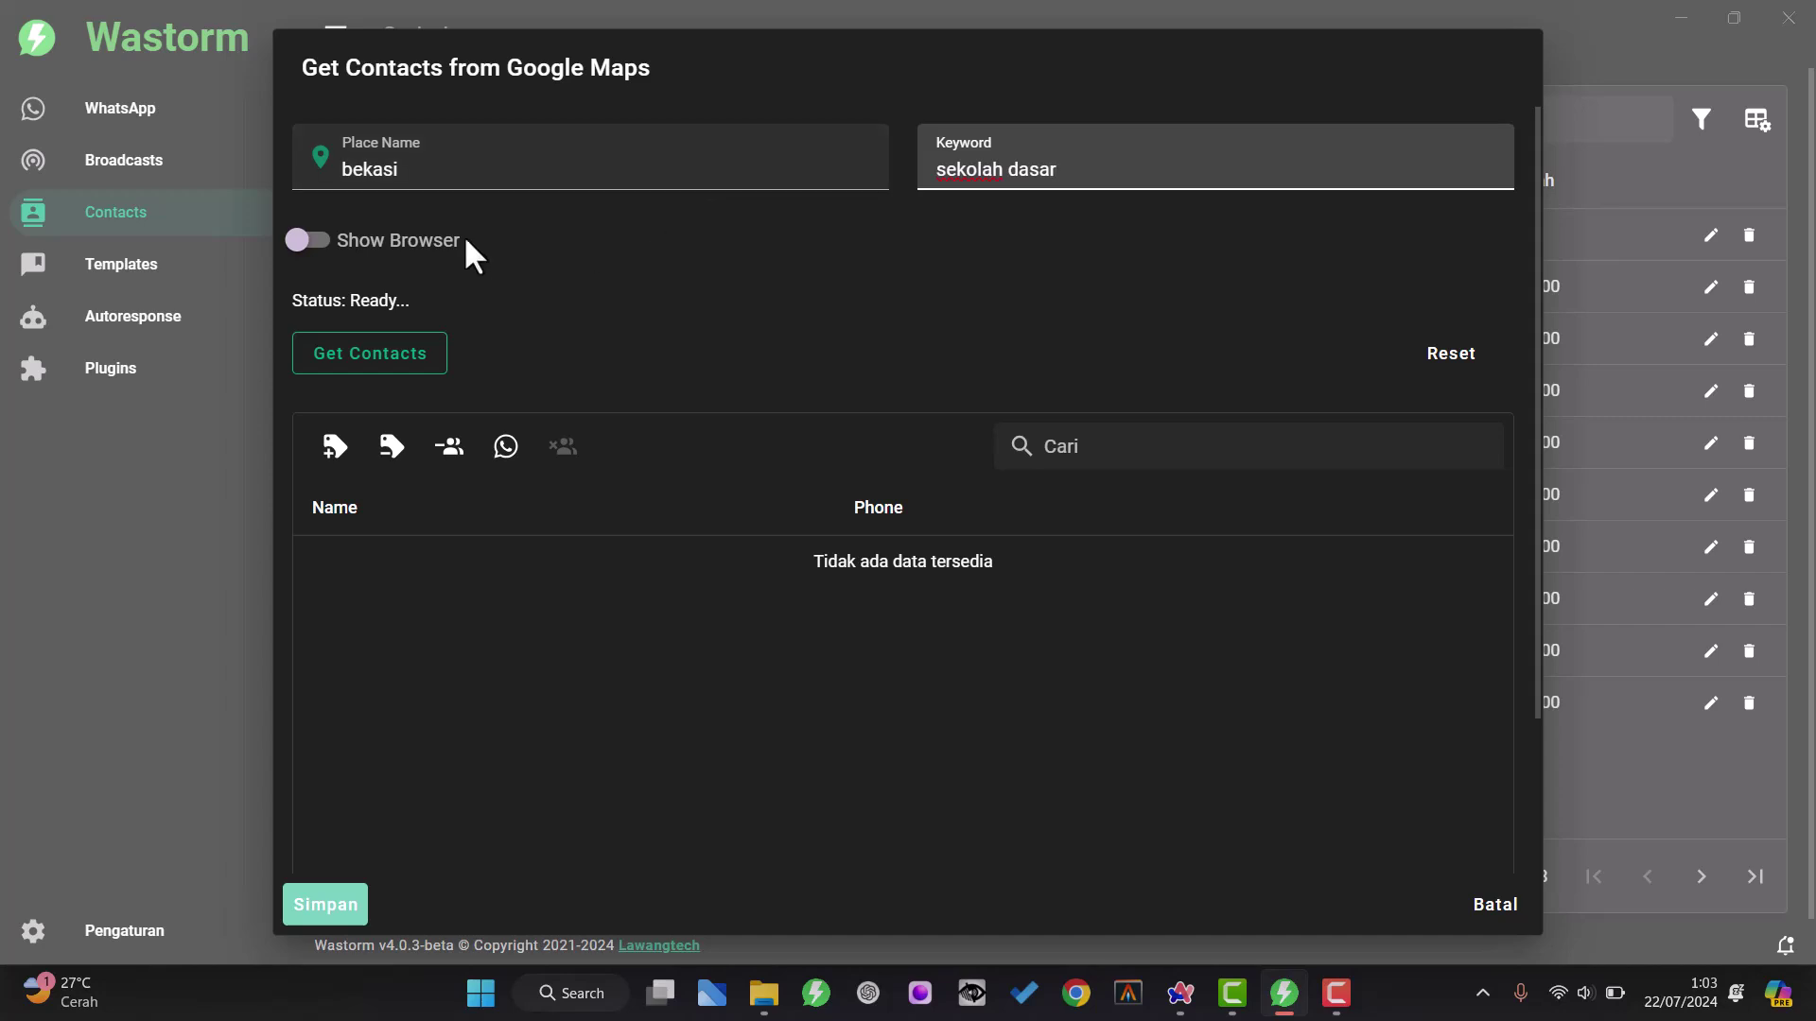
Enable Show Browser, start getting the contacts, and move the Google Maps window off the contact dialog's status area
{"action": "left_click", "coordinate": [326, 249]}
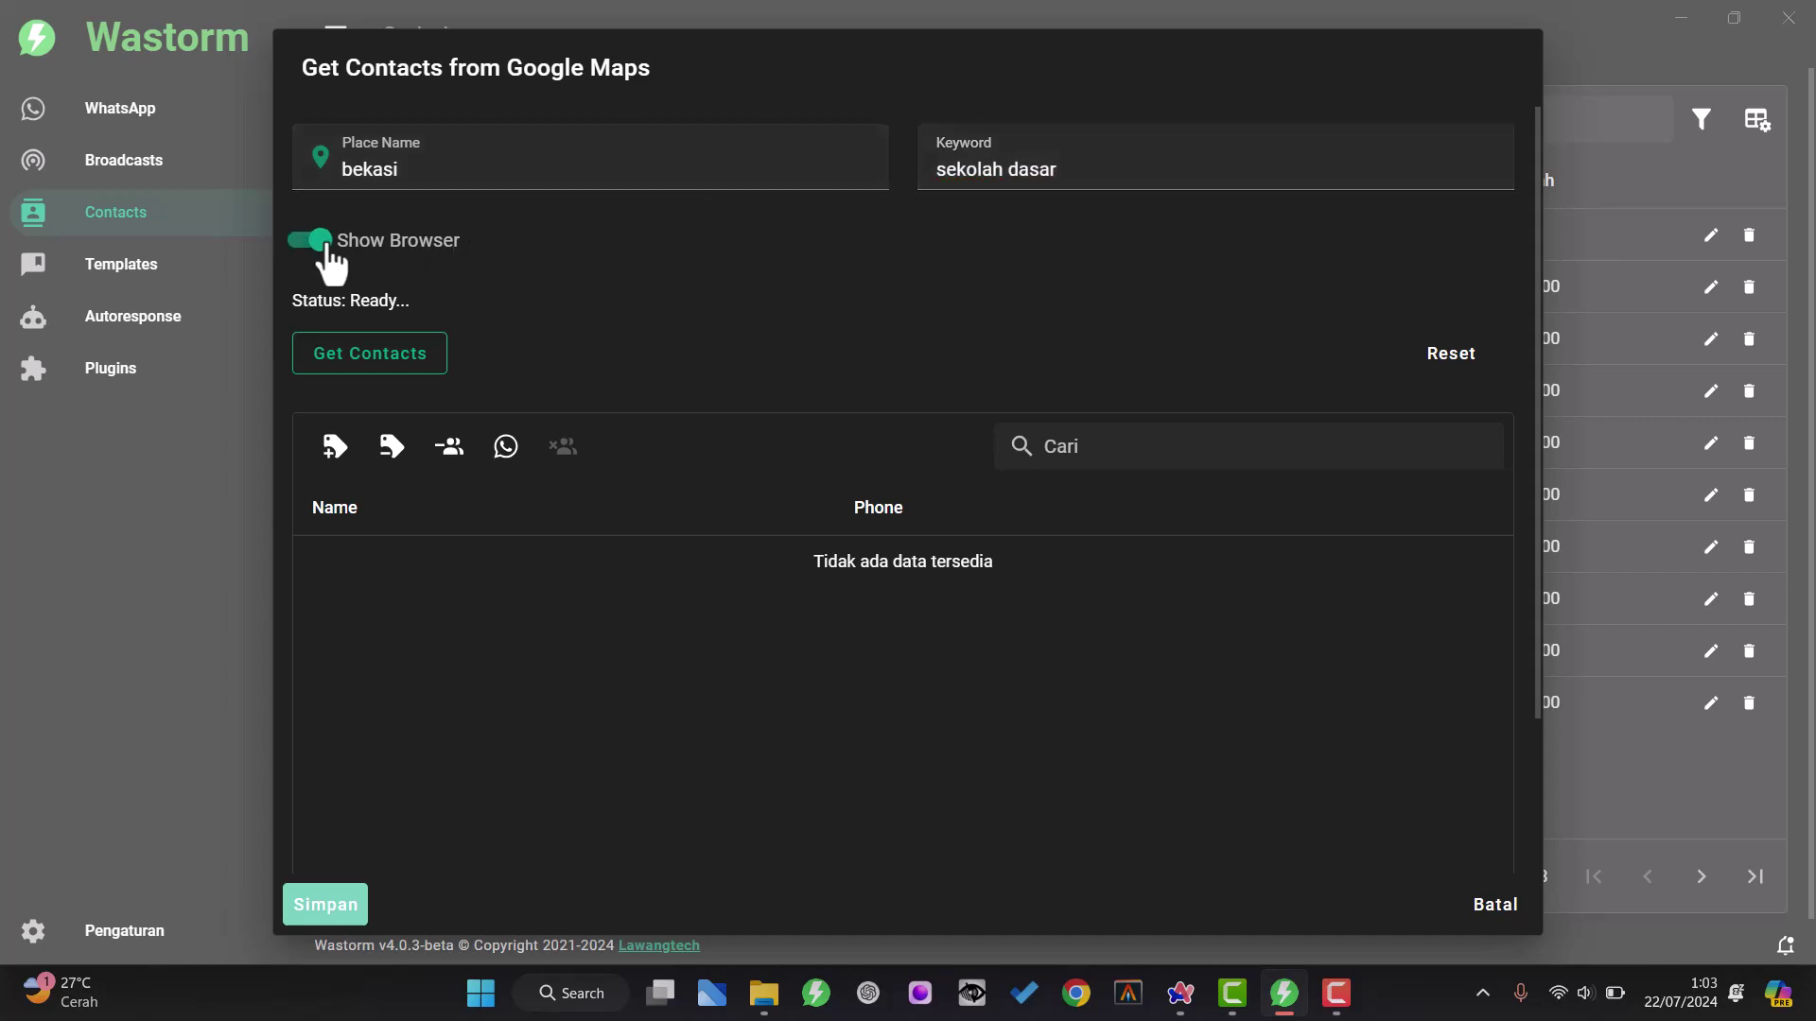
{"action": "left_click", "coordinate": [388, 365]}
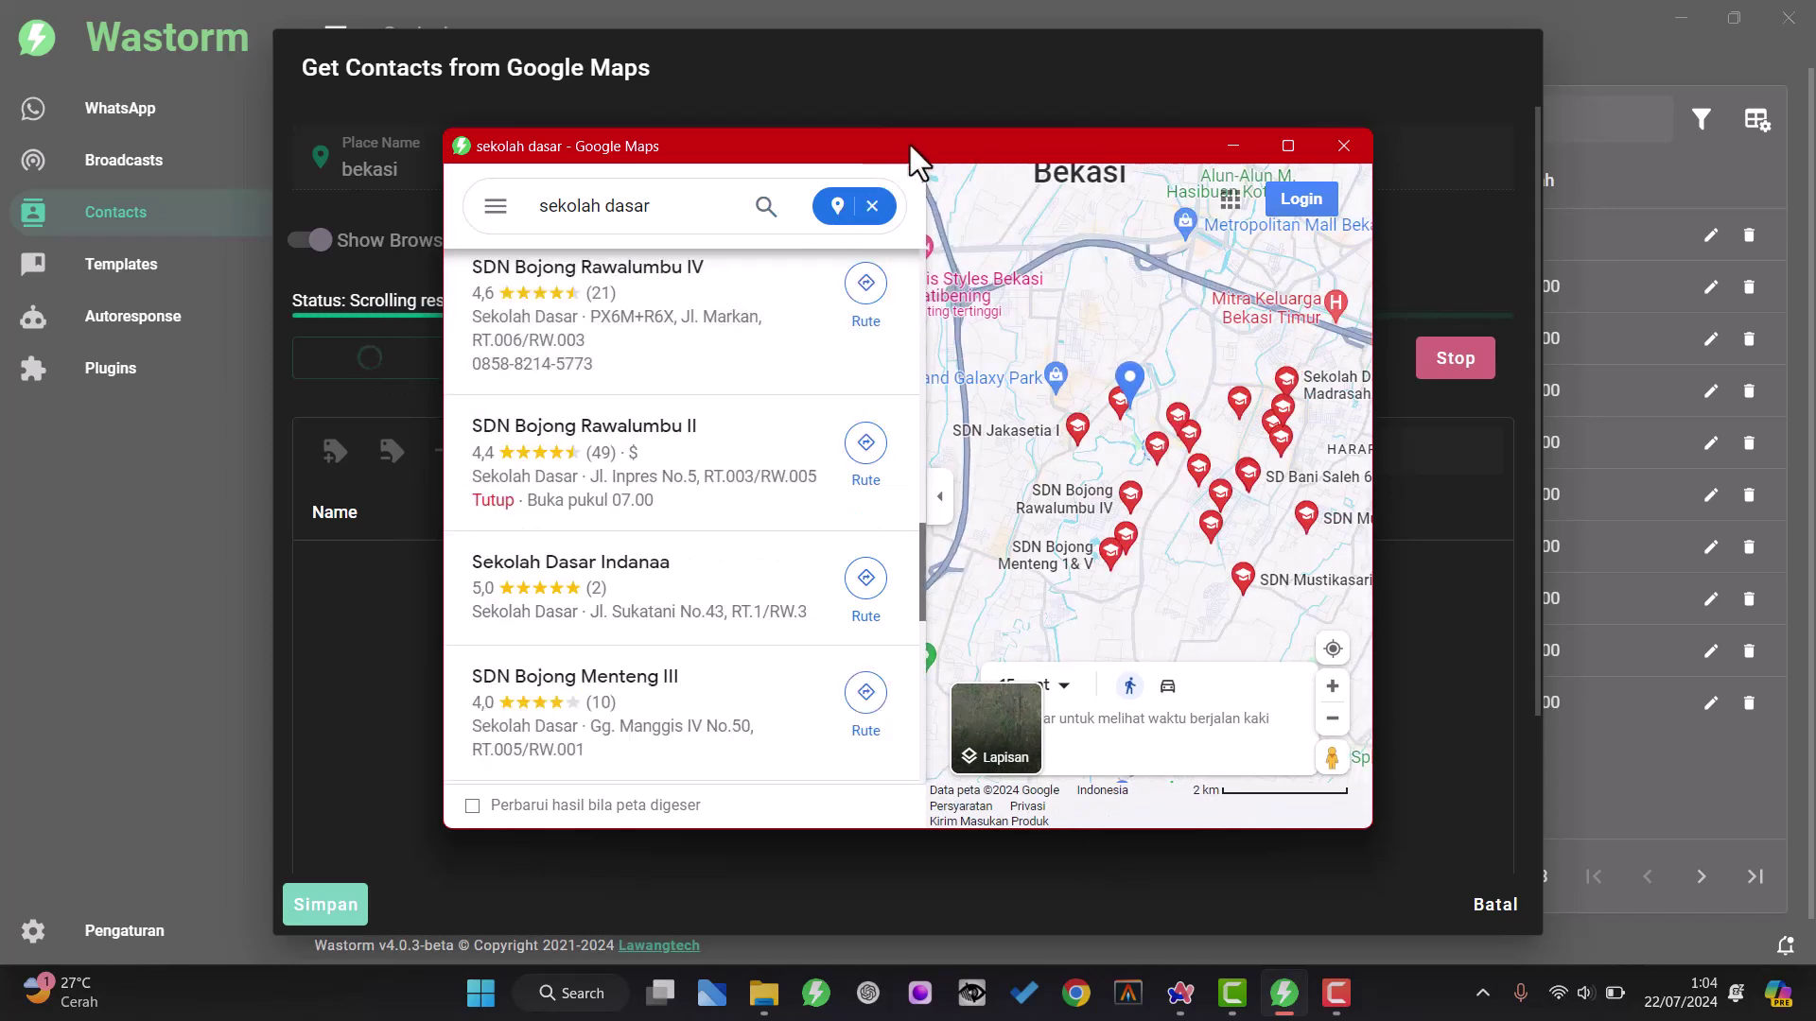
{"action": "left_click_drag", "start_coordinate": [905, 146], "coordinate": [1320, 53]}
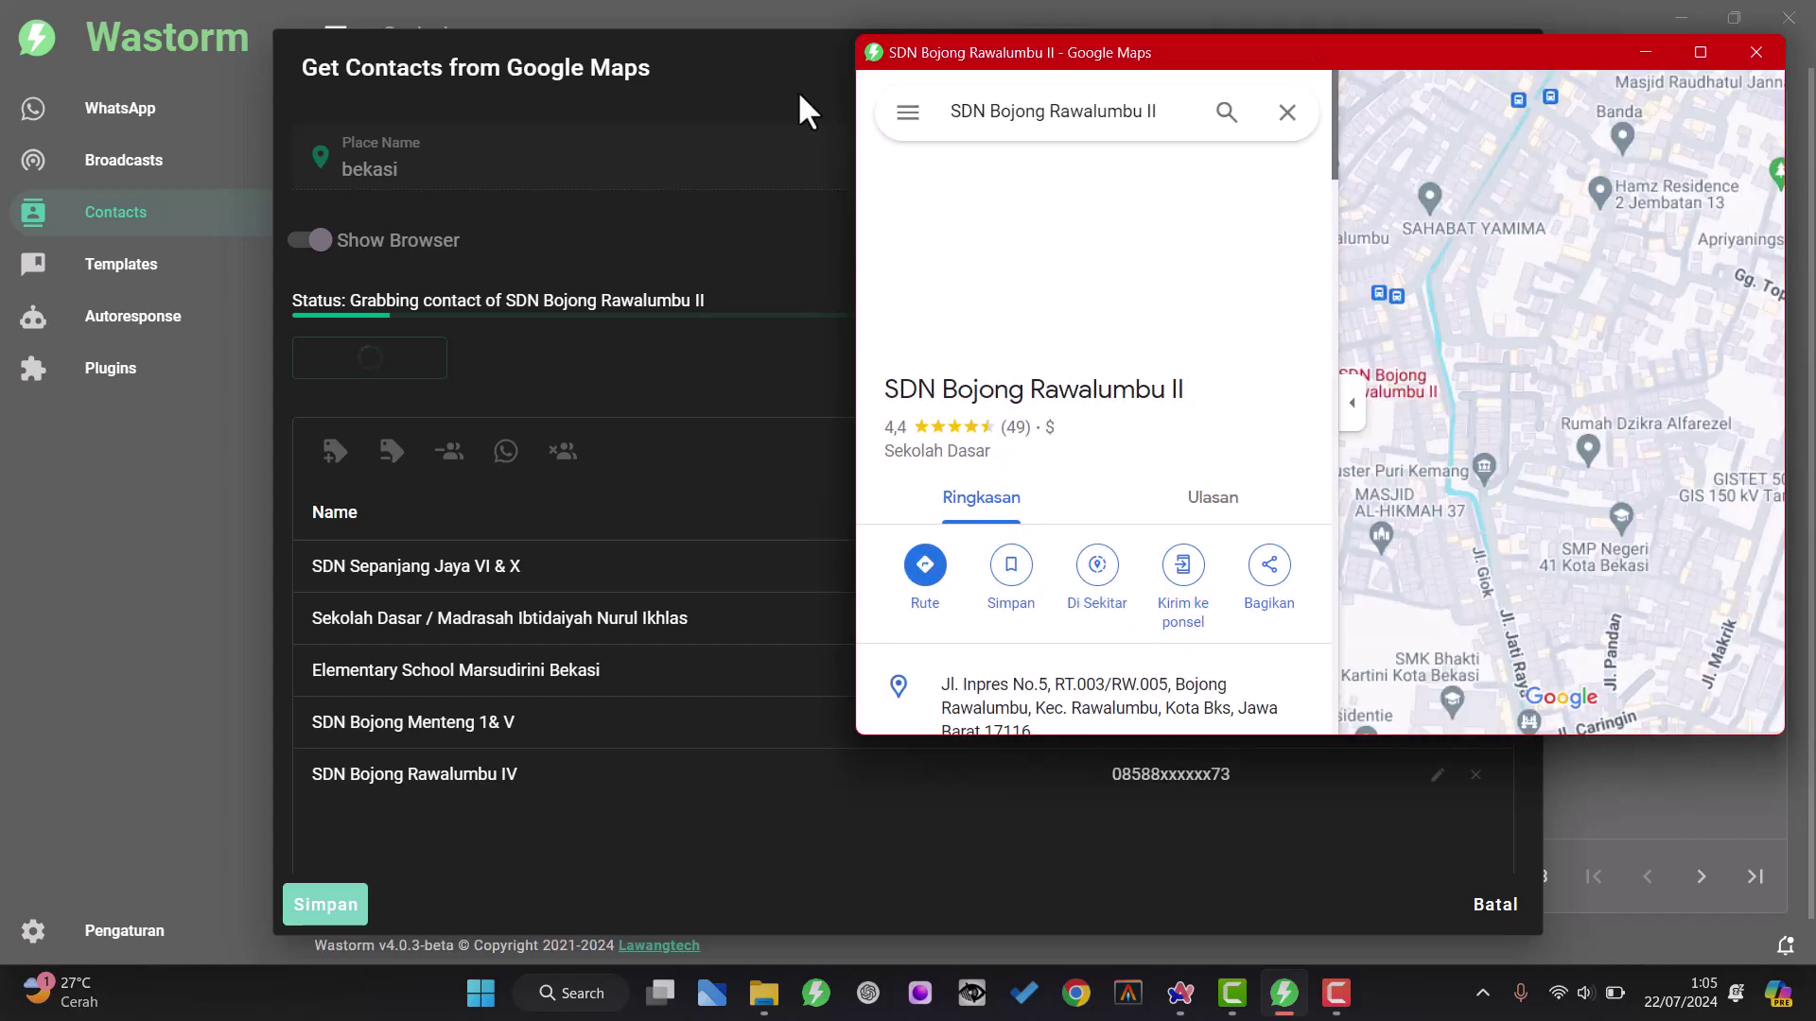
Uncover the Stop control, stop the contact retrieval, and close the Google Maps browser window
{"action": "left_click_drag", "start_coordinate": [1131, 47], "coordinate": [337, 65]}
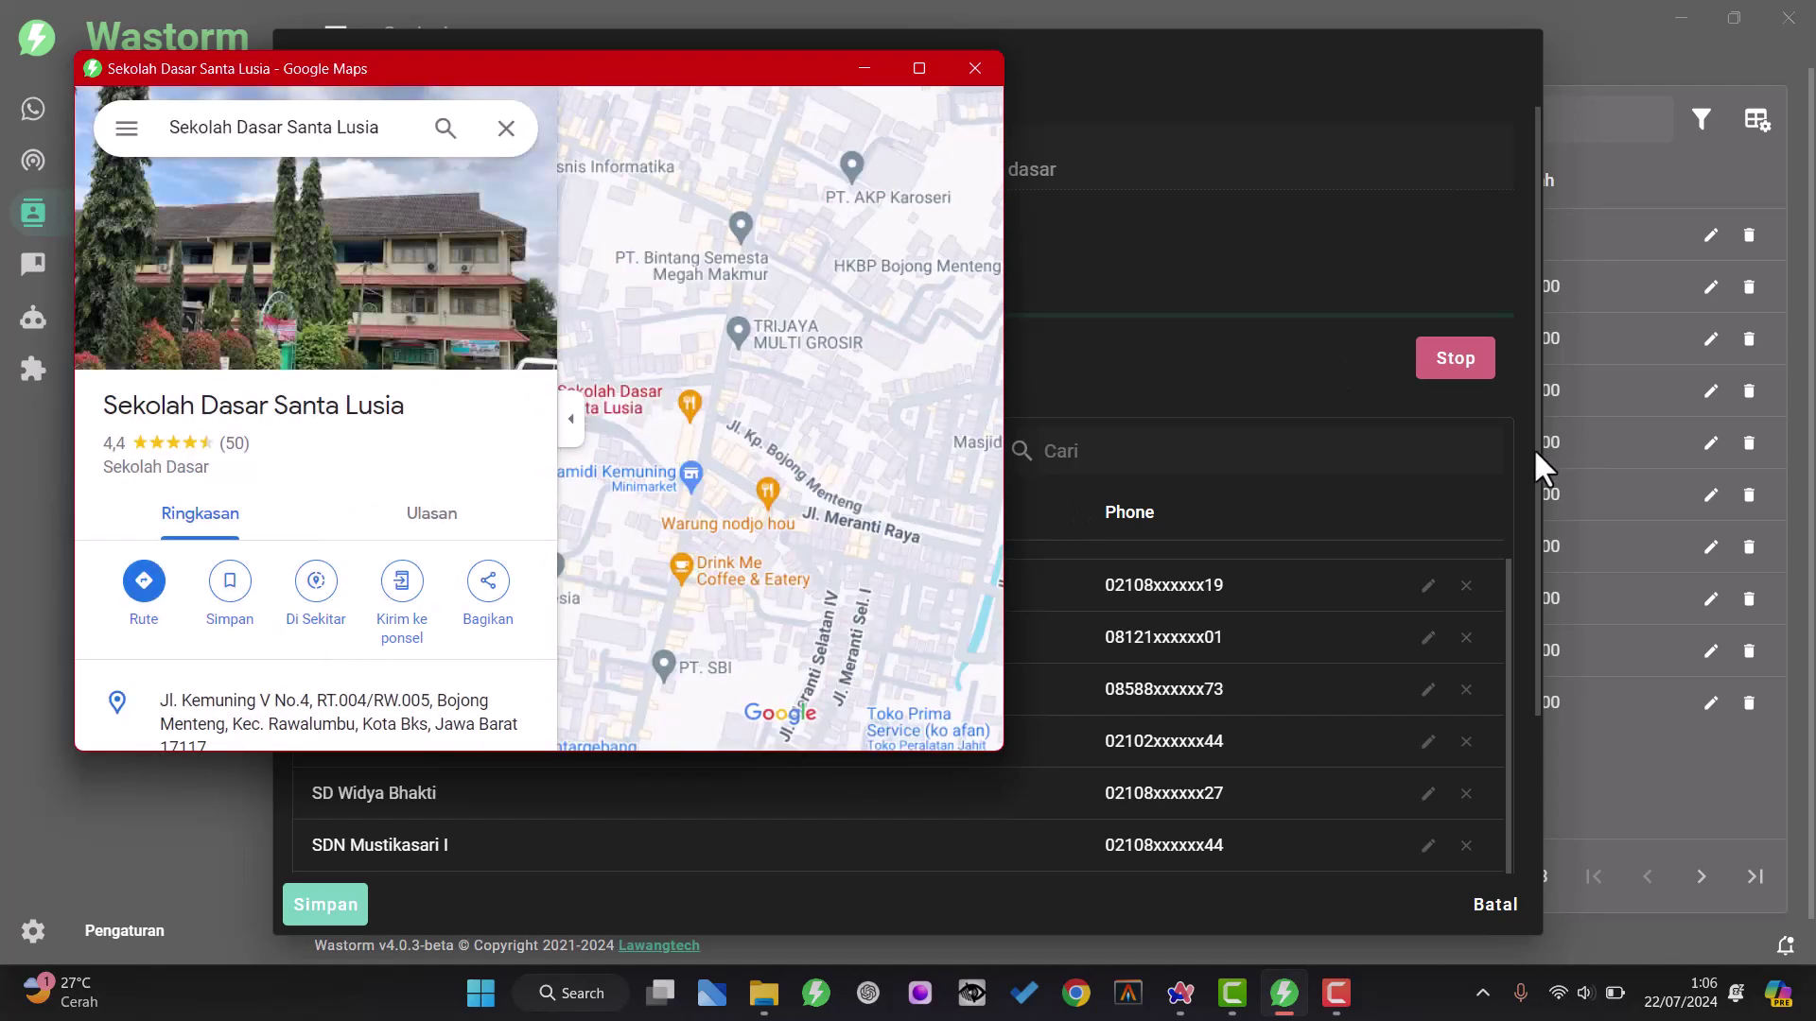
{"action": "left_click", "coordinate": [1451, 374]}
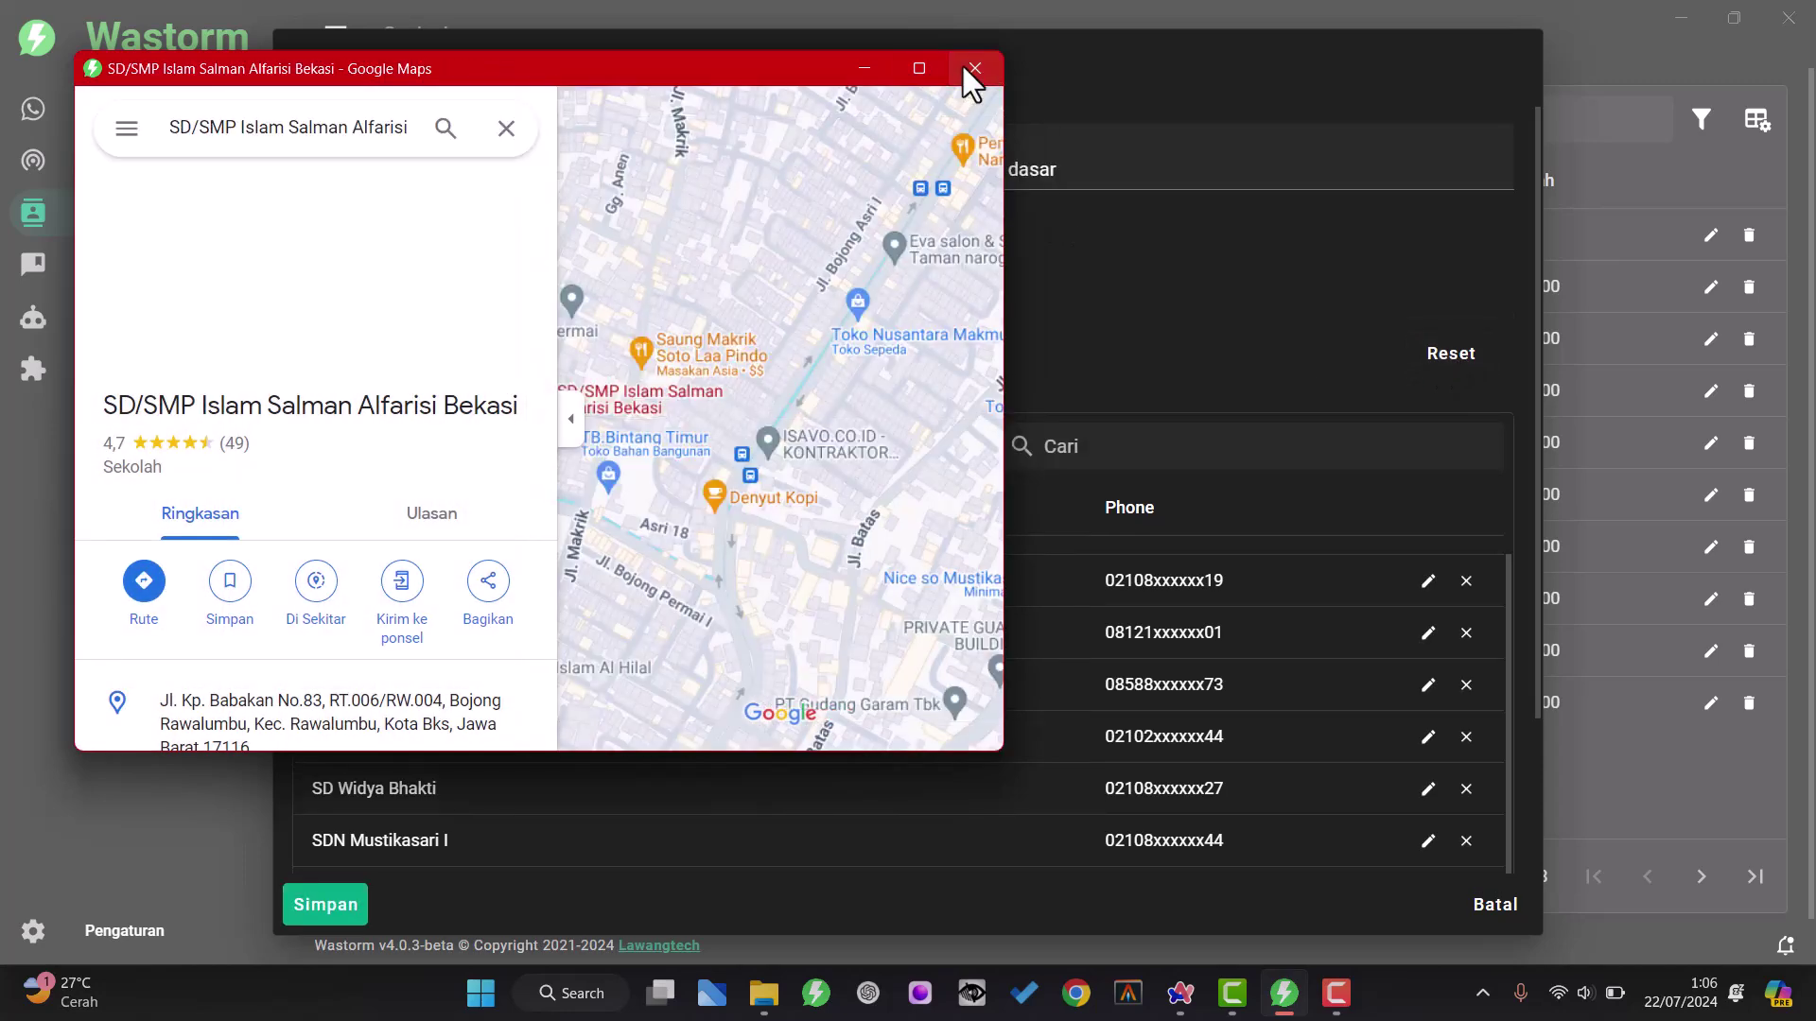
{"action": "left_click", "coordinate": [974, 68]}
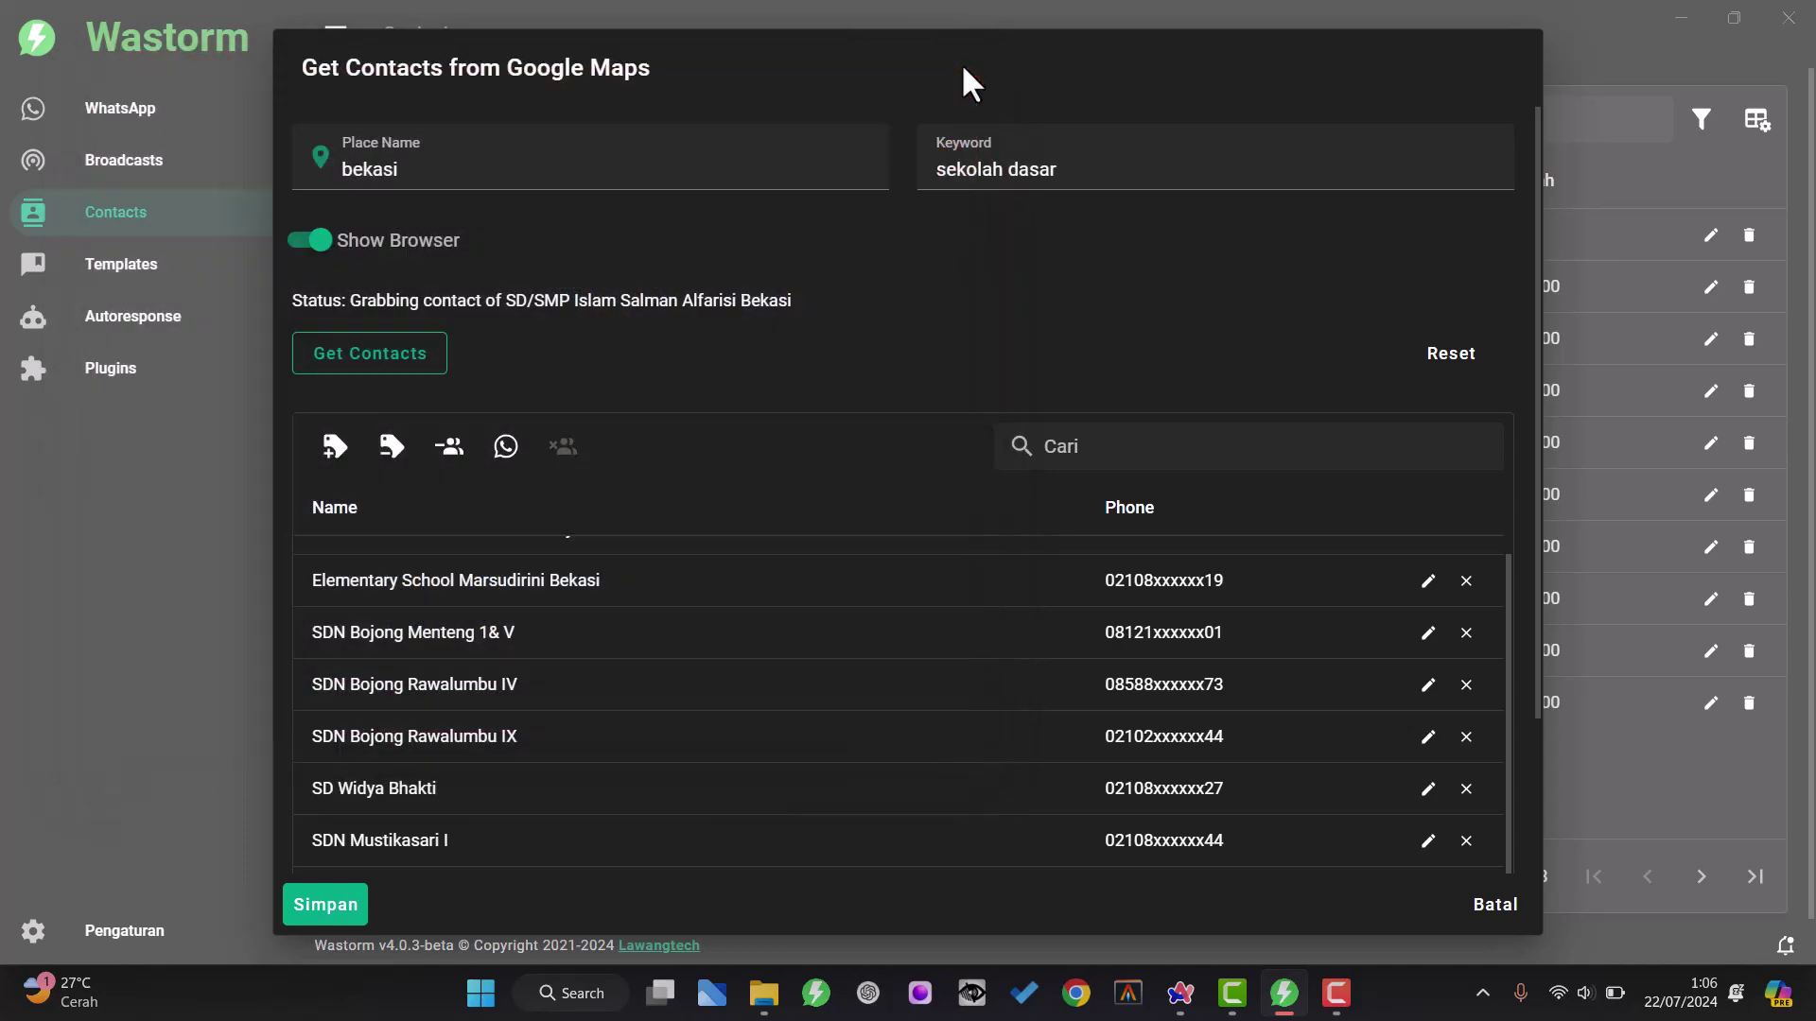
Examine the names and phone numbers of the retrieved contacts and the available items-per-page options
{"action": "scroll", "coordinate": [677, 289], "scroll_direction": "down", "scroll_amount": 2}
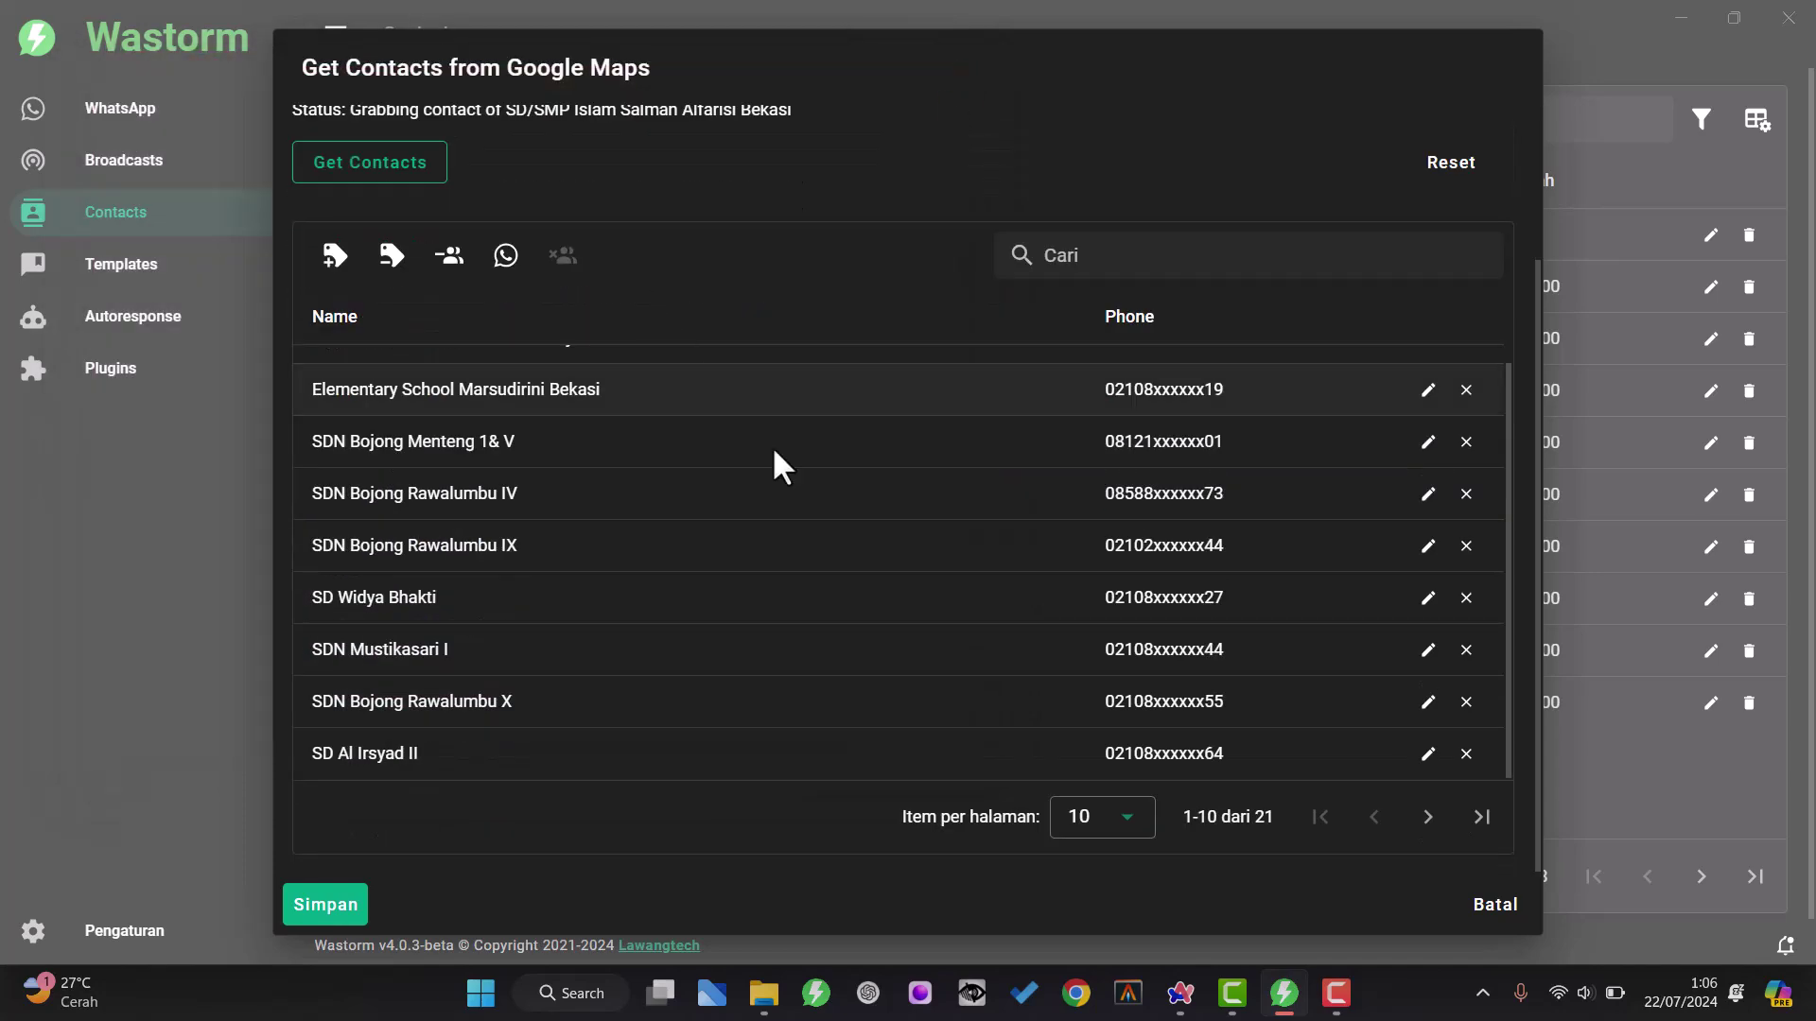
{"action": "scroll", "coordinate": [819, 515], "scroll_direction": "up", "scroll_amount": 1}
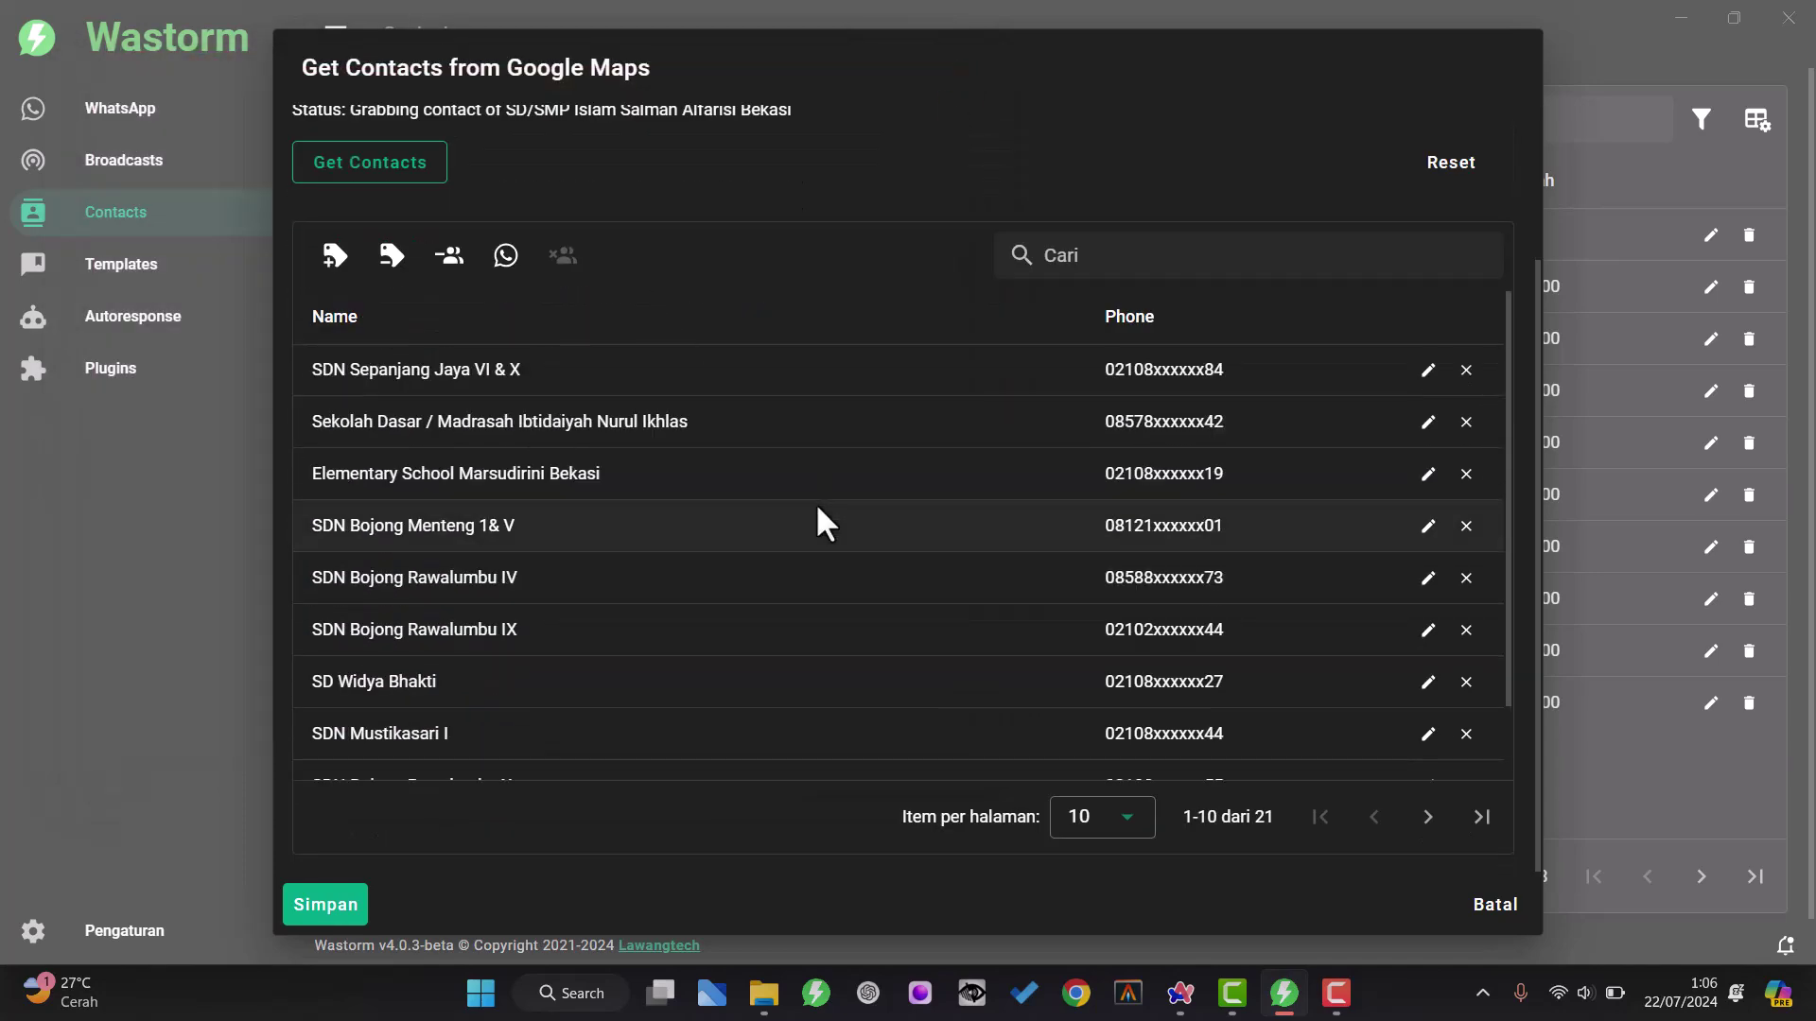
{"action": "scroll", "coordinate": [964, 277], "scroll_direction": "up", "scroll_amount": 2}
{"action": "scroll", "coordinate": [964, 277], "scroll_direction": "down", "scroll_amount": 2}
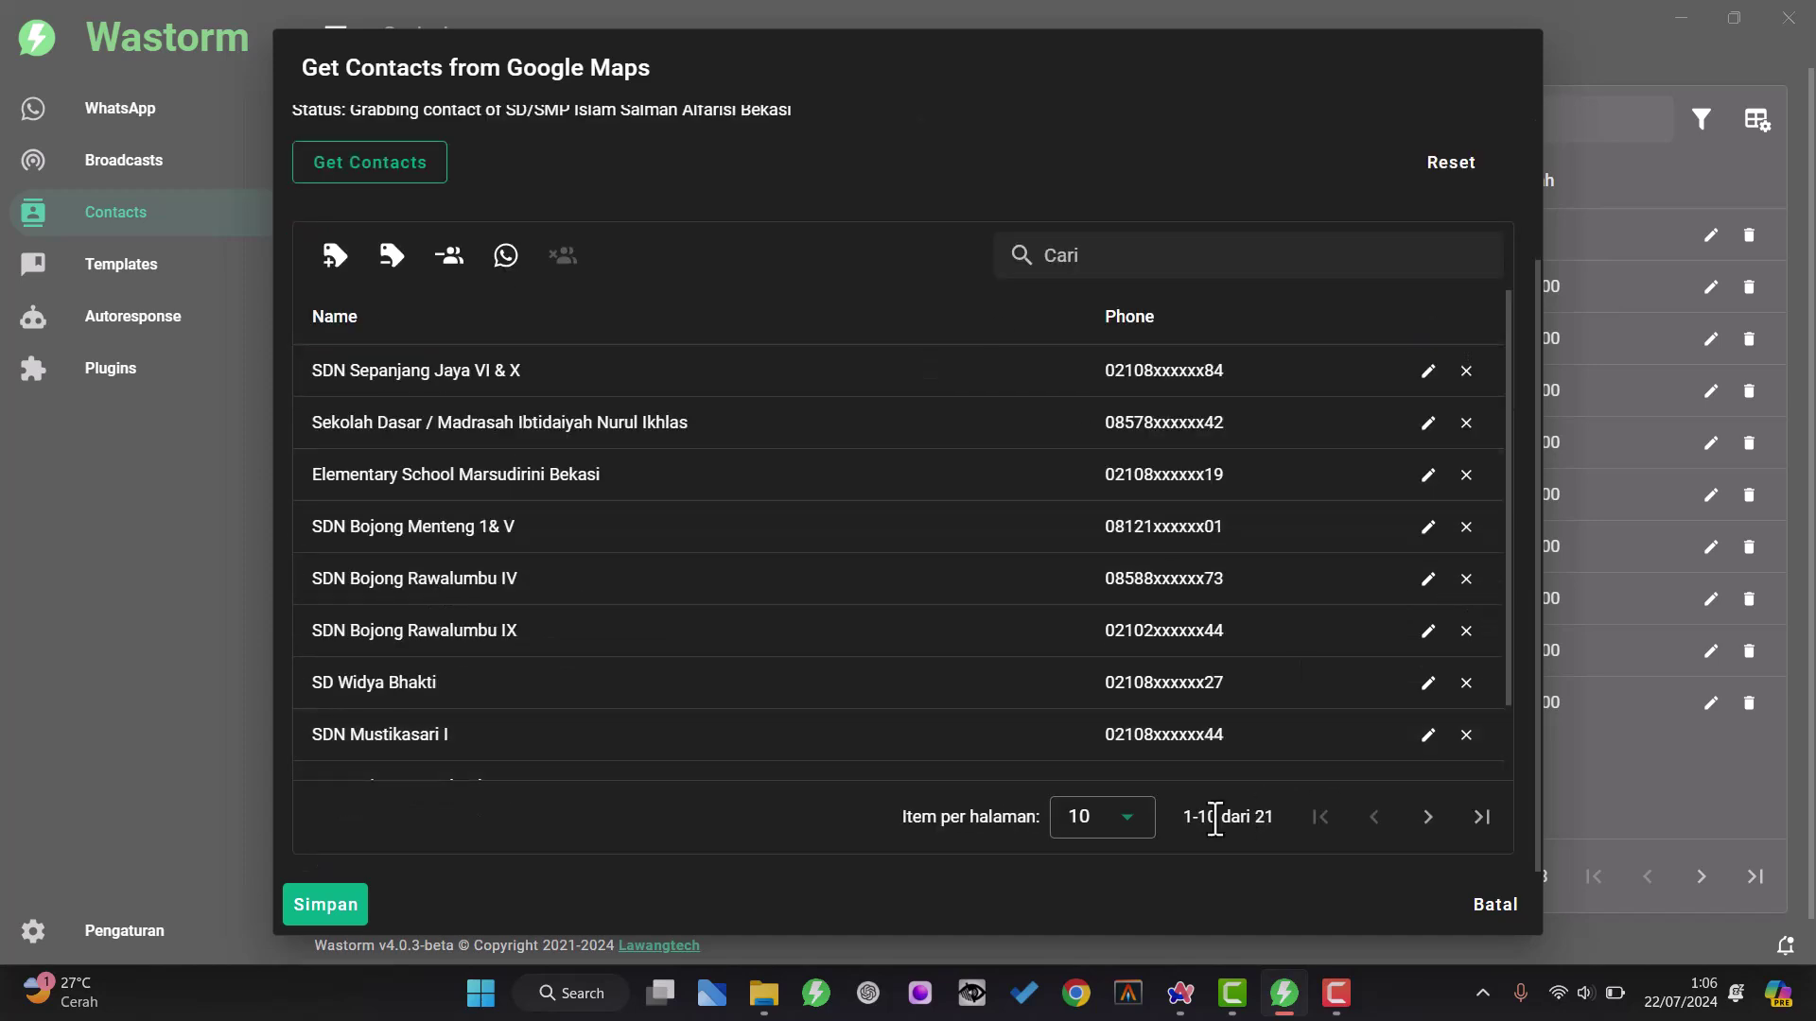
{"action": "left_click", "coordinate": [1111, 832]}
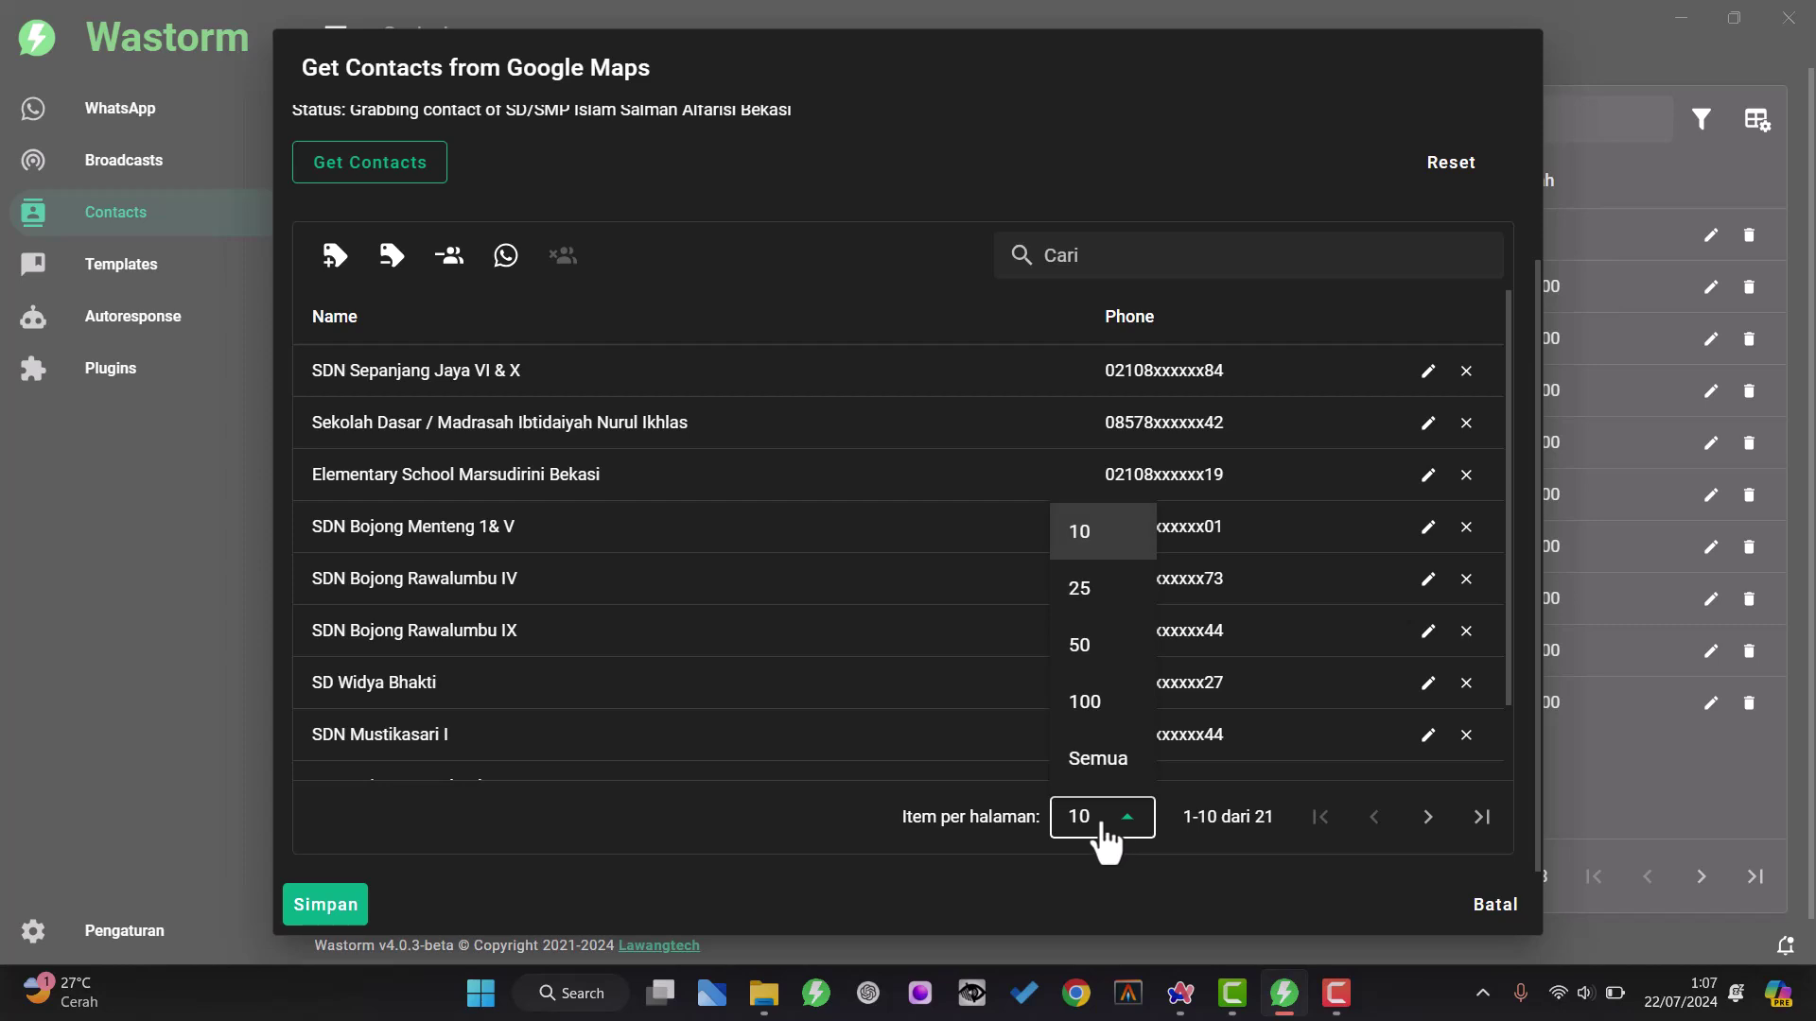
{"action": "left_click", "coordinate": [905, 817]}
{"action": "scroll", "coordinate": [906, 817], "scroll_direction": "up", "scroll_amount": 2}
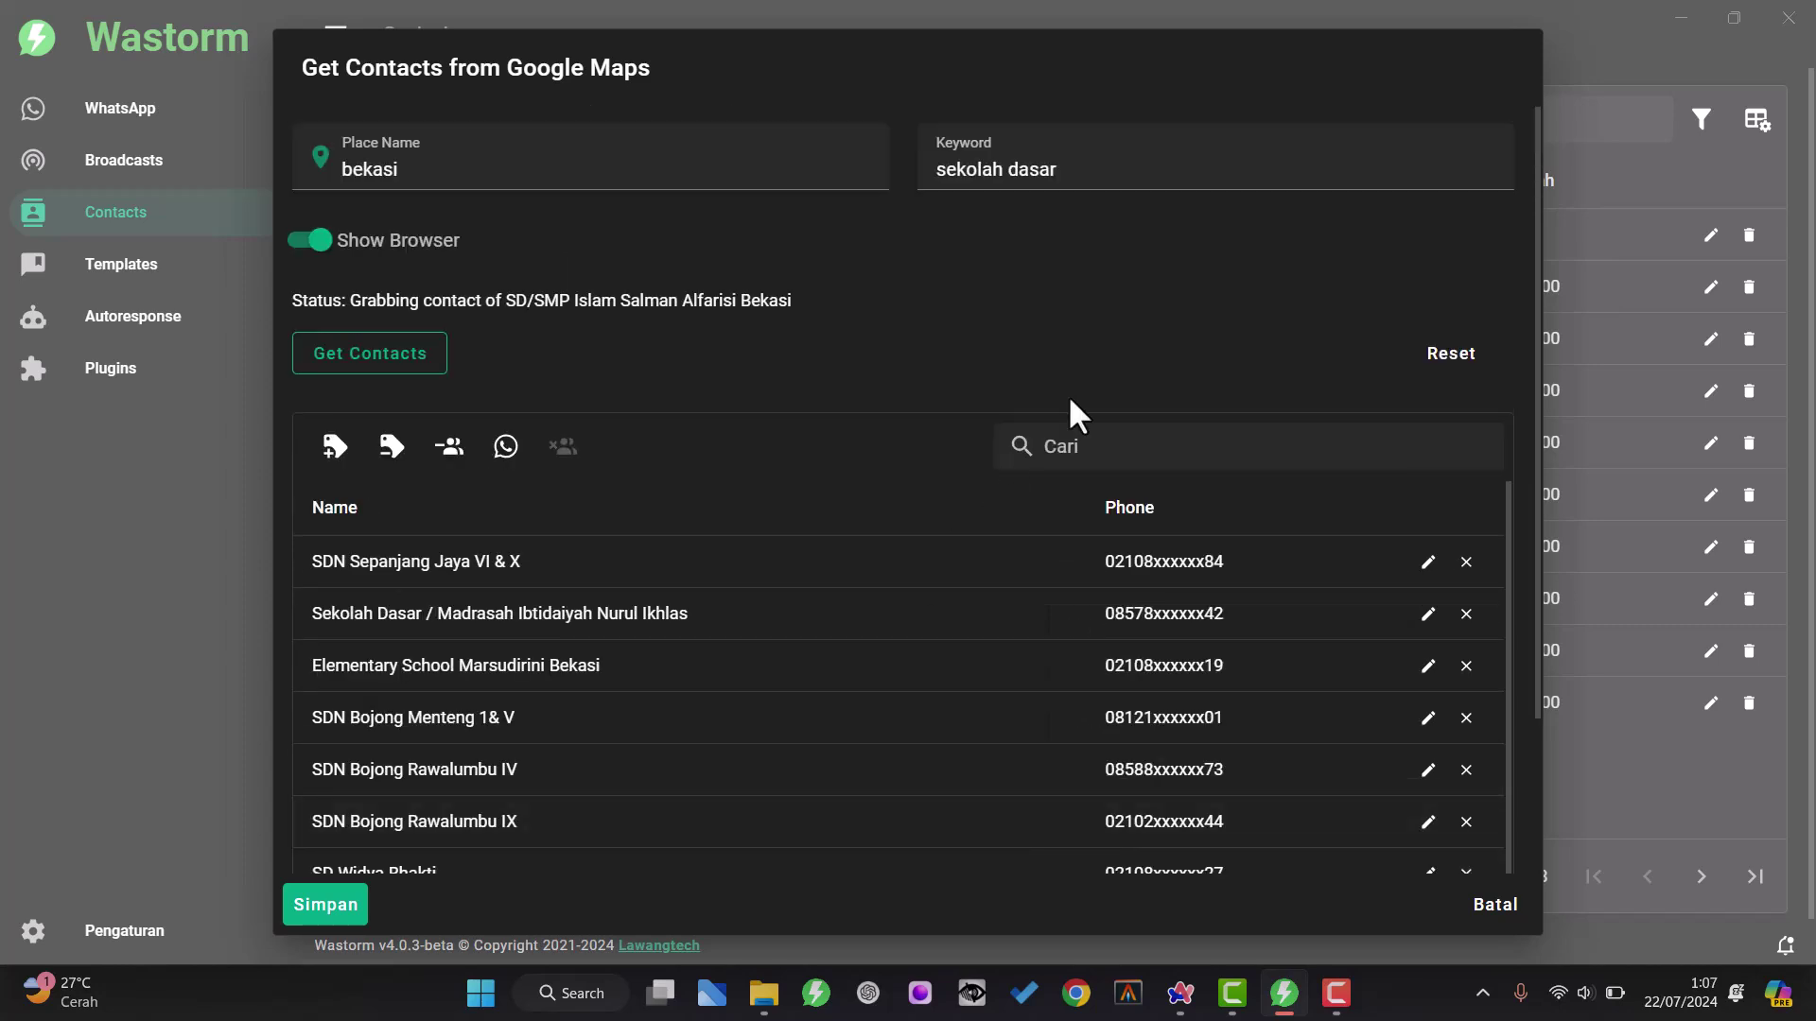
{"action": "scroll", "coordinate": [1074, 409], "scroll_direction": "down", "scroll_amount": 2}
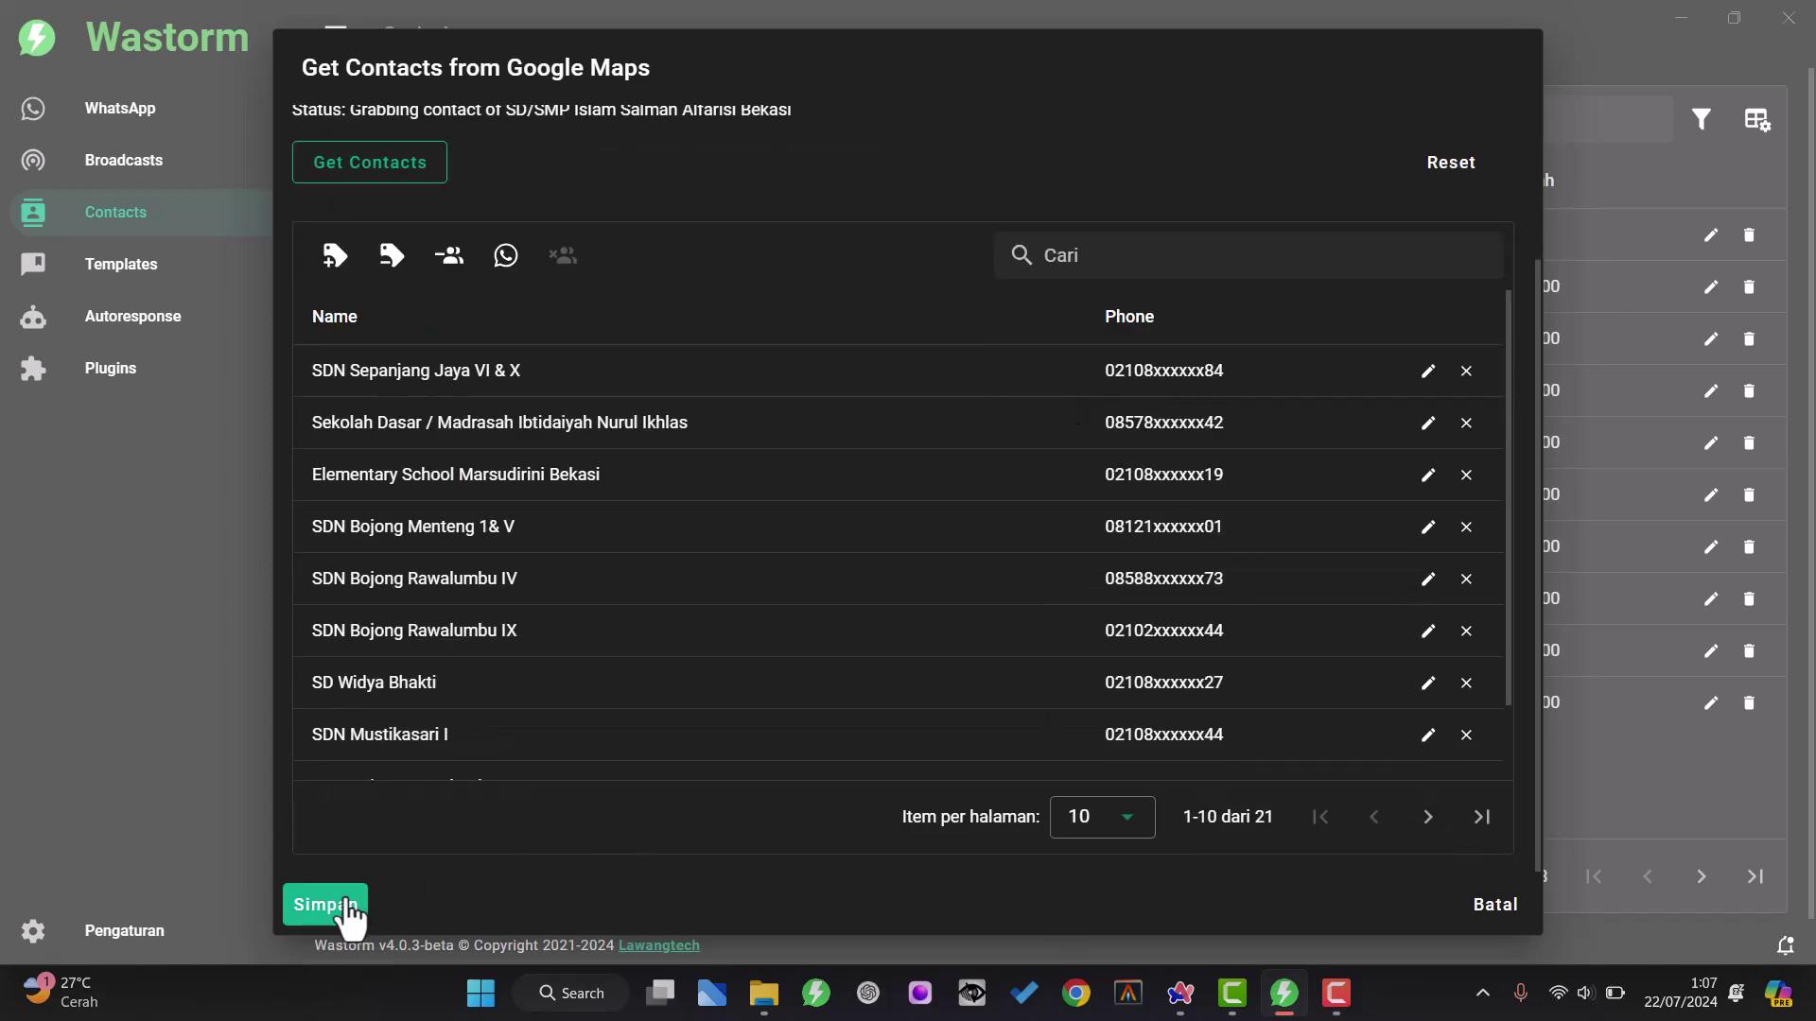
Add the label "sd bekasi" to all retrieved contacts
{"action": "left_click", "coordinate": [340, 284]}
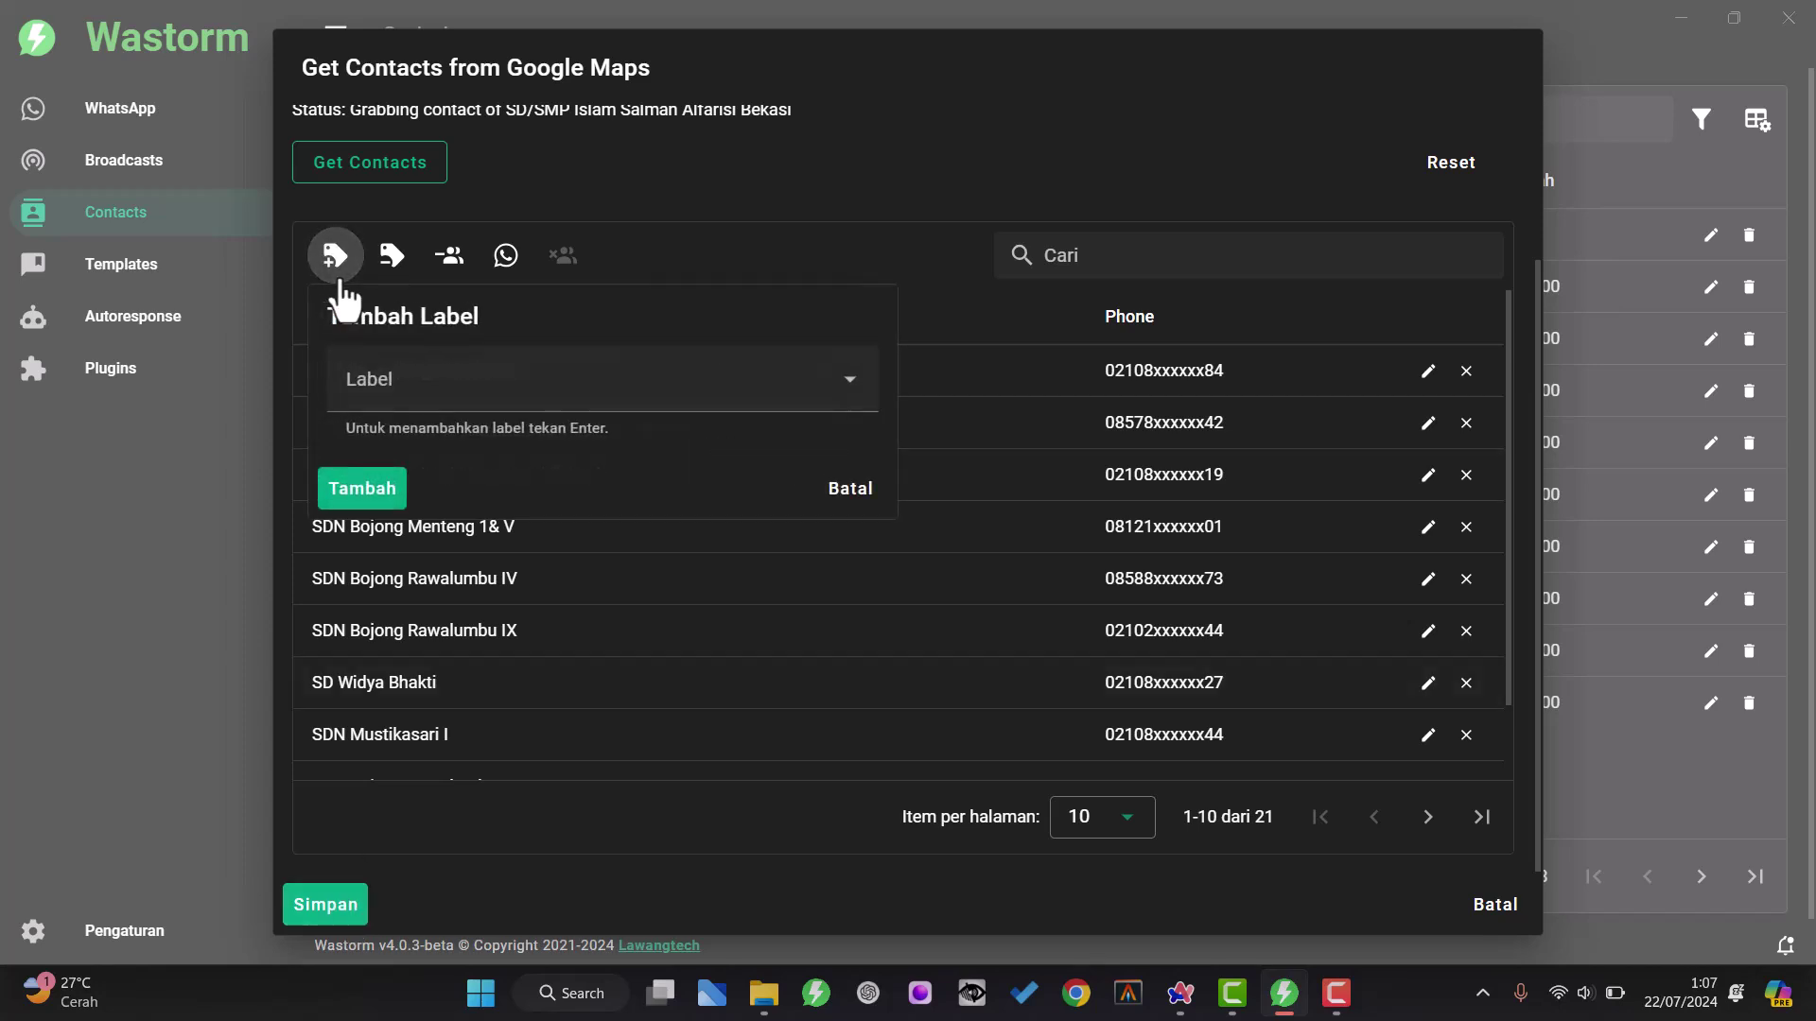
{"action": "left_click", "coordinate": [426, 385]}
{"action": "type", "text": "sd beka"}
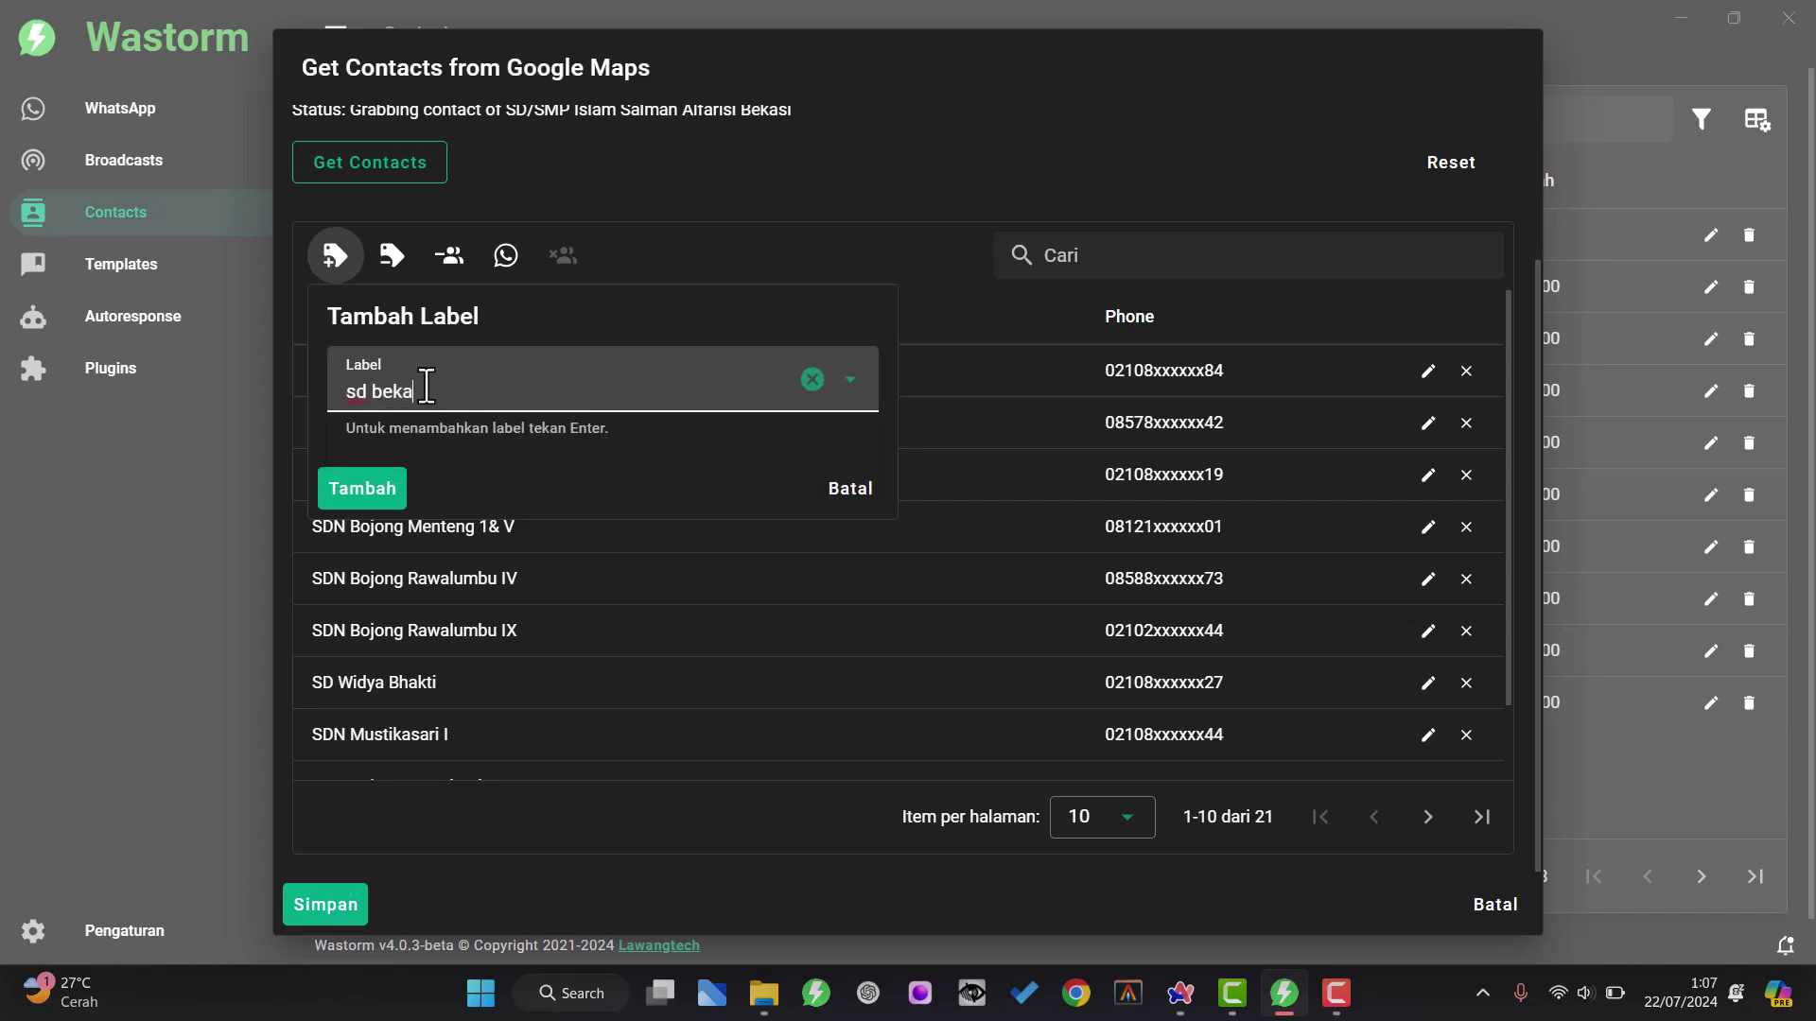
{"action": "type", "text": "si"}
{"action": "key", "text": "Return"}
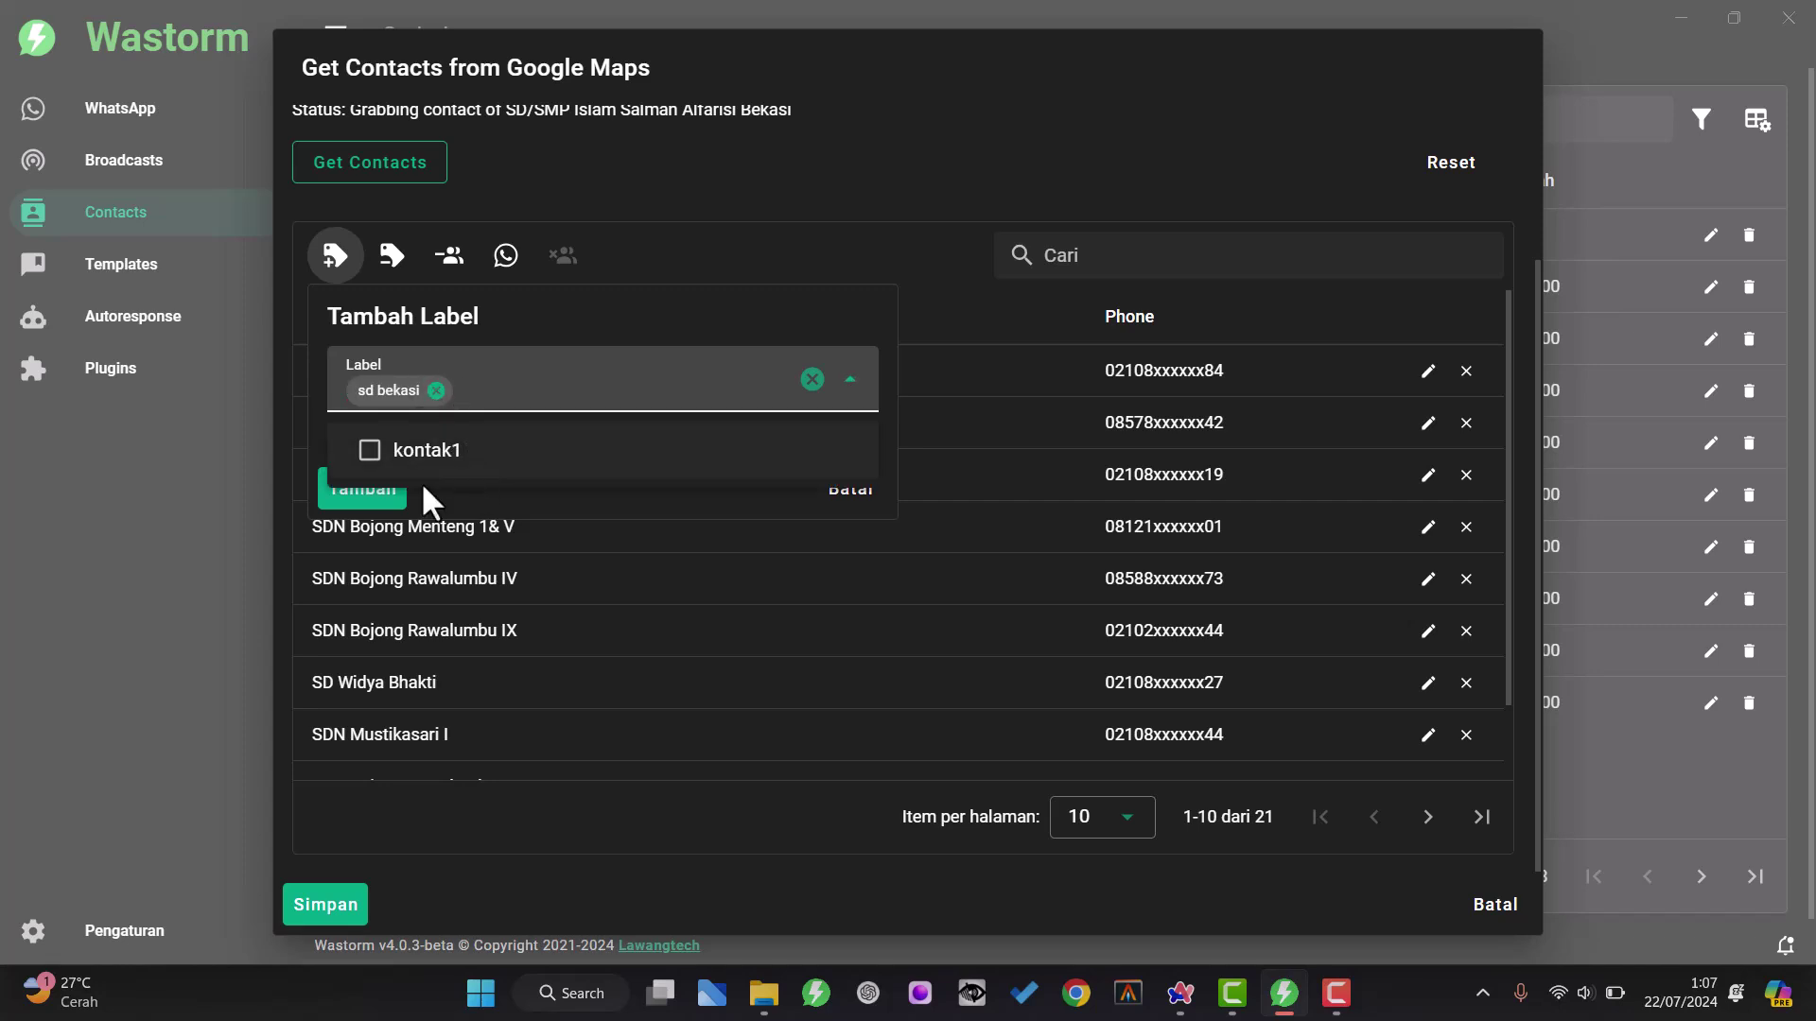
{"action": "left_click", "coordinate": [709, 275]}
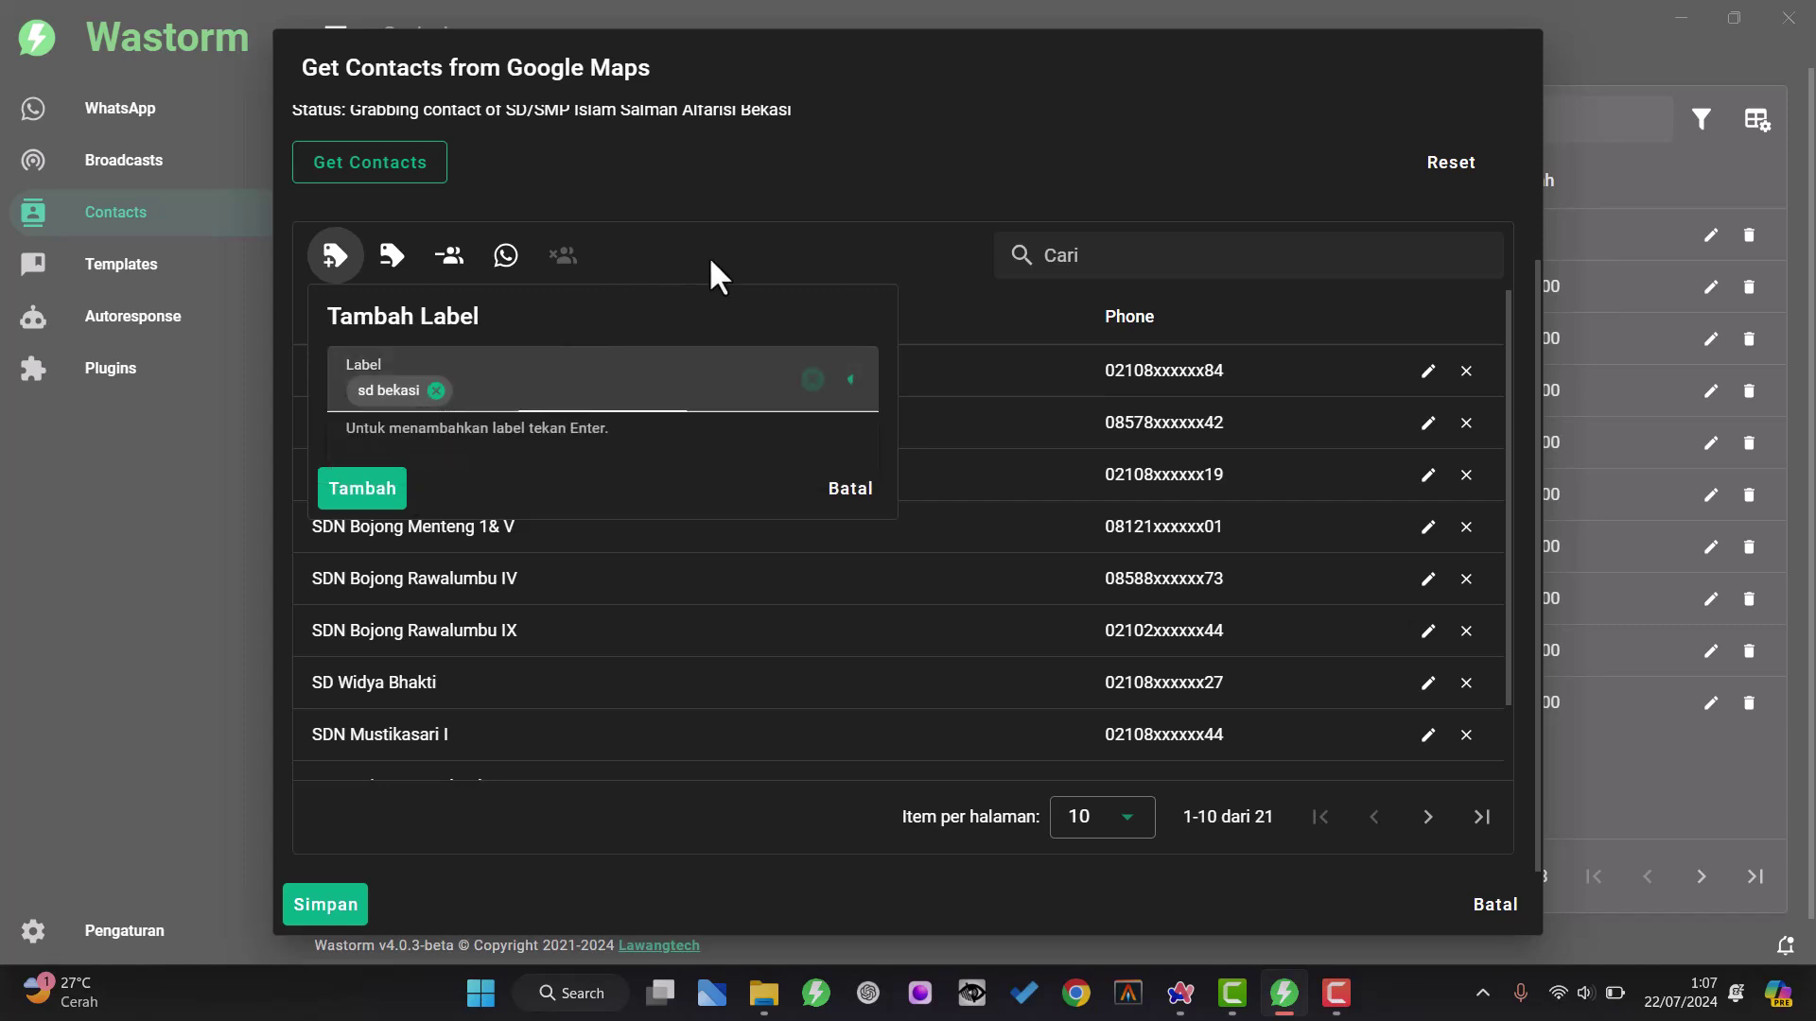
{"action": "left_click", "coordinate": [398, 490]}
Review the labels on every page of contacts and run the WhatsApp number check on the list
{"action": "scroll", "coordinate": [638, 505], "scroll_direction": "down", "scroll_amount": 2}
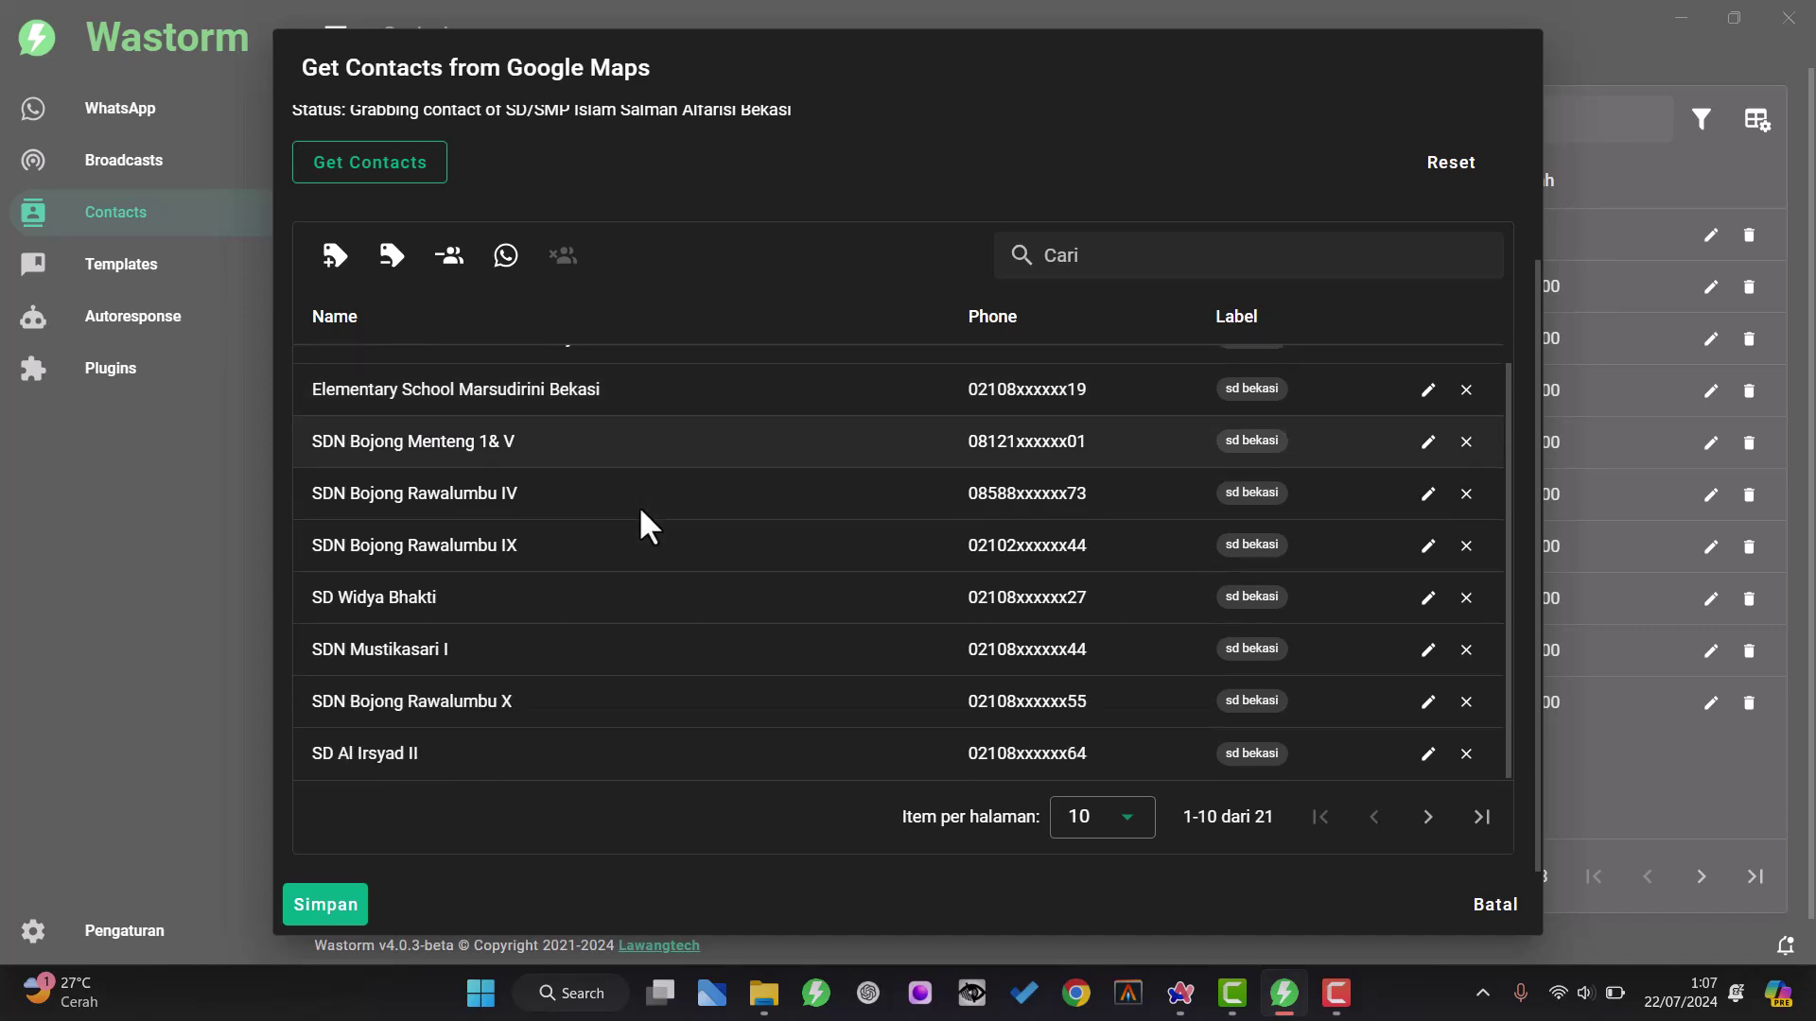
{"action": "left_click", "coordinate": [1428, 819]}
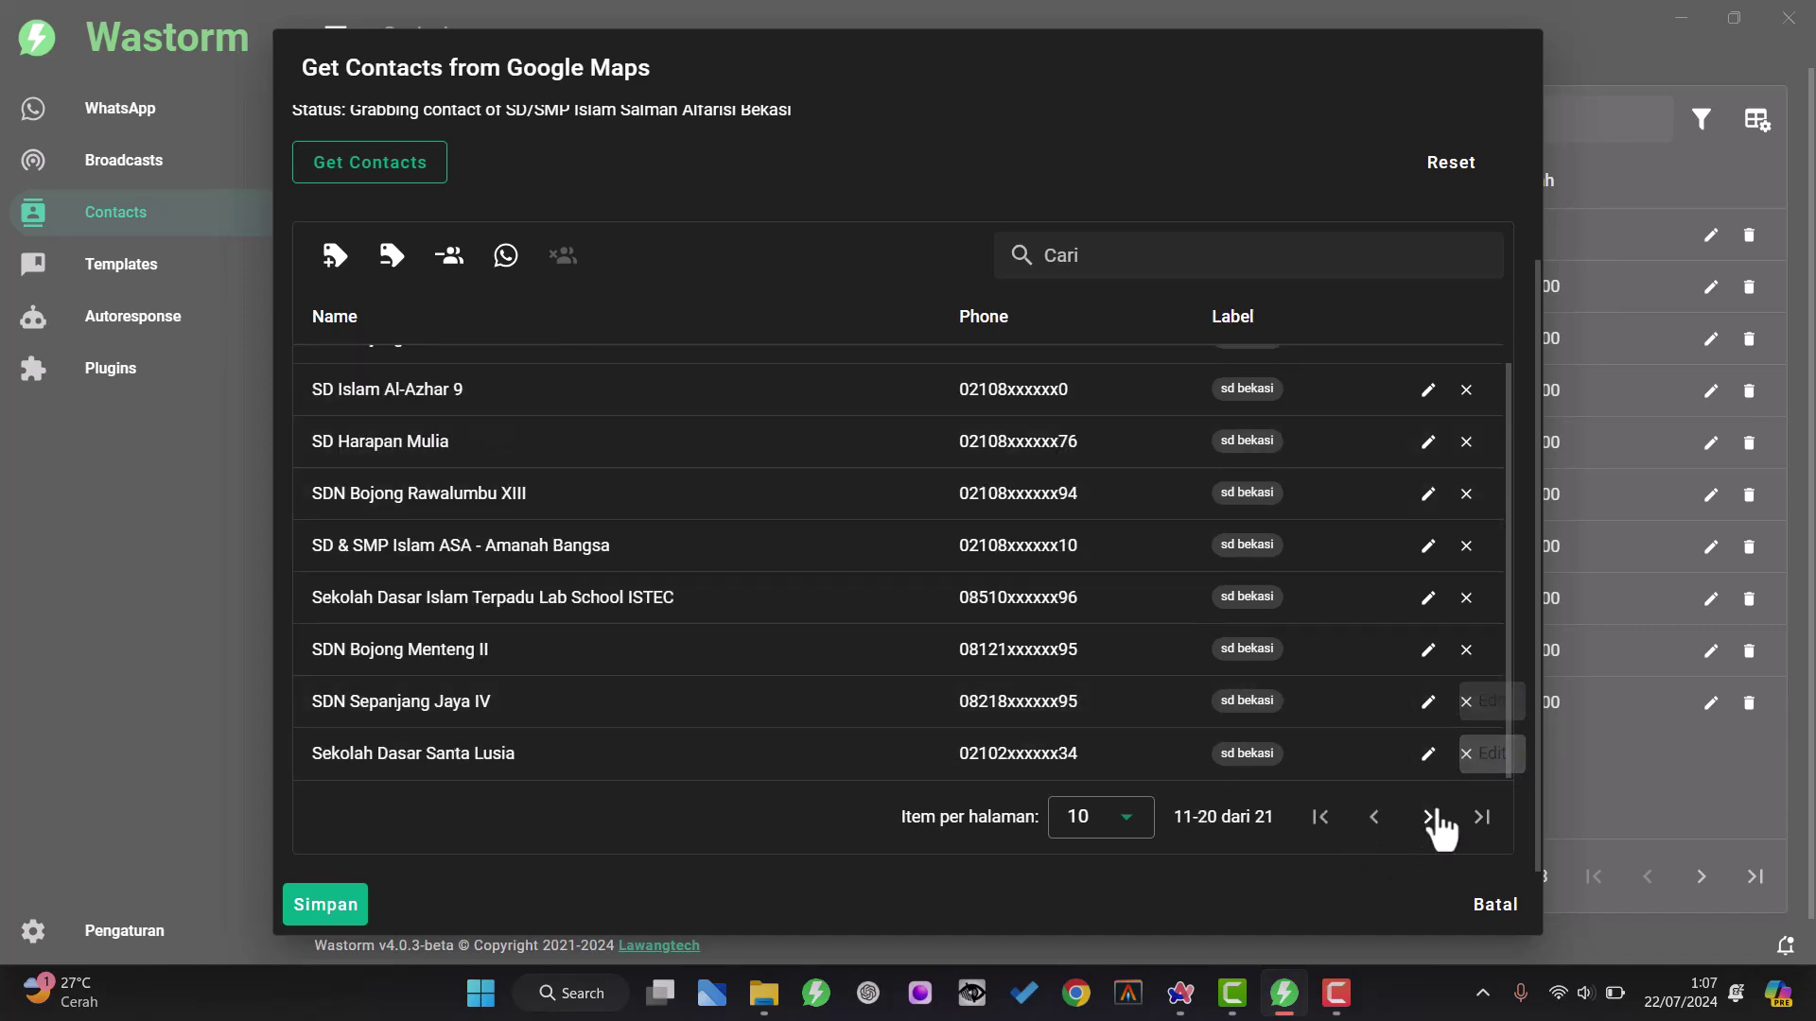
{"action": "left_click", "coordinate": [1427, 819]}
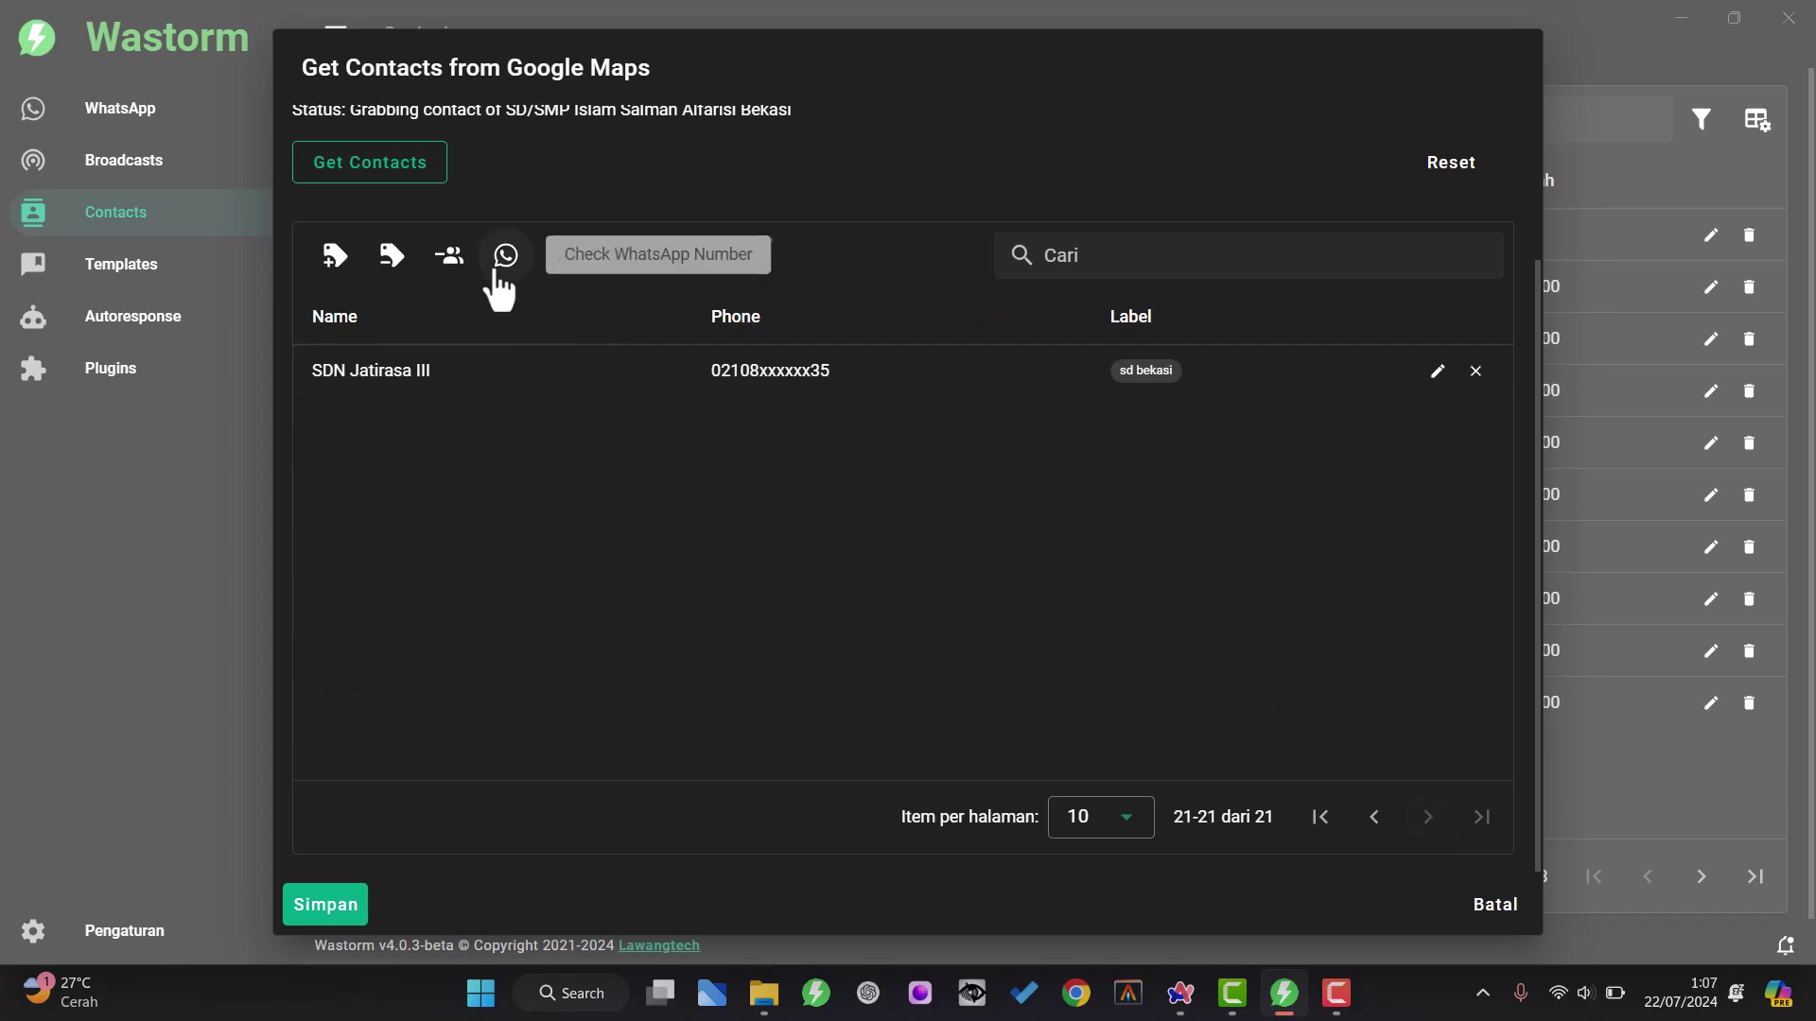
{"action": "left_click", "coordinate": [1364, 836]}
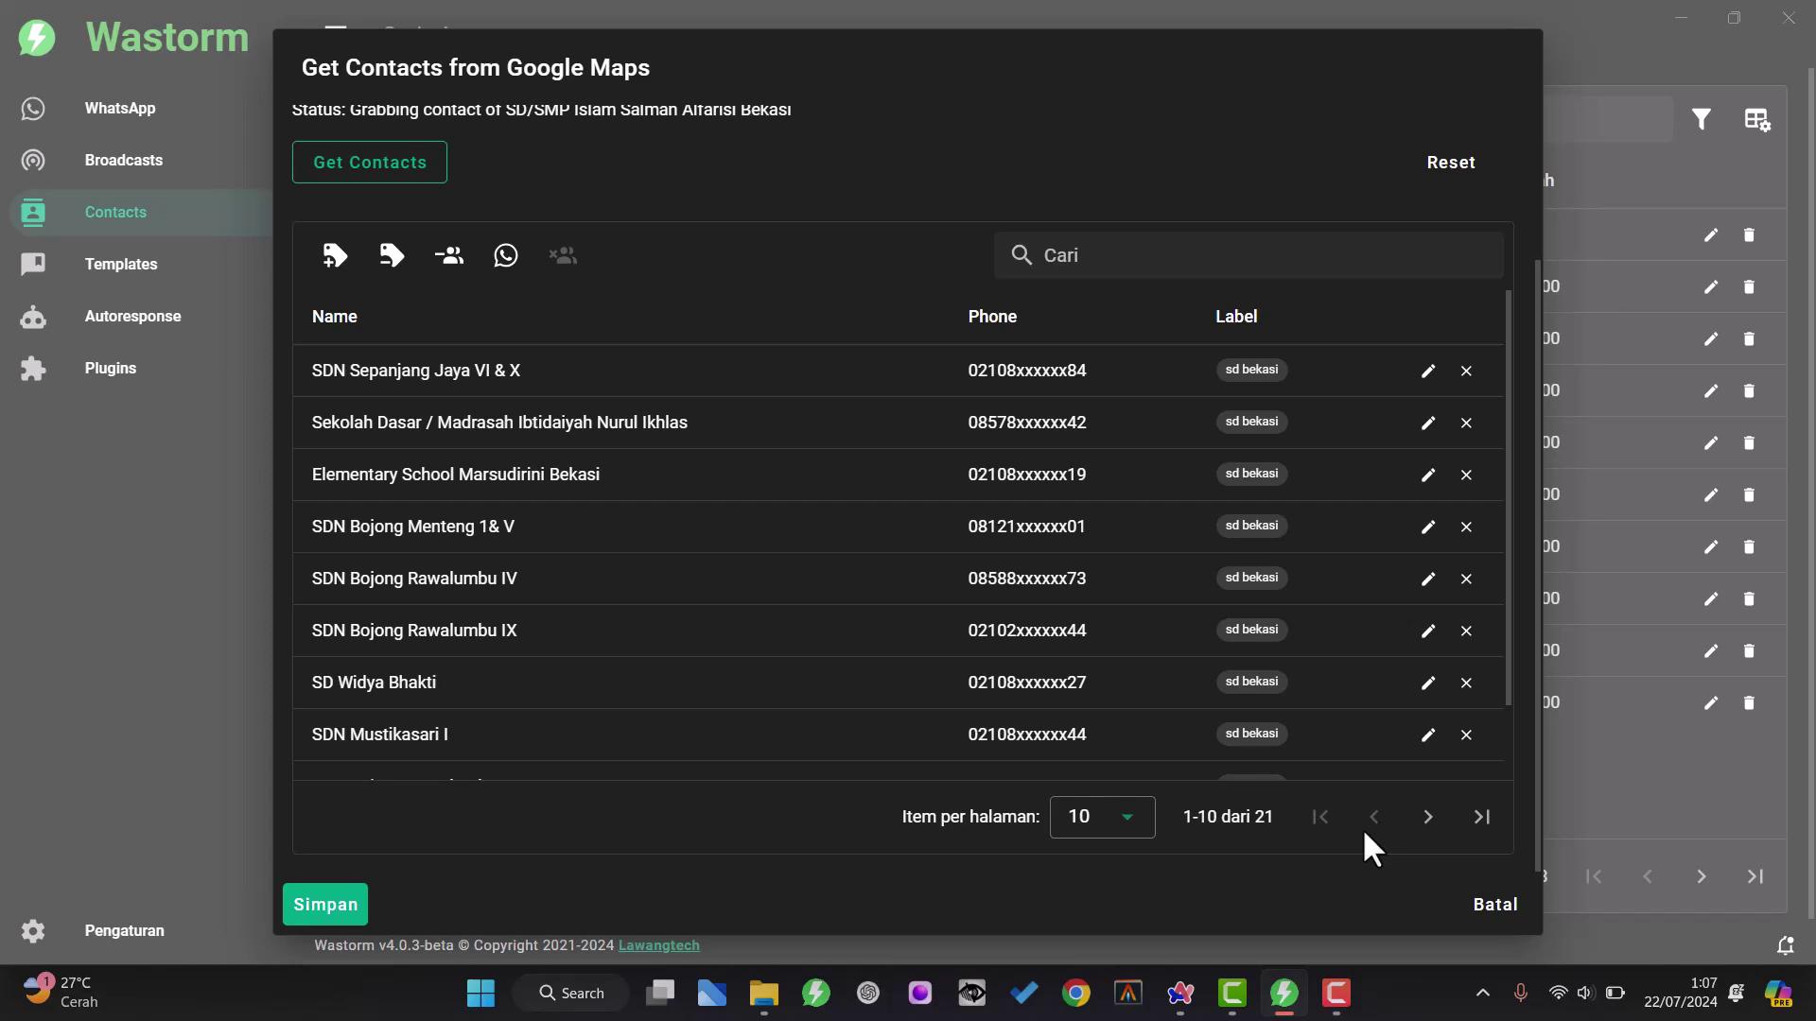
{"action": "left_click", "coordinate": [506, 255]}
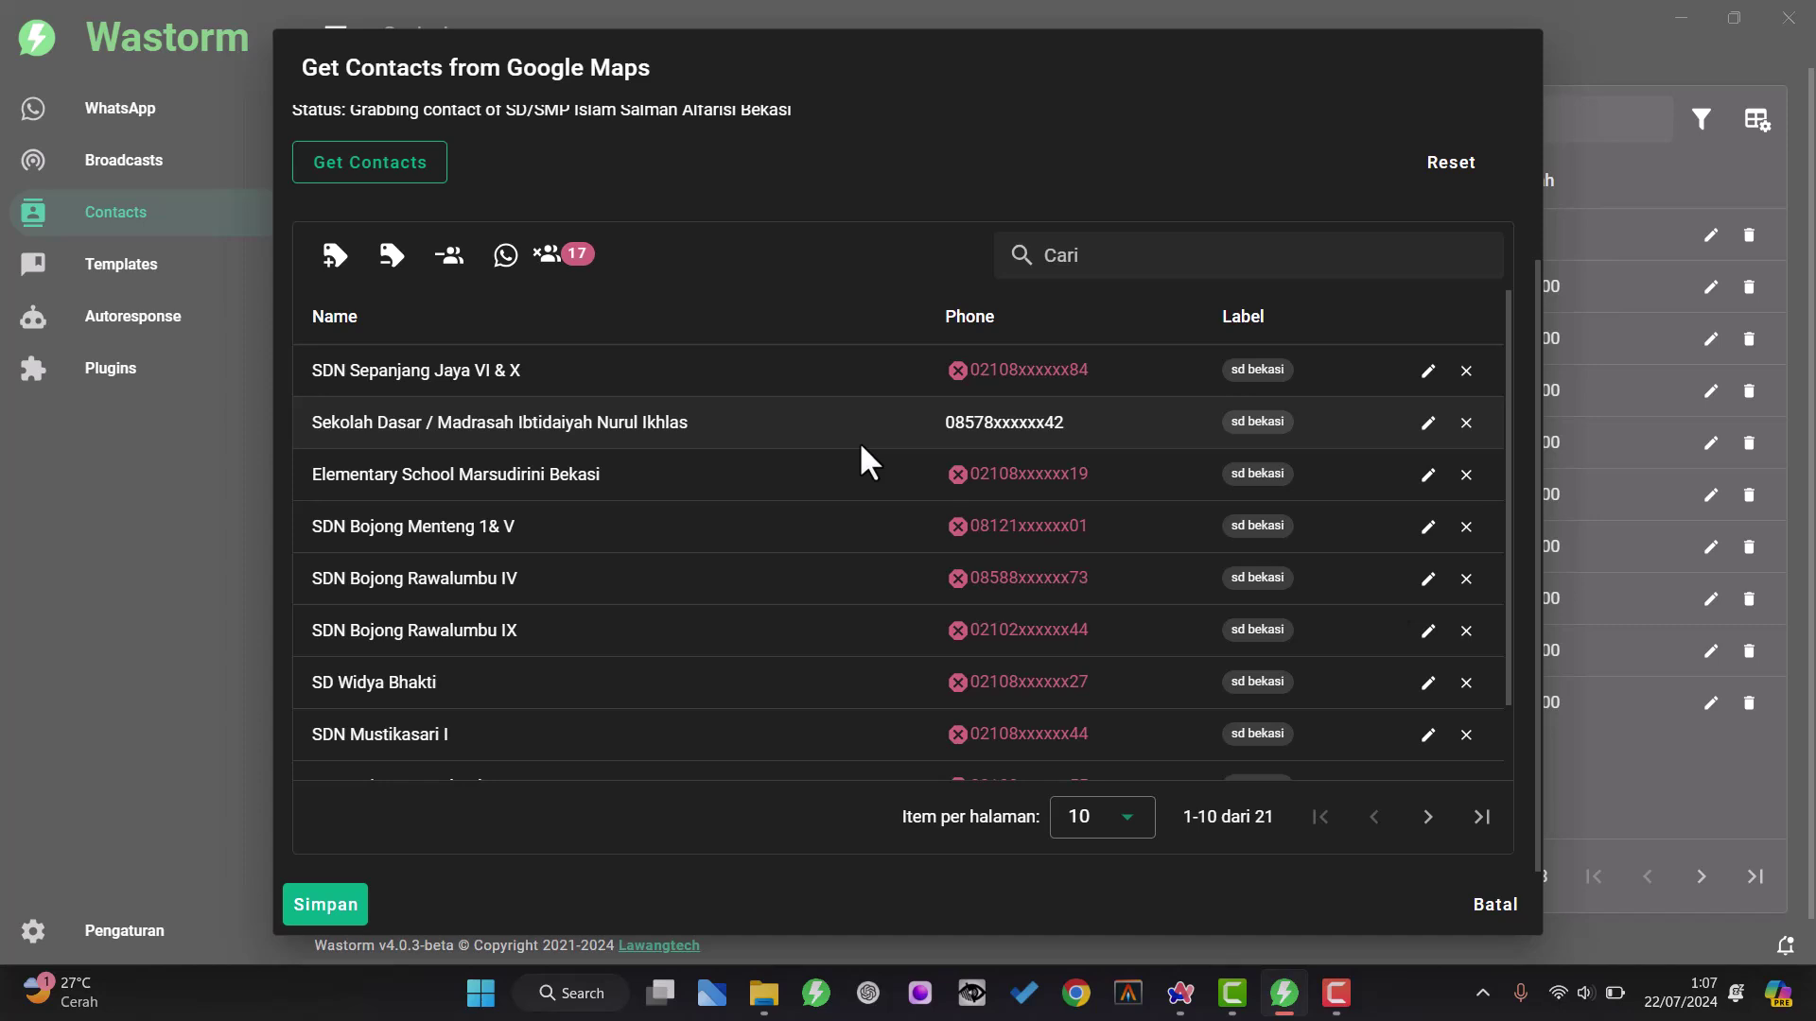
Examine the WhatsApp check results on all pages of the contact list and return to the first page
{"action": "scroll", "coordinate": [984, 507], "scroll_direction": "down", "scroll_amount": 2}
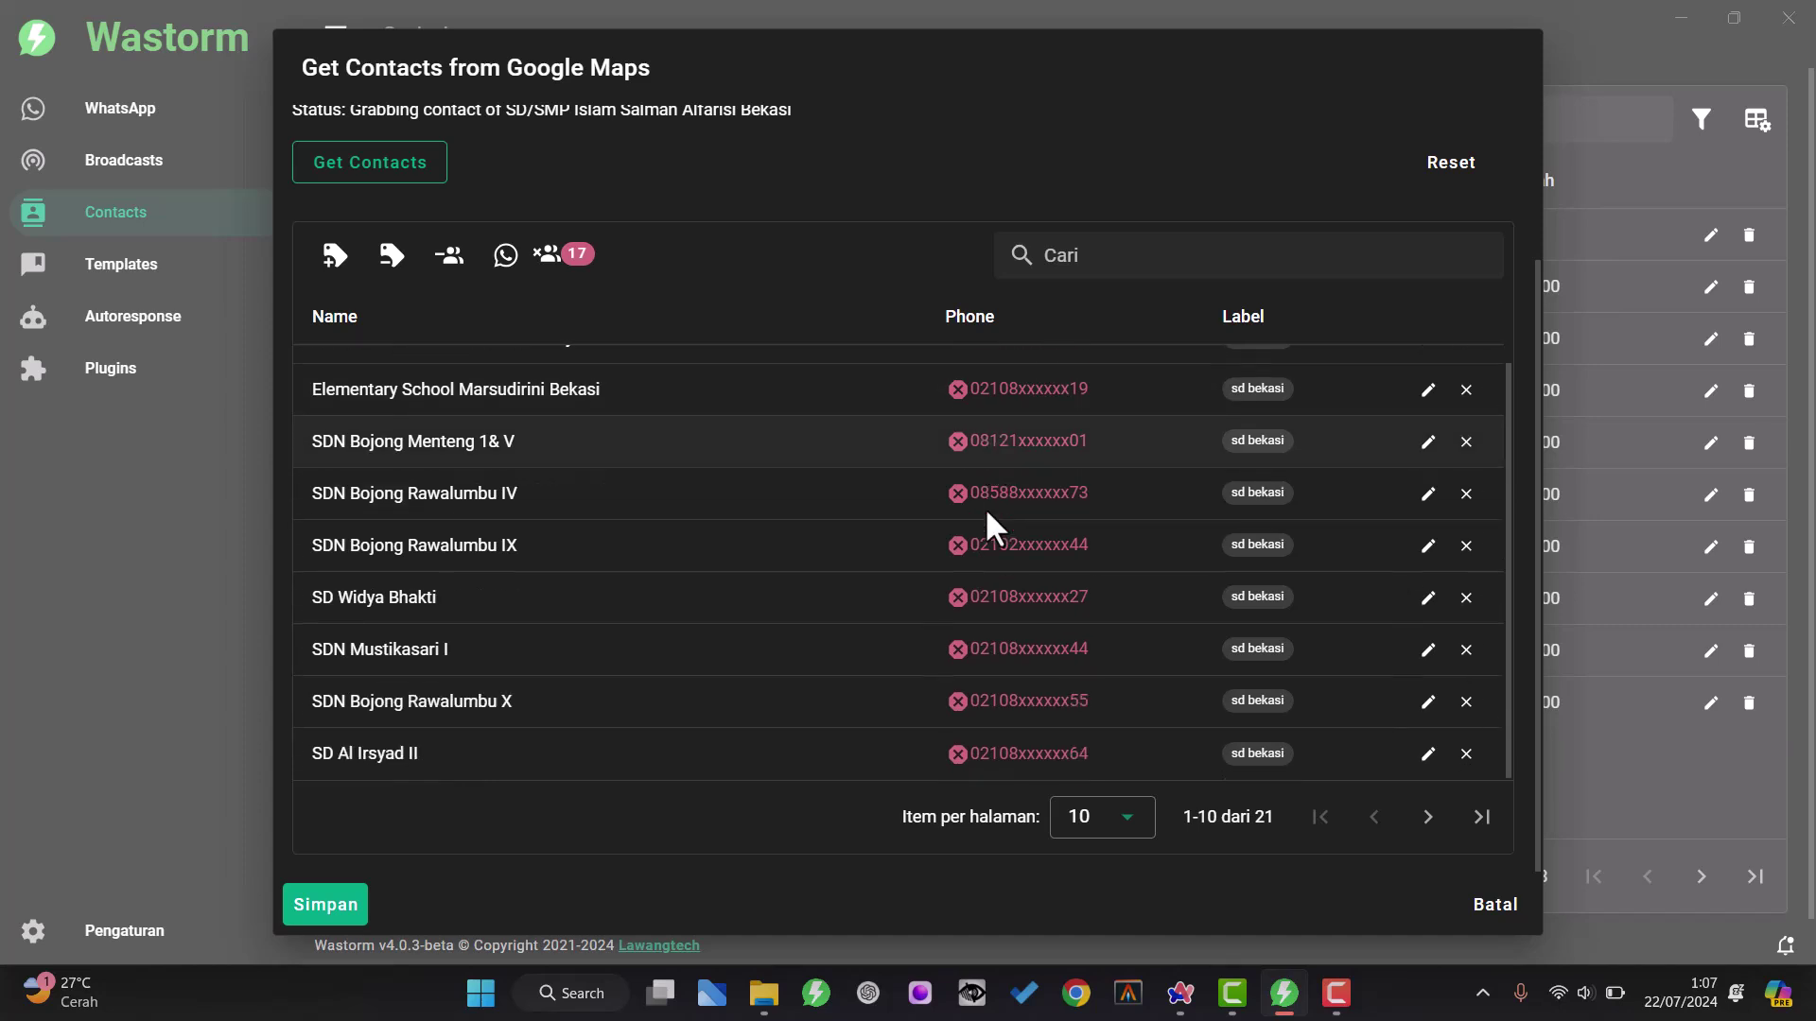
{"action": "left_click", "coordinate": [1427, 817]}
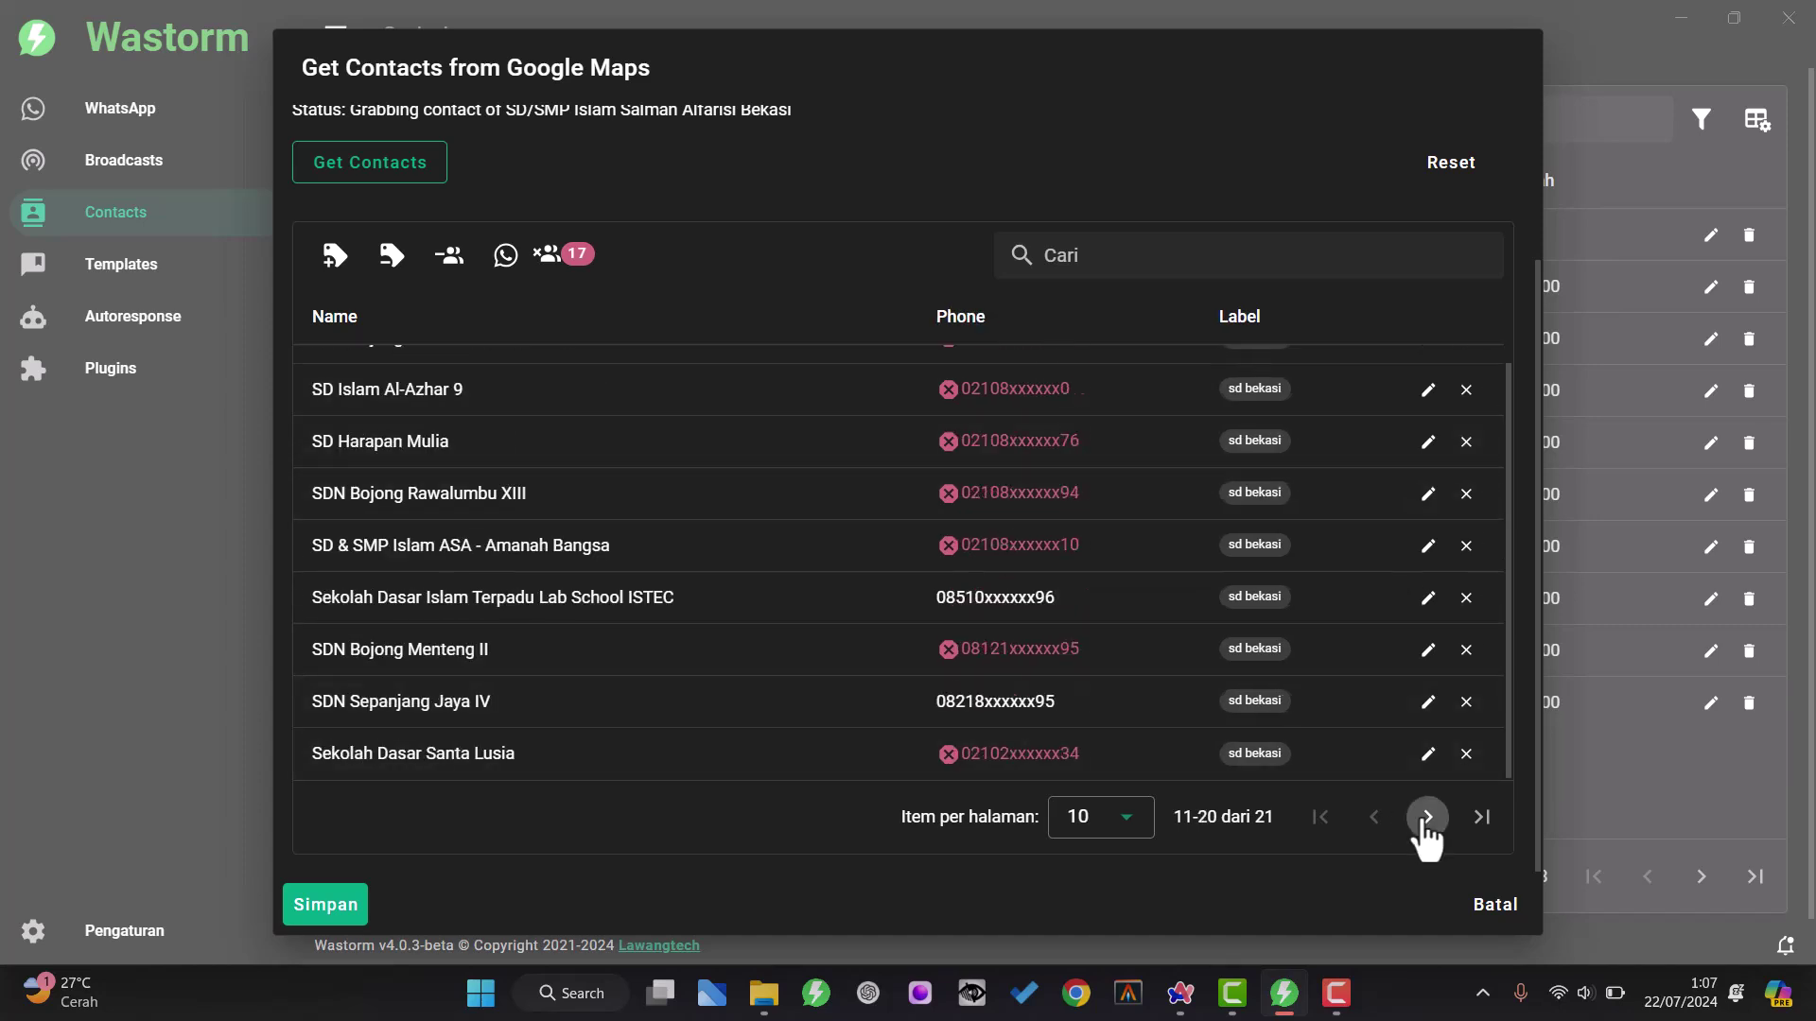
{"action": "scroll", "coordinate": [1184, 657], "scroll_direction": "up", "scroll_amount": 2}
{"action": "scroll", "coordinate": [1181, 652], "scroll_direction": "down", "scroll_amount": 2}
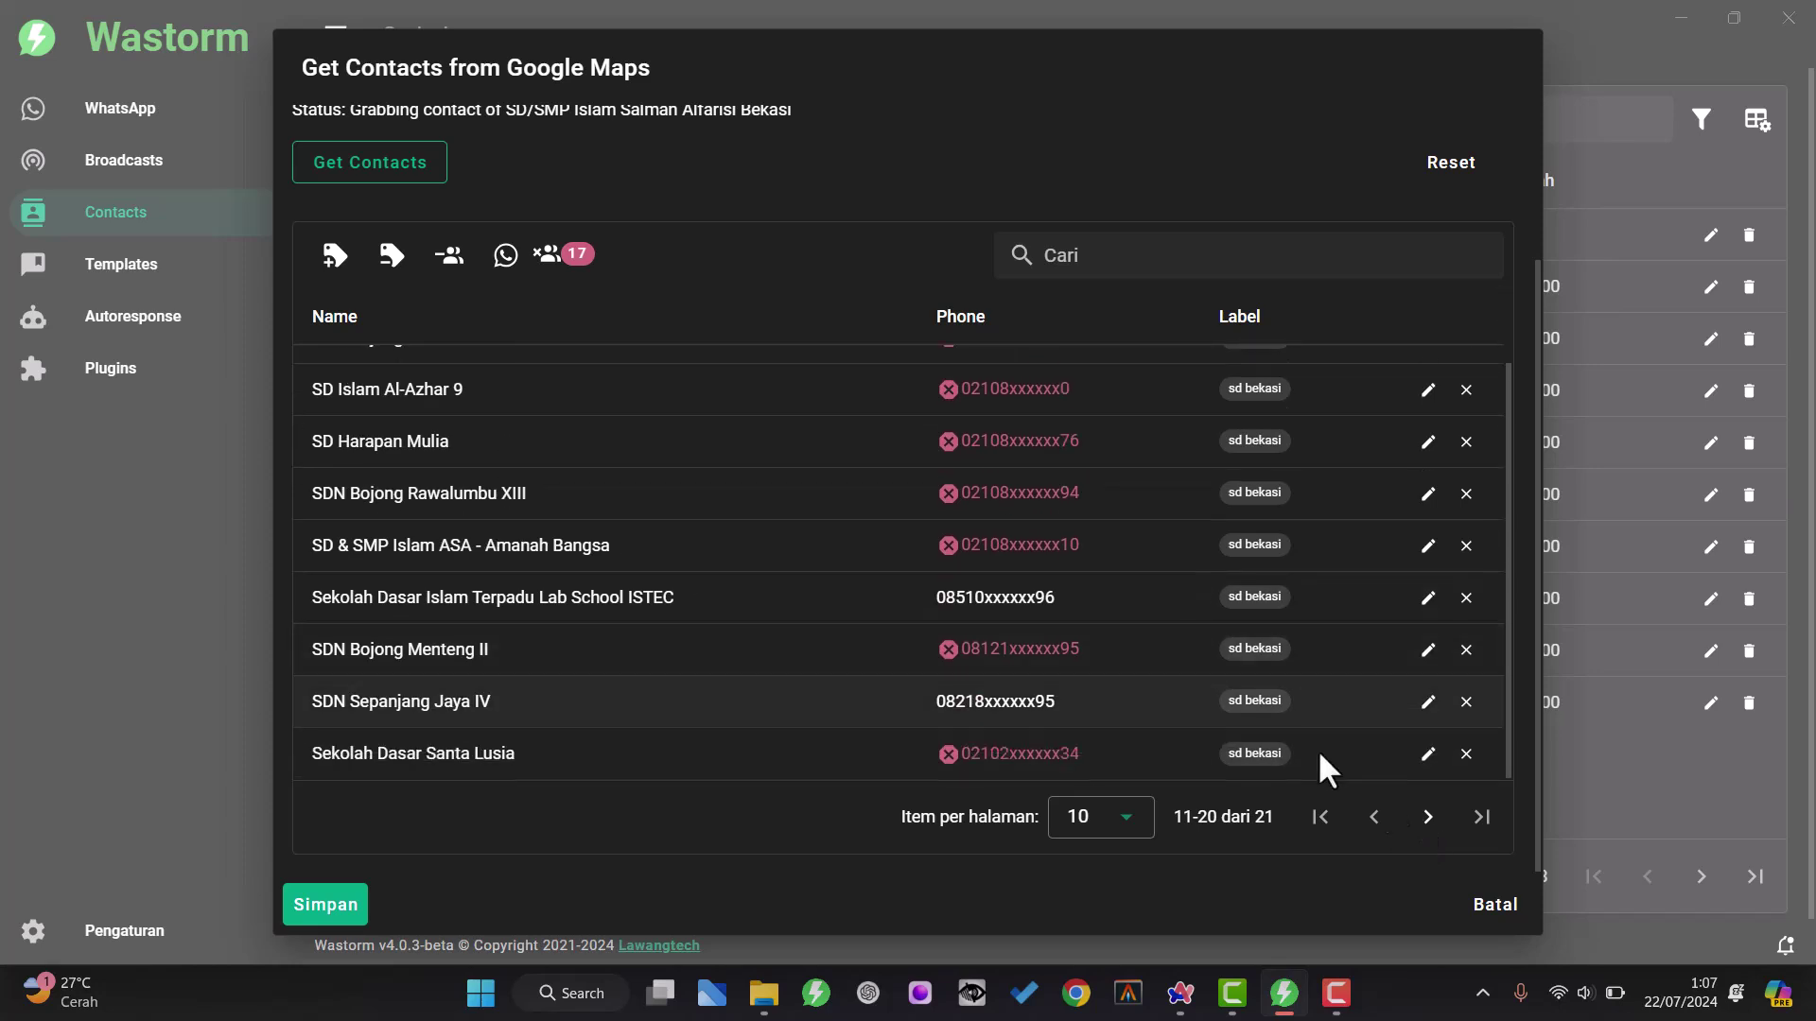
{"action": "left_click", "coordinate": [1427, 817]}
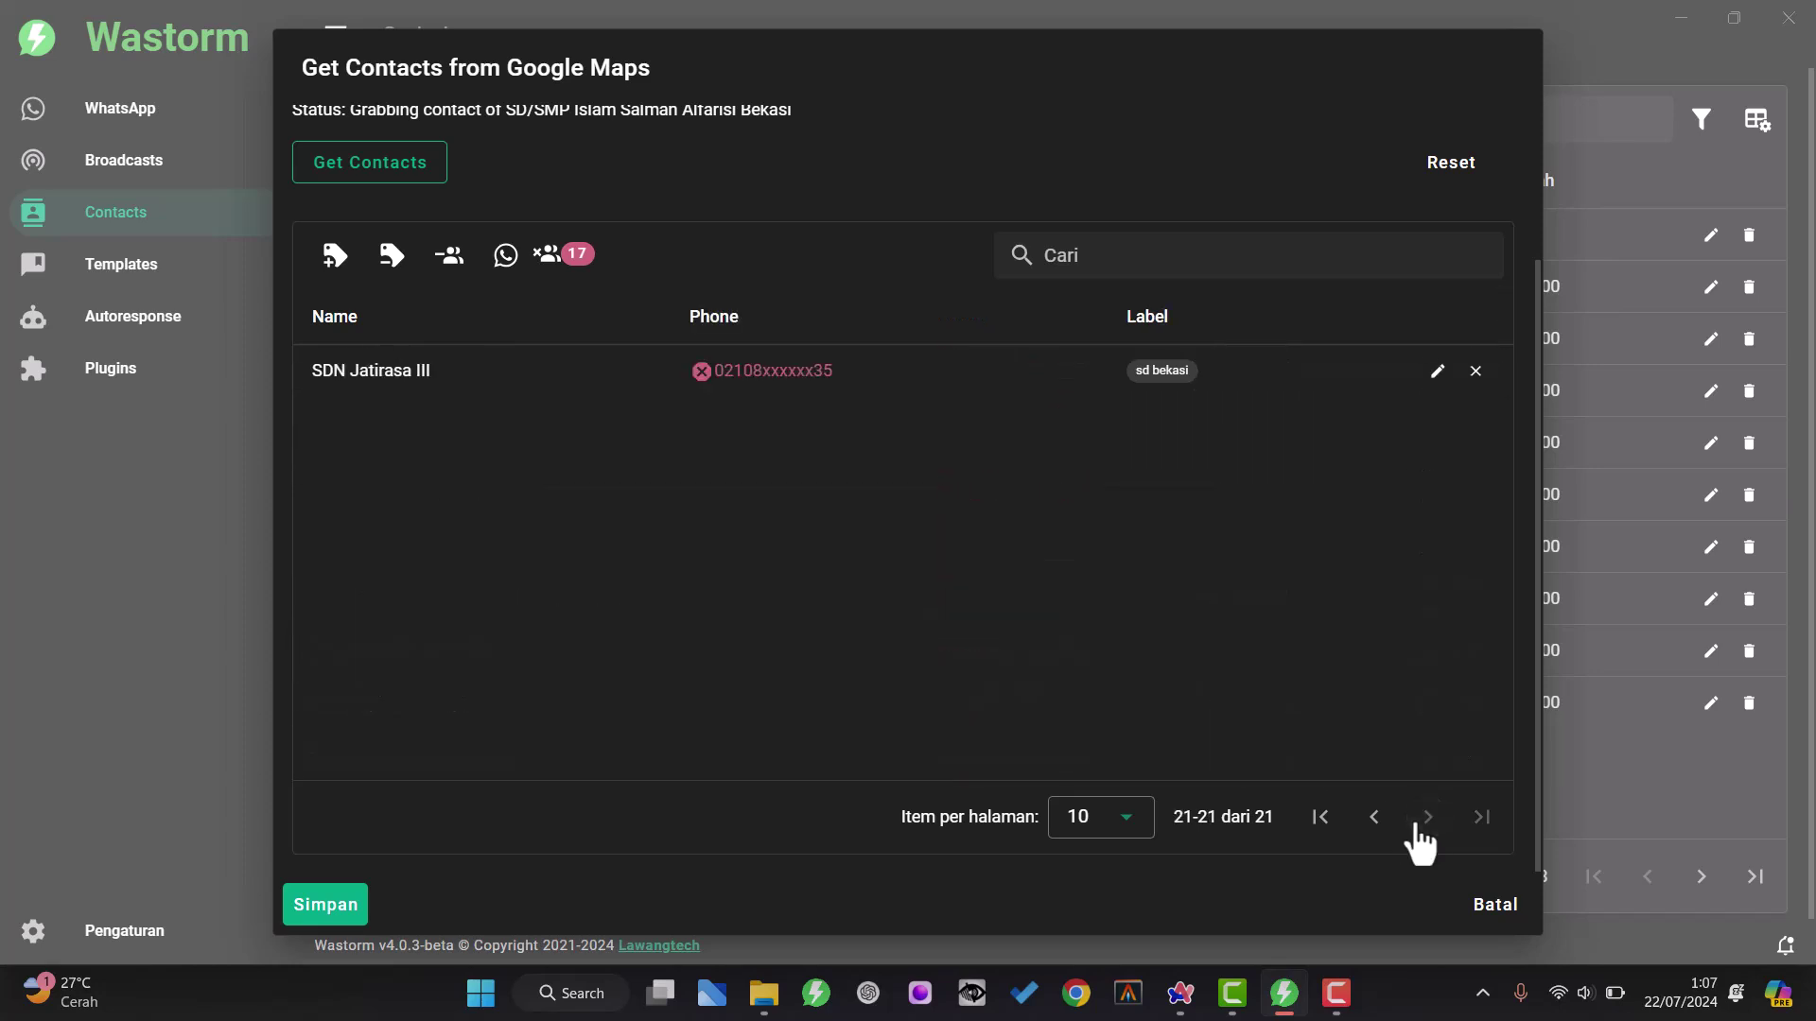
{"action": "left_click", "coordinate": [1382, 827]}
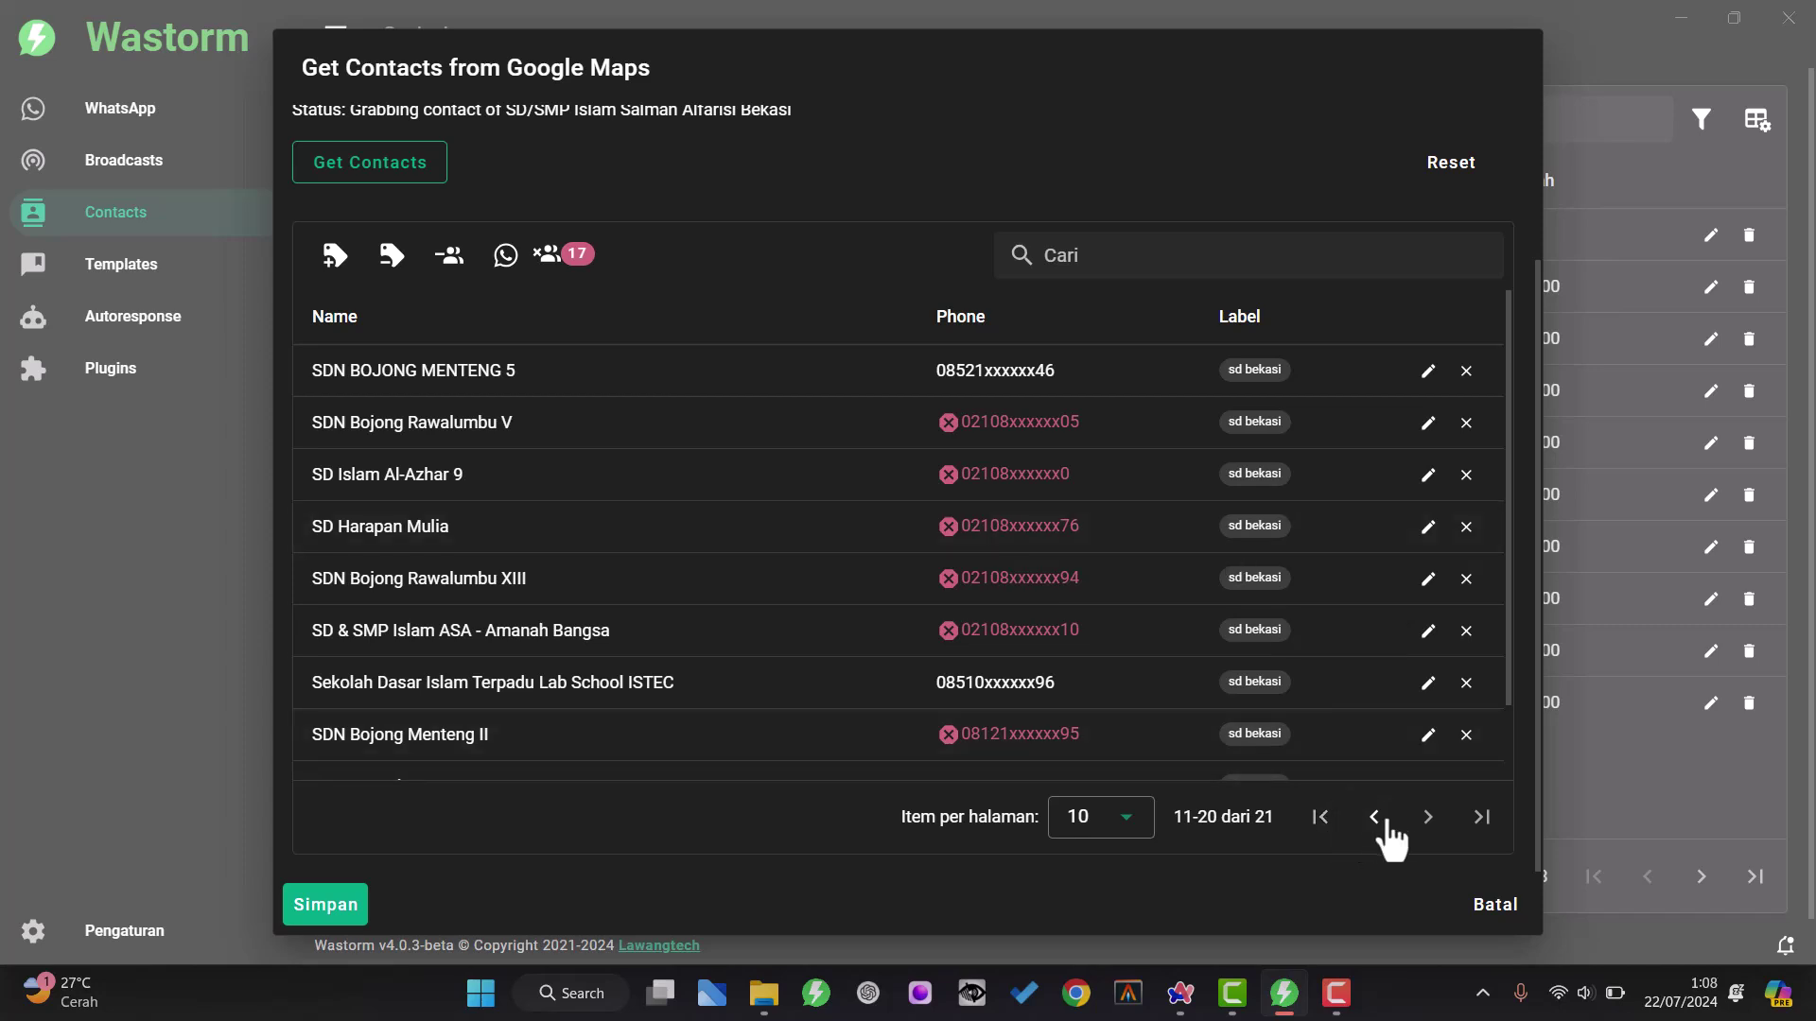
{"action": "left_click", "coordinate": [1377, 819]}
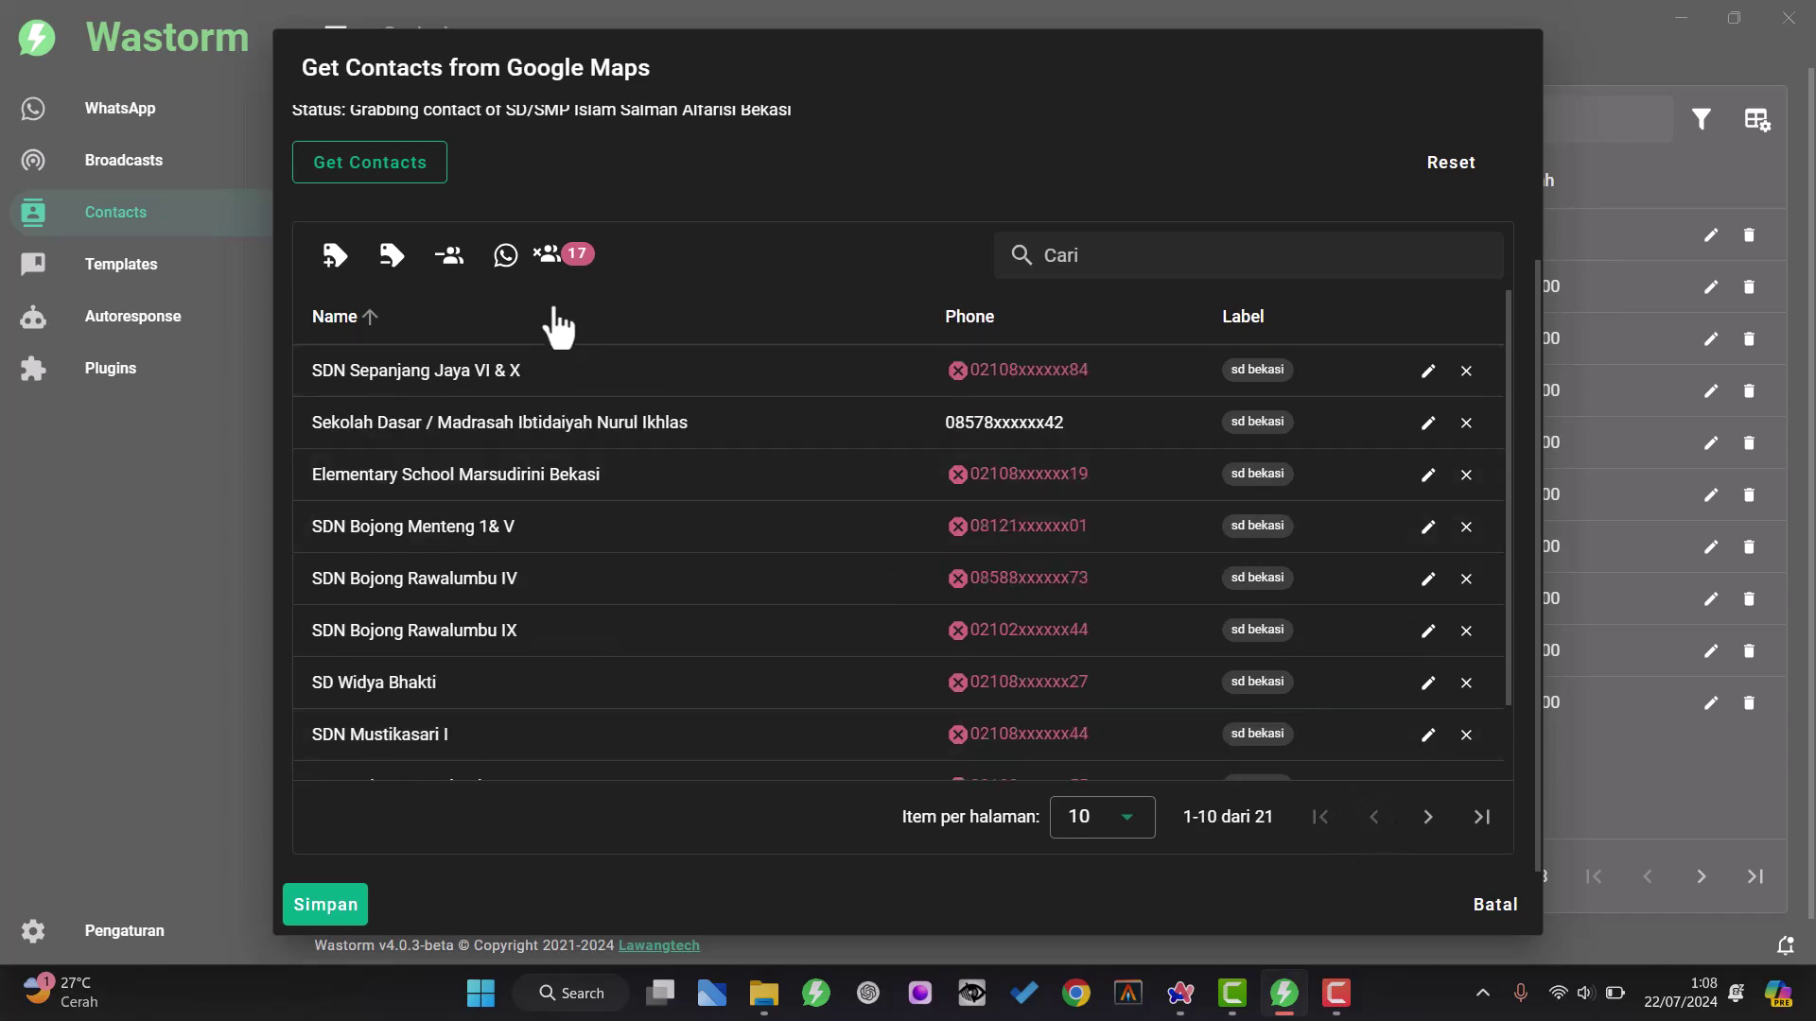
{"action": "scroll", "coordinate": [1093, 554], "scroll_direction": "down", "scroll_amount": 1}
{"action": "scroll", "coordinate": [1094, 554], "scroll_direction": "up", "scroll_amount": 1}
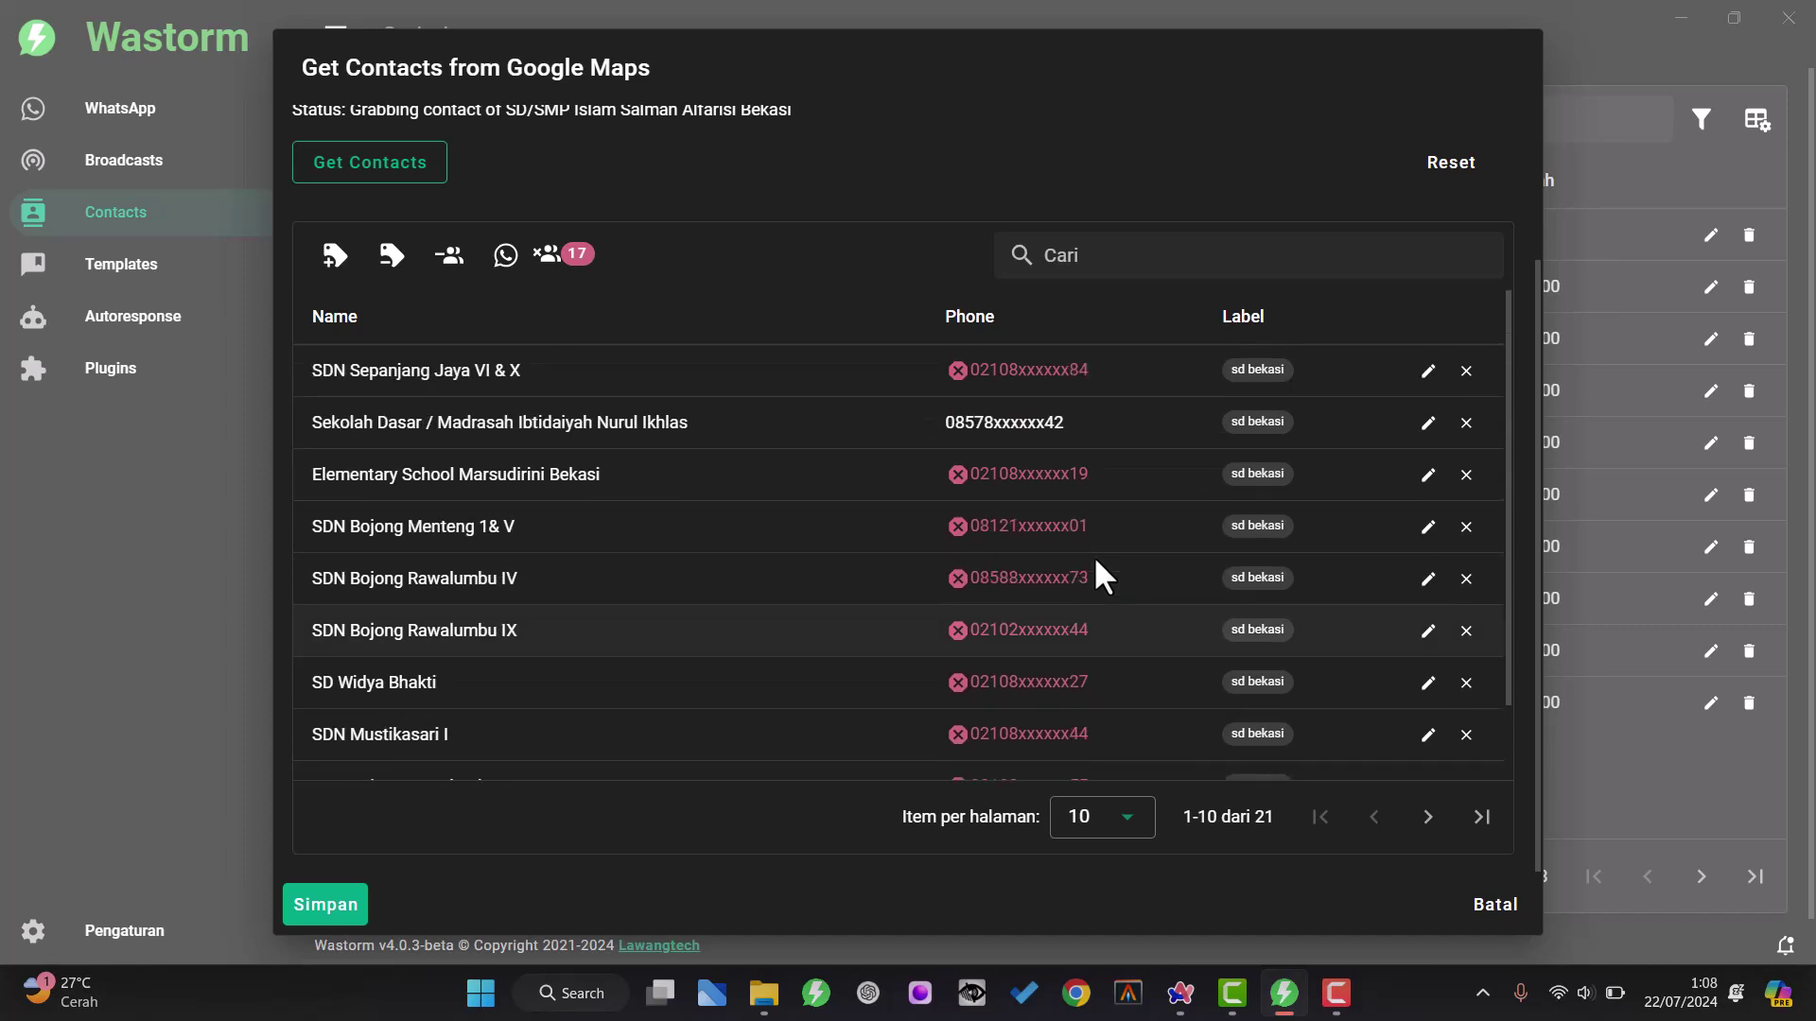
Remove the contacts with invalid WhatsApp numbers and save the remaining ones to the contact list
{"action": "left_click", "coordinate": [548, 269]}
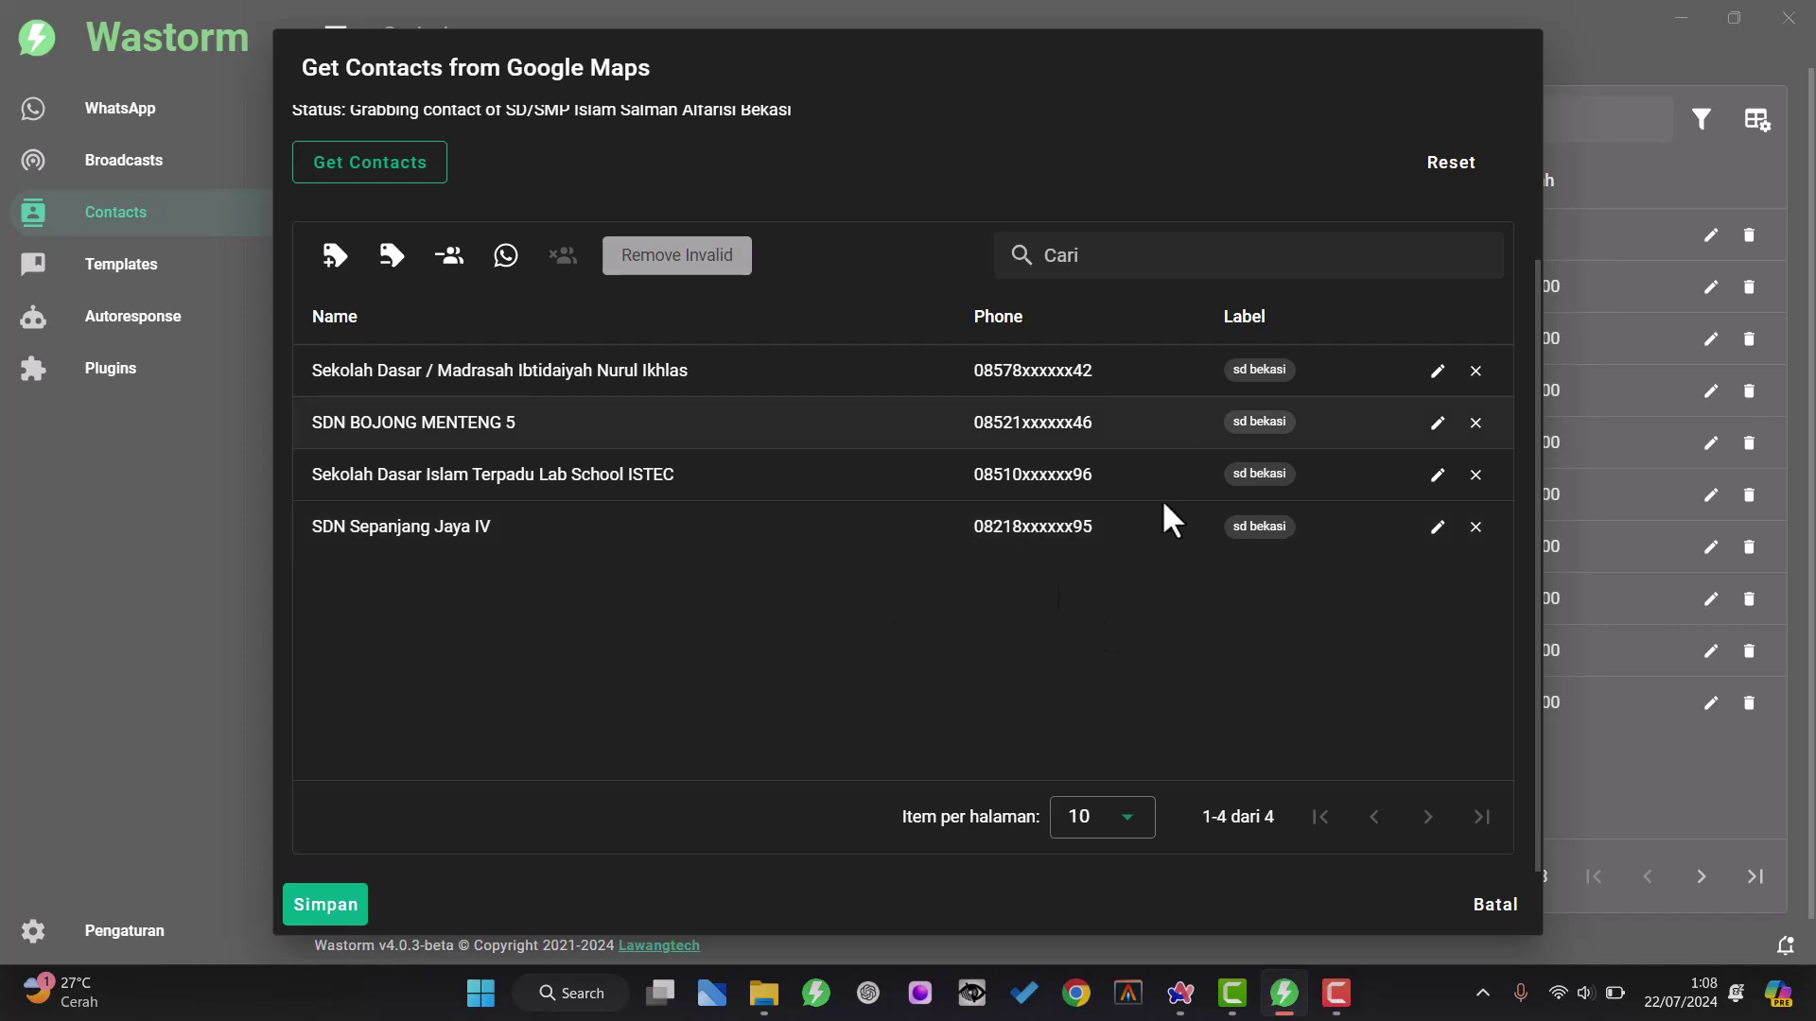
{"action": "left_click", "coordinate": [329, 911]}
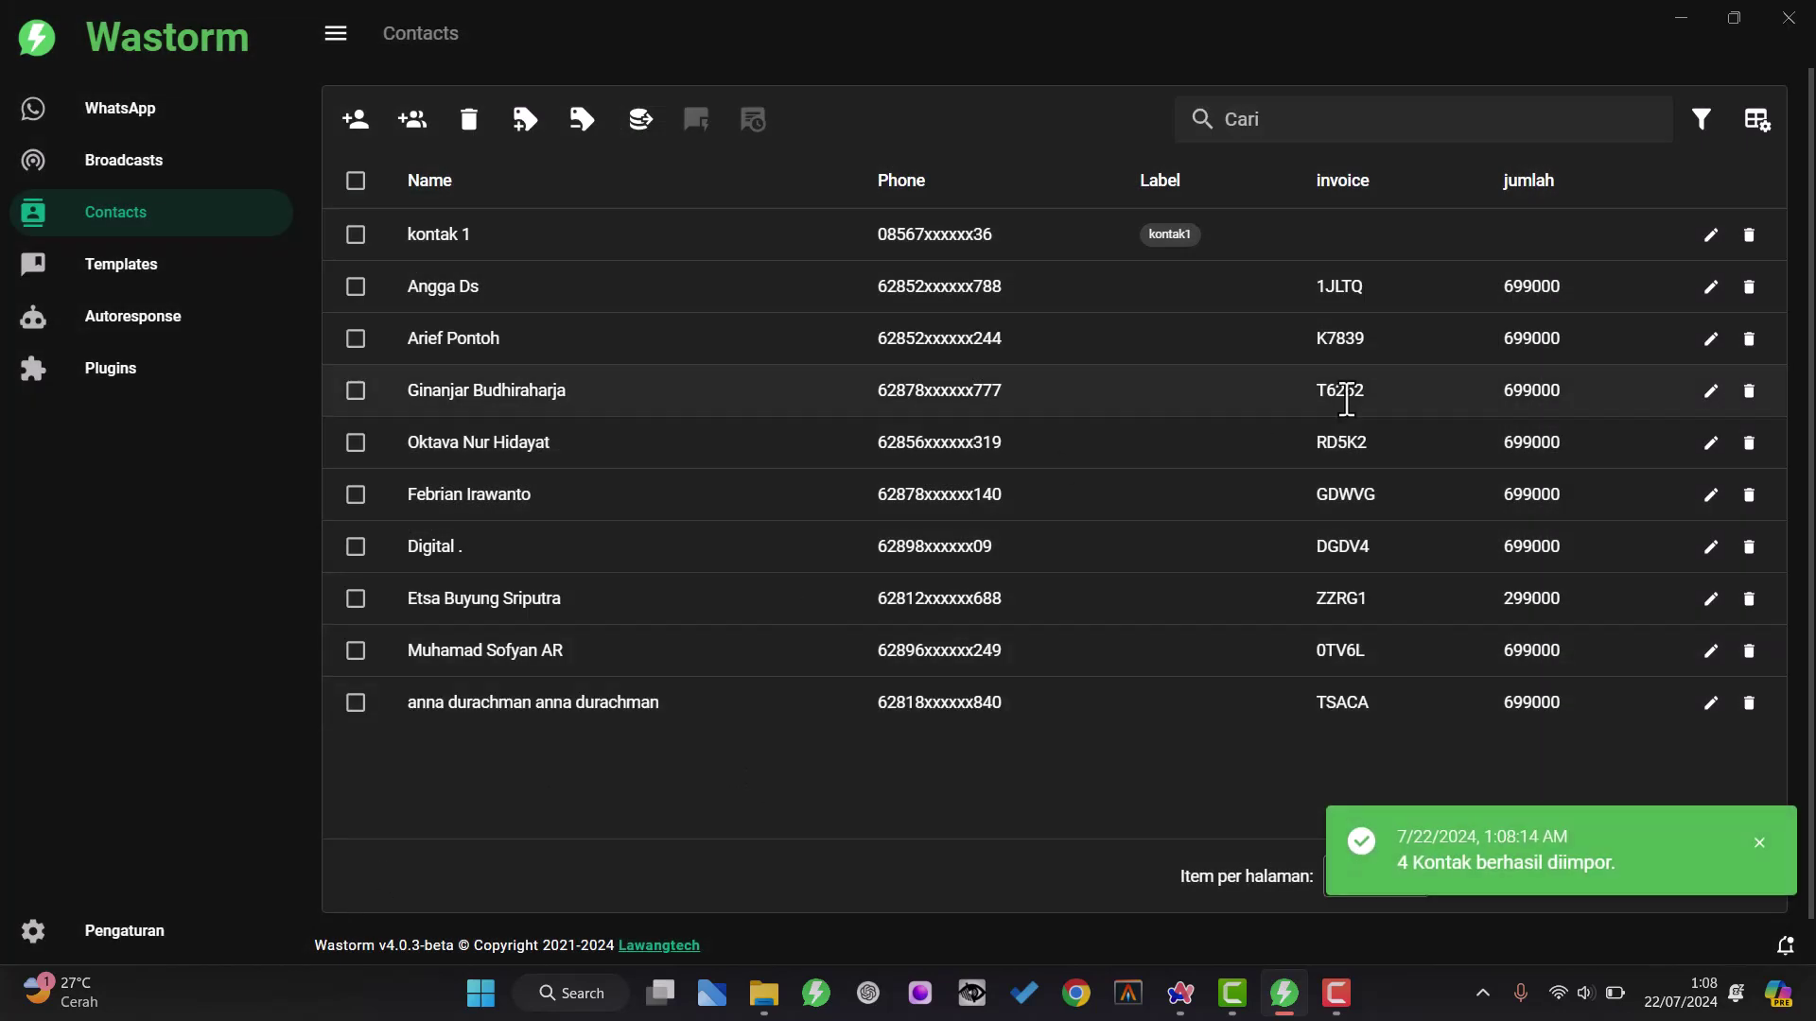
Clear the kontak1 label from the column filter and apply the filter without any label
{"action": "left_click", "coordinate": [1710, 137]}
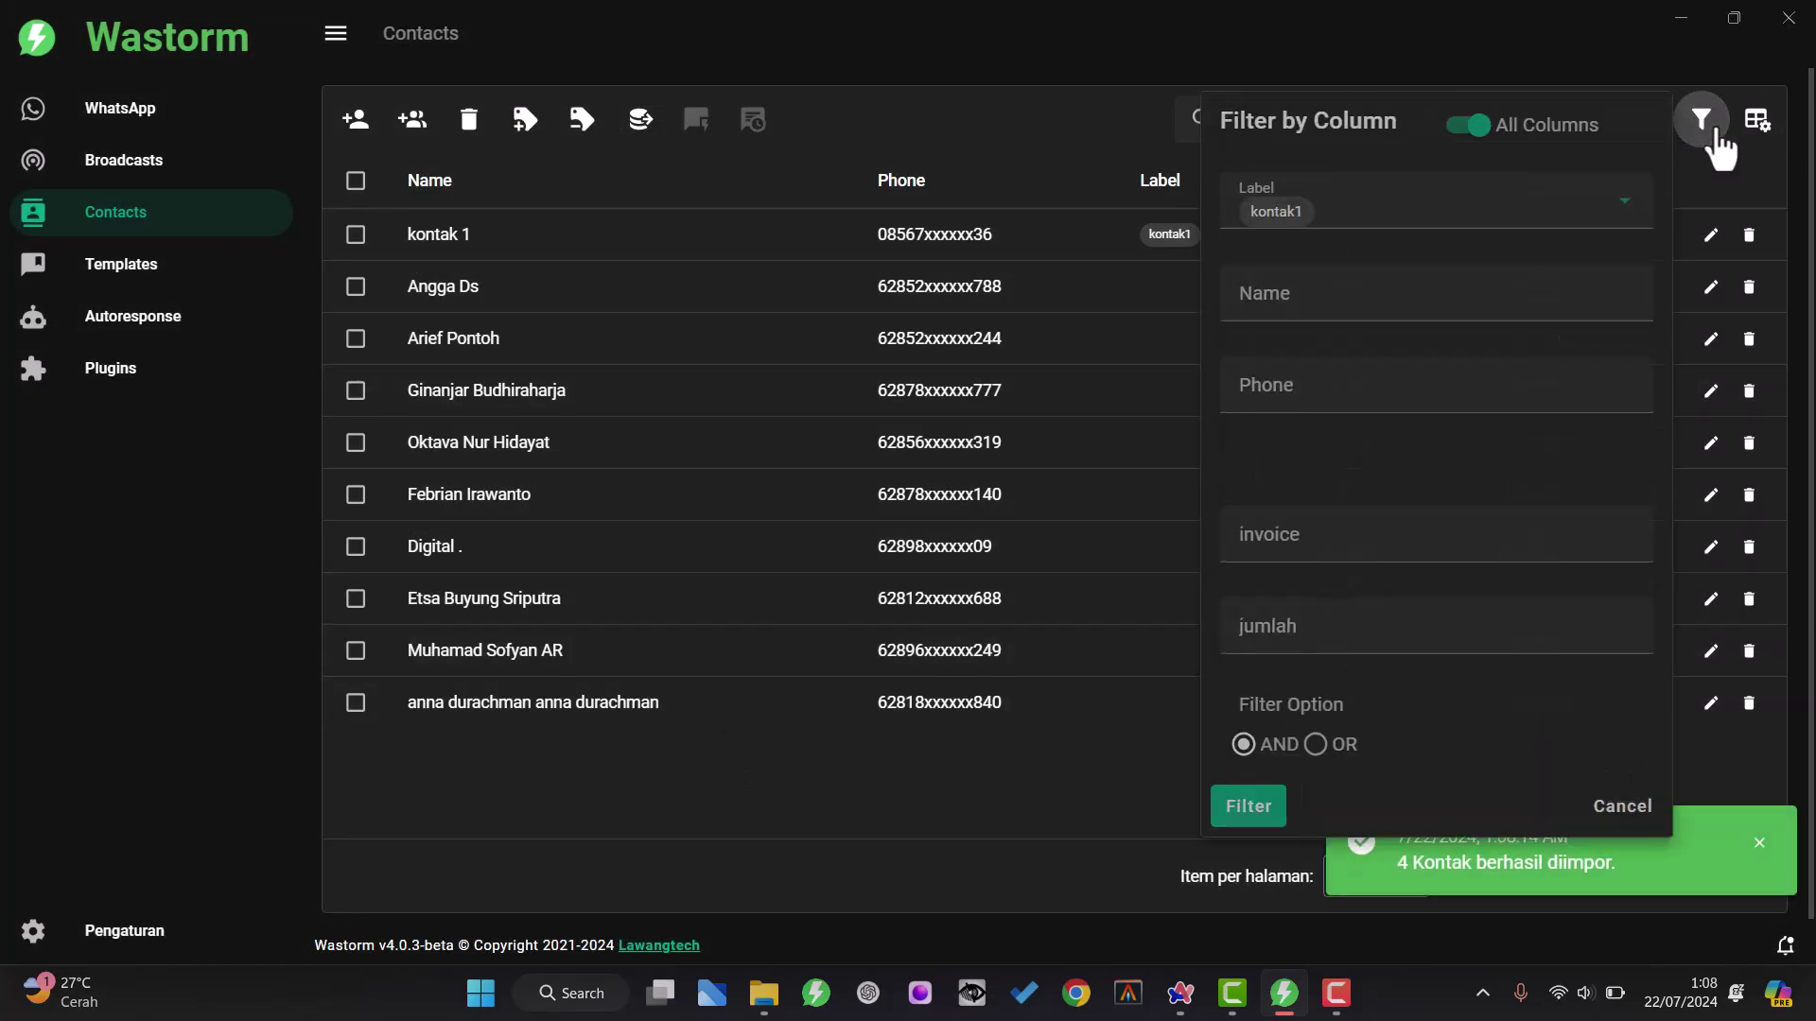
{"action": "left_click", "coordinate": [1588, 202]}
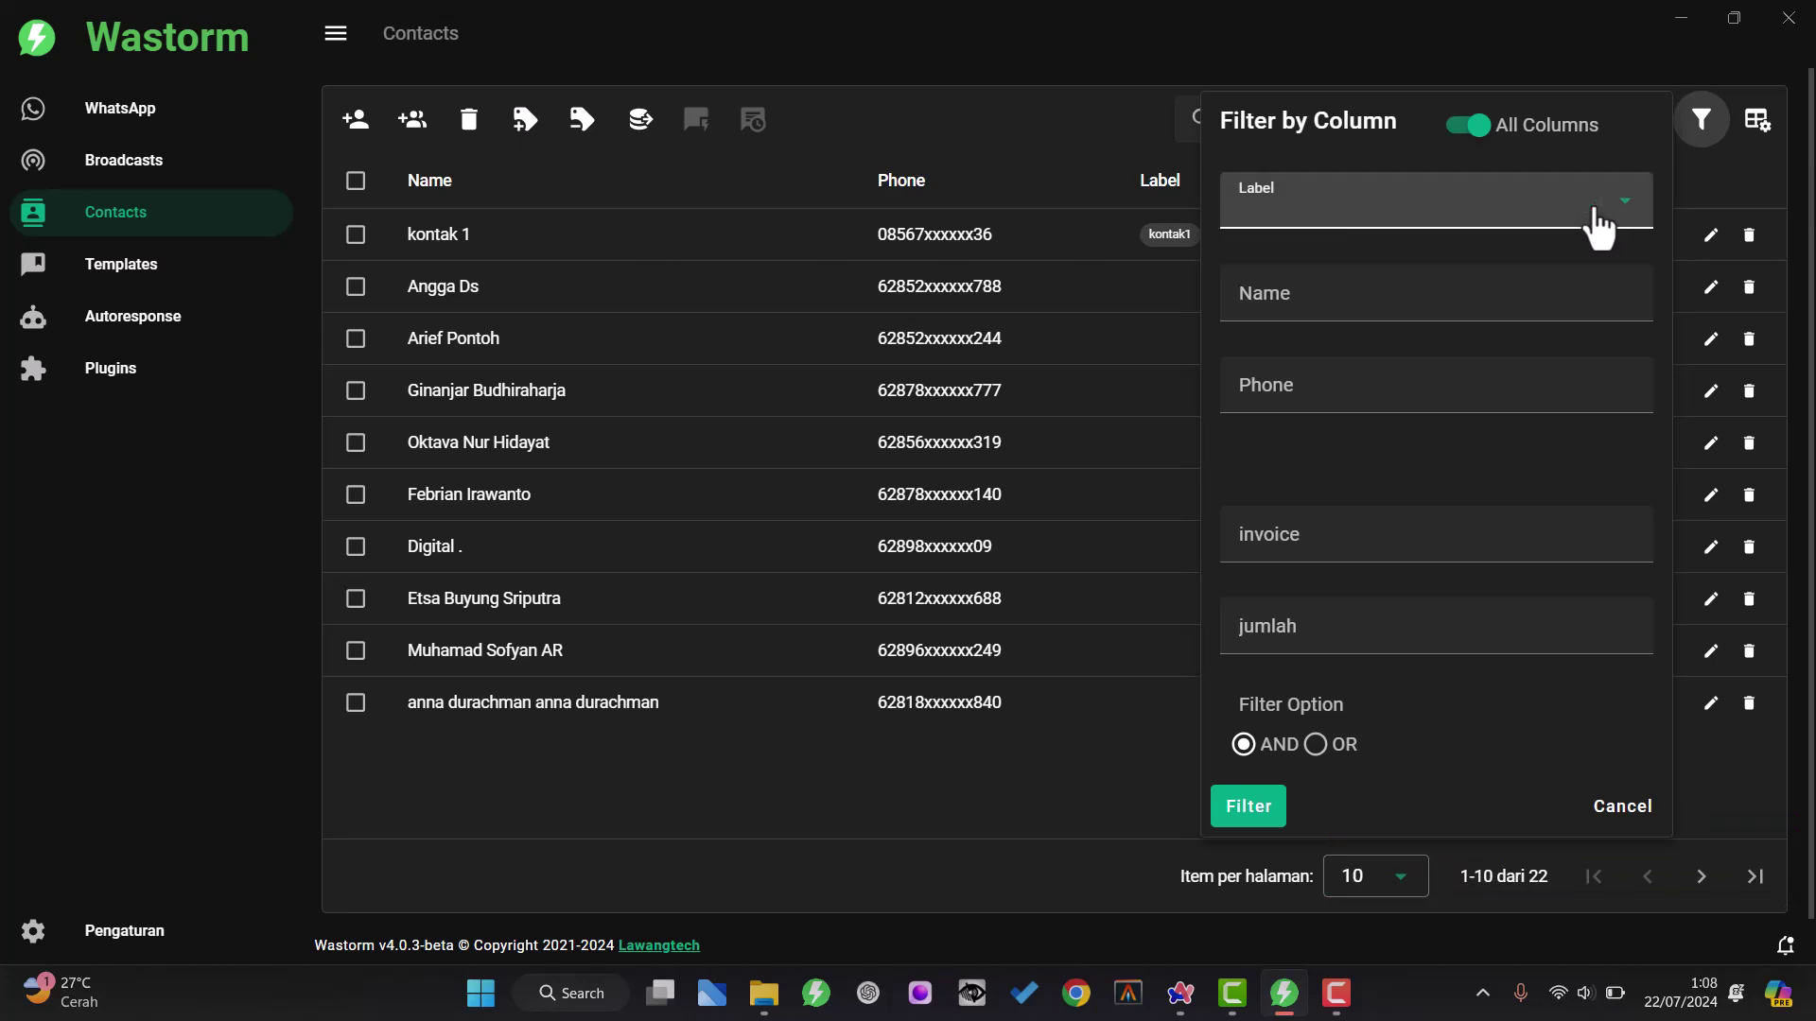
{"action": "left_click", "coordinate": [1542, 217]}
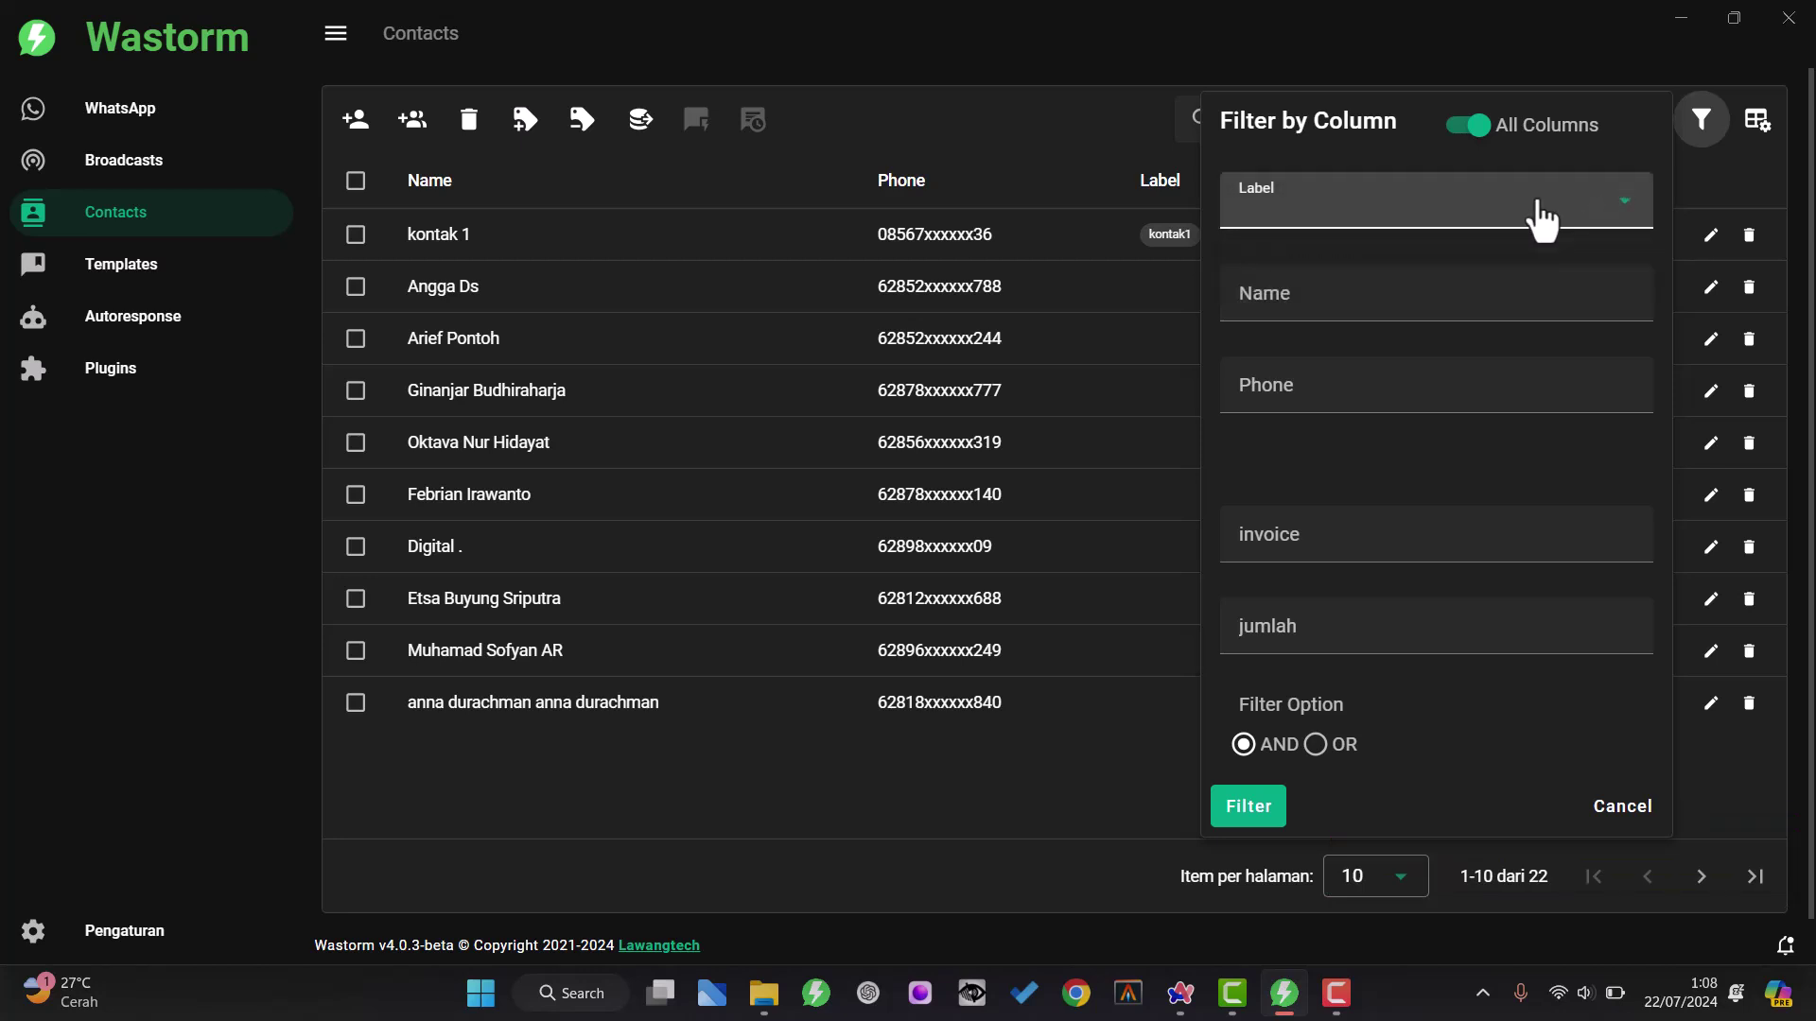
{"action": "left_click", "coordinate": [1248, 809]}
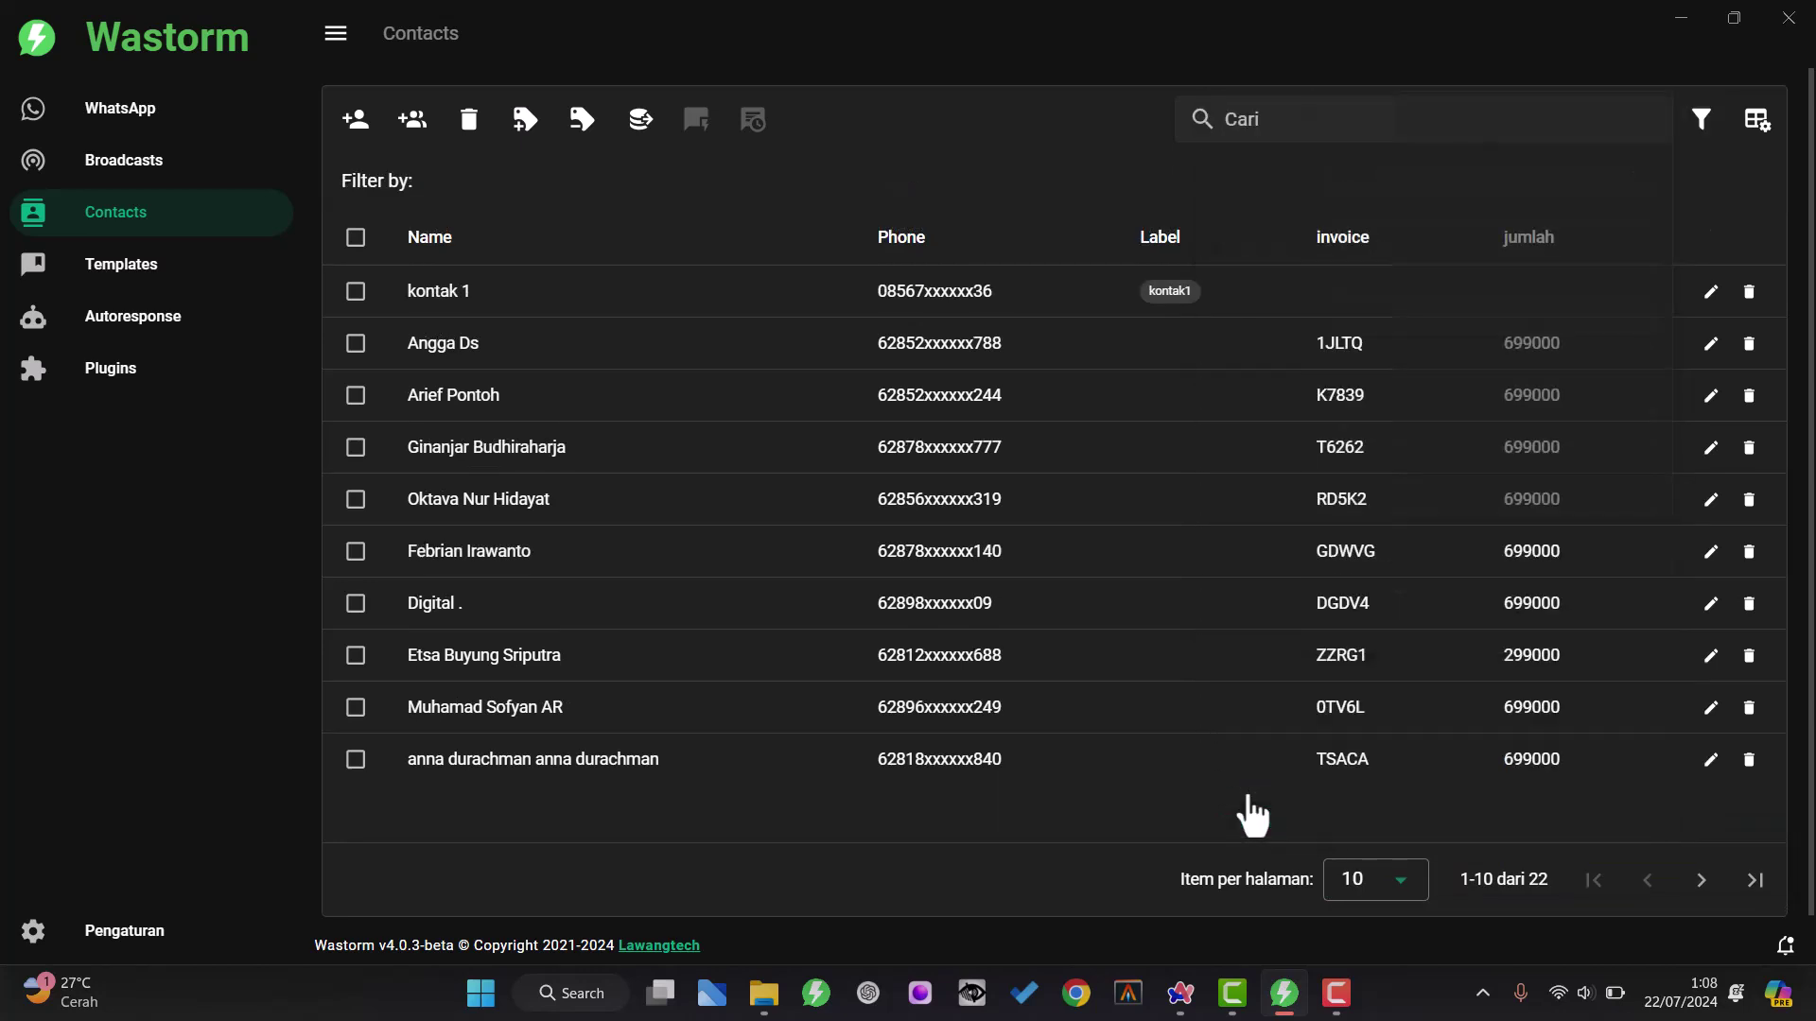
Check which labels the column filter offers and close it without applying a selection
{"action": "left_click", "coordinate": [1701, 128]}
{"action": "left_click", "coordinate": [1458, 232]}
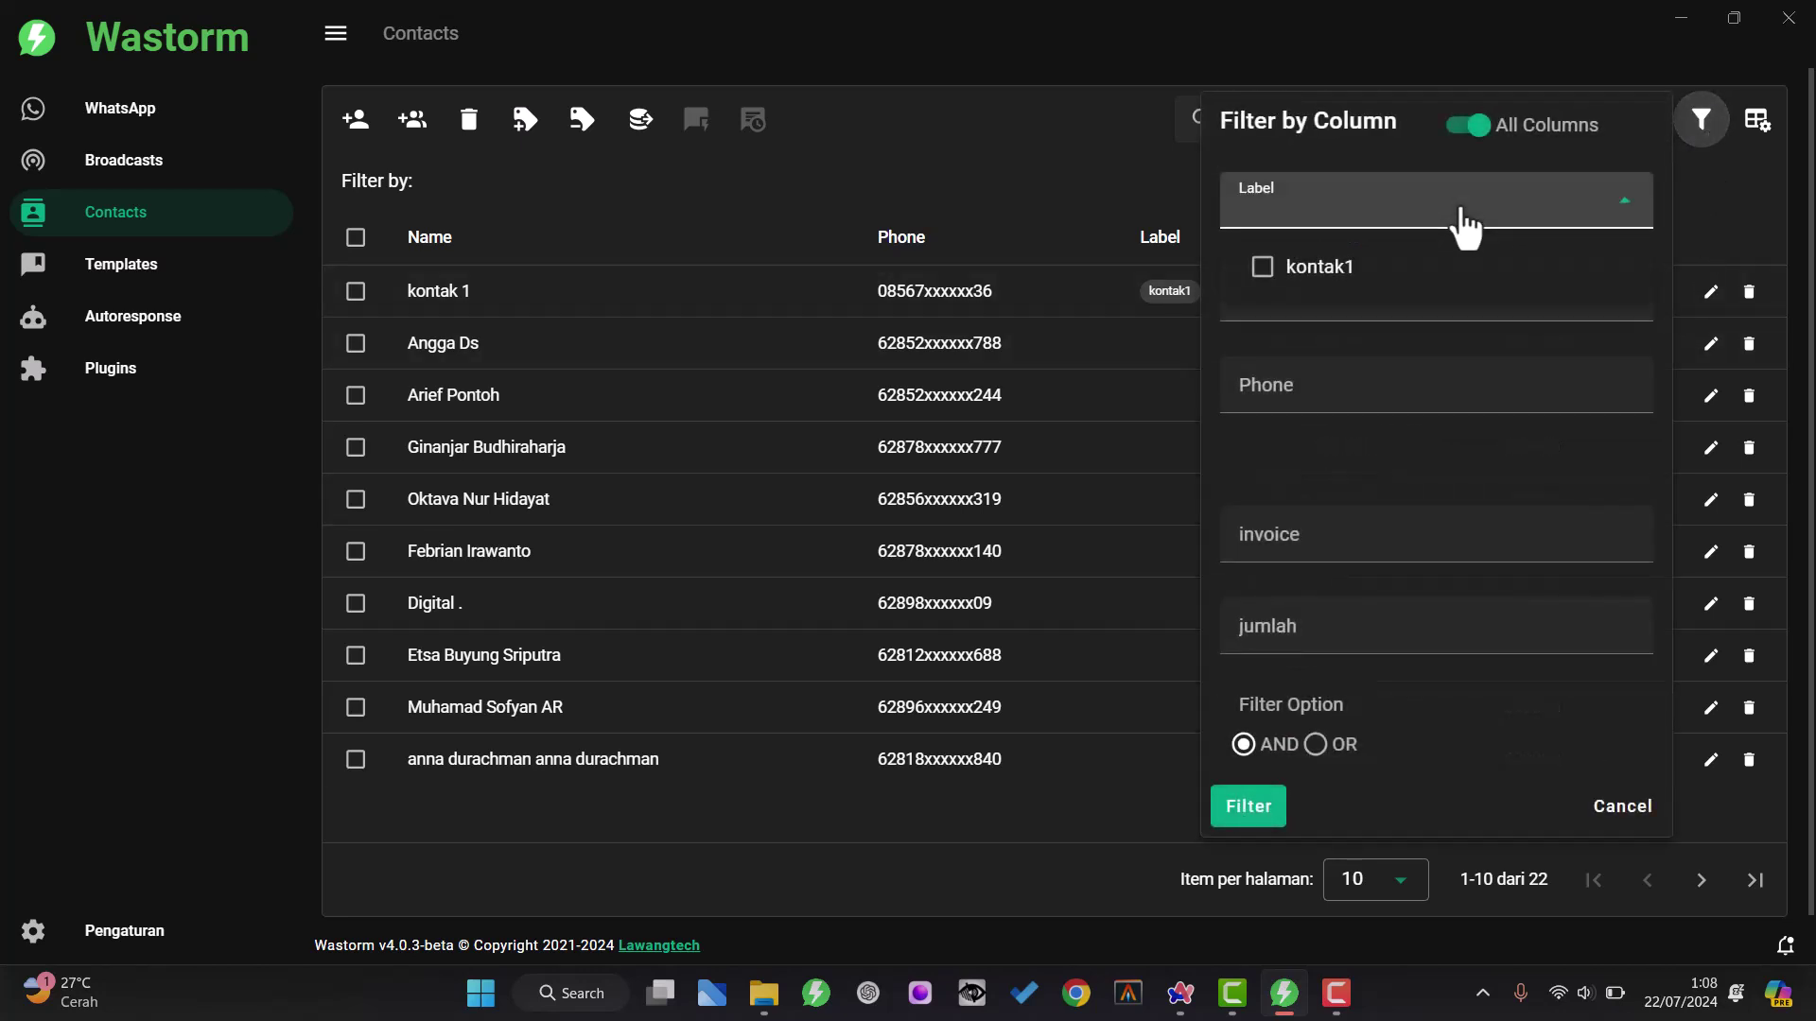
{"action": "left_click", "coordinate": [1273, 282]}
{"action": "left_click", "coordinate": [1274, 284]}
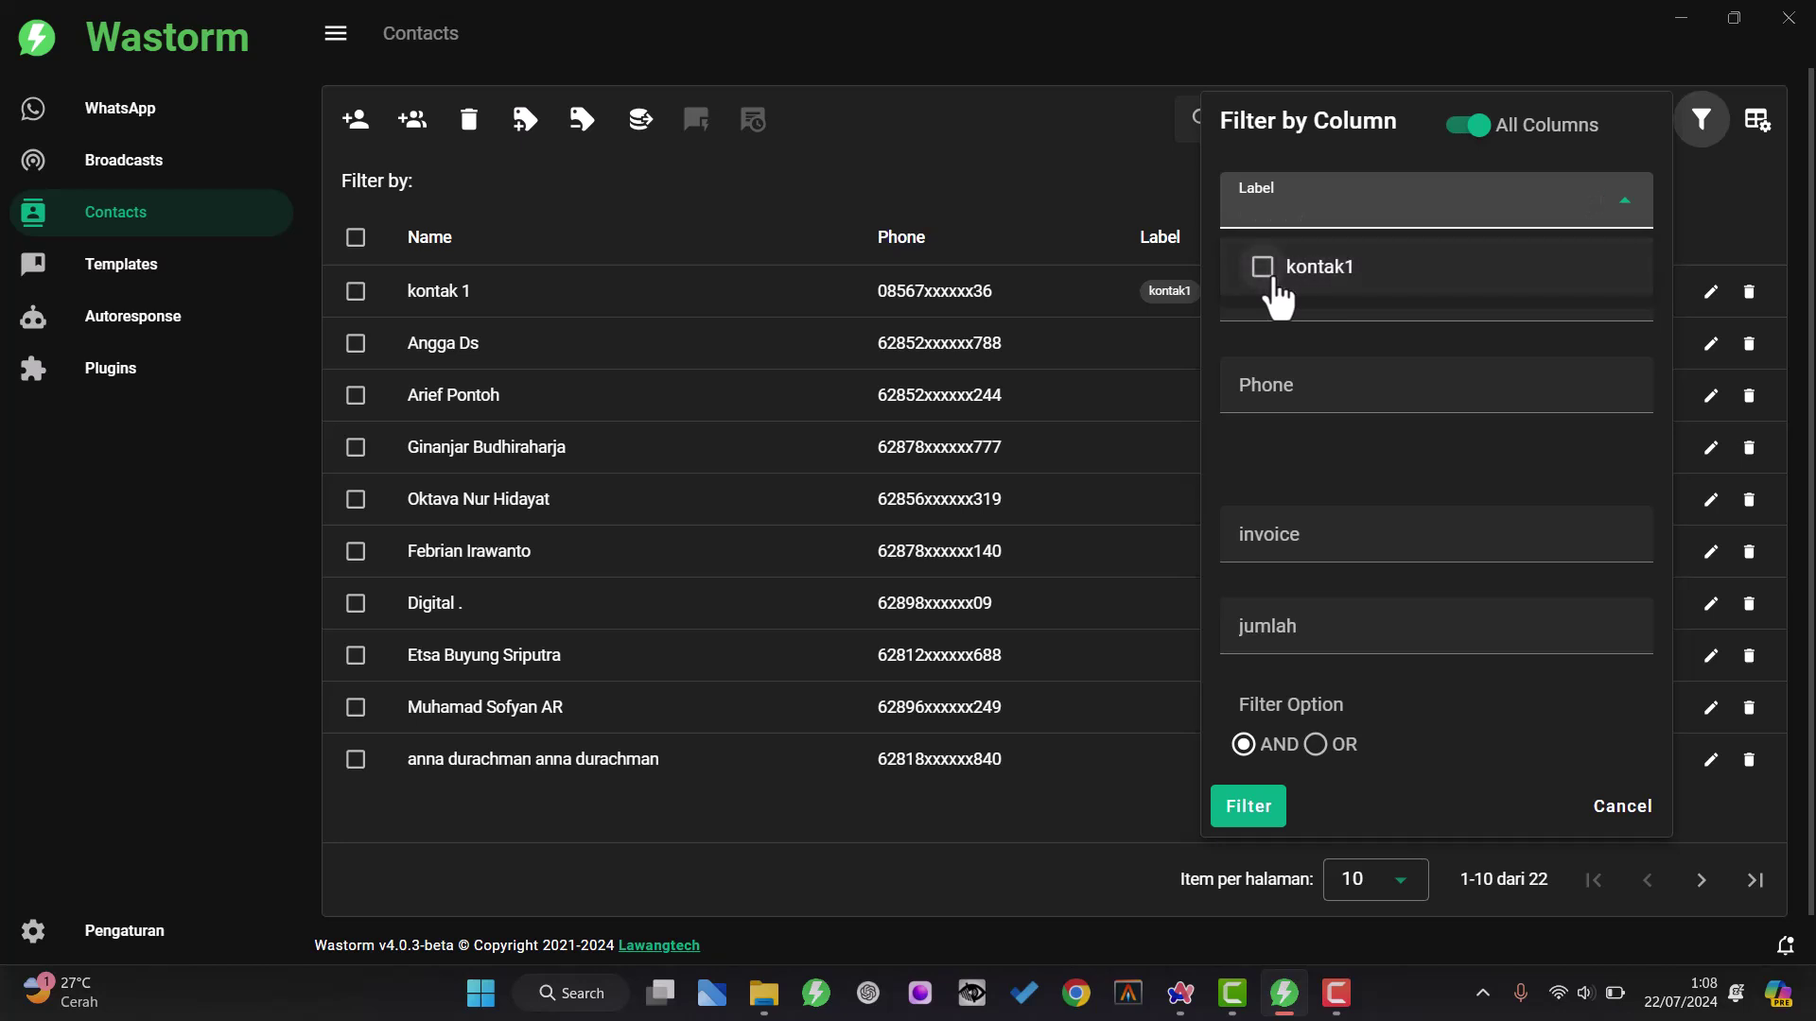
{"action": "left_click", "coordinate": [1043, 162]}
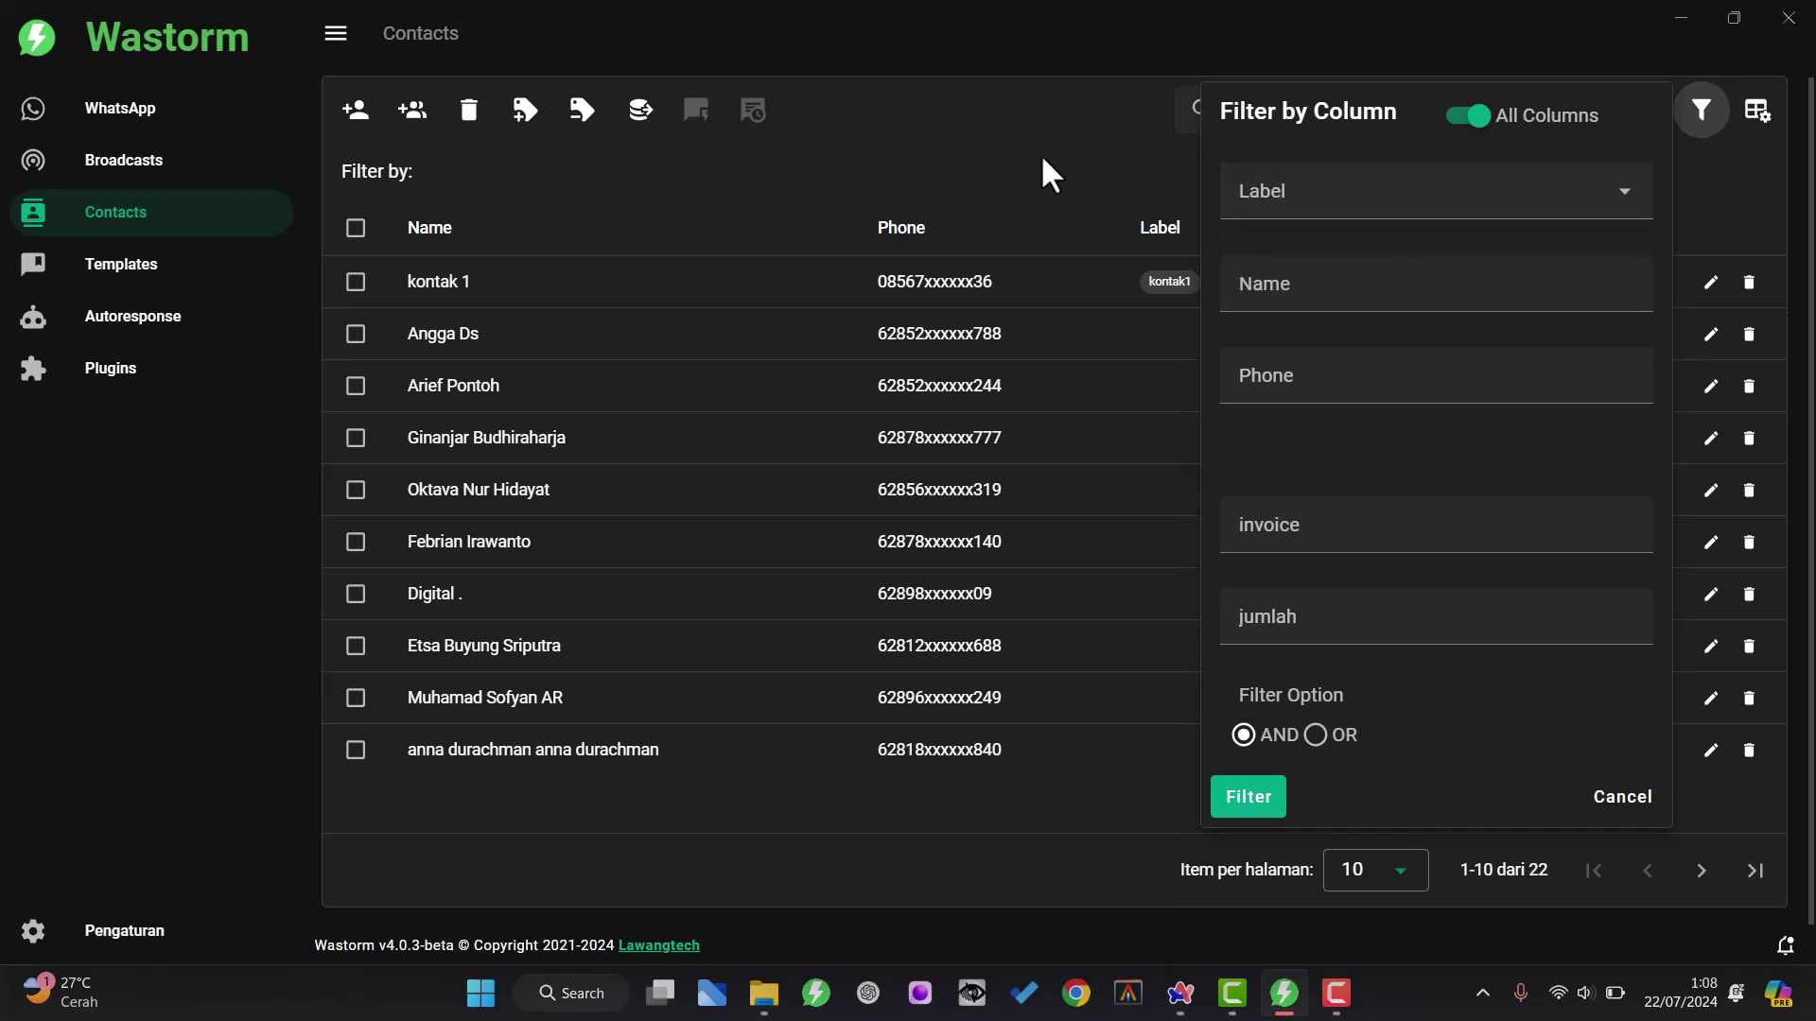
{"action": "left_click", "coordinate": [1008, 855]}
View the last page of contacts and sort the list by label in descending order
{"action": "left_click", "coordinate": [1701, 887]}
{"action": "double_click", "coordinate": [1701, 887]}
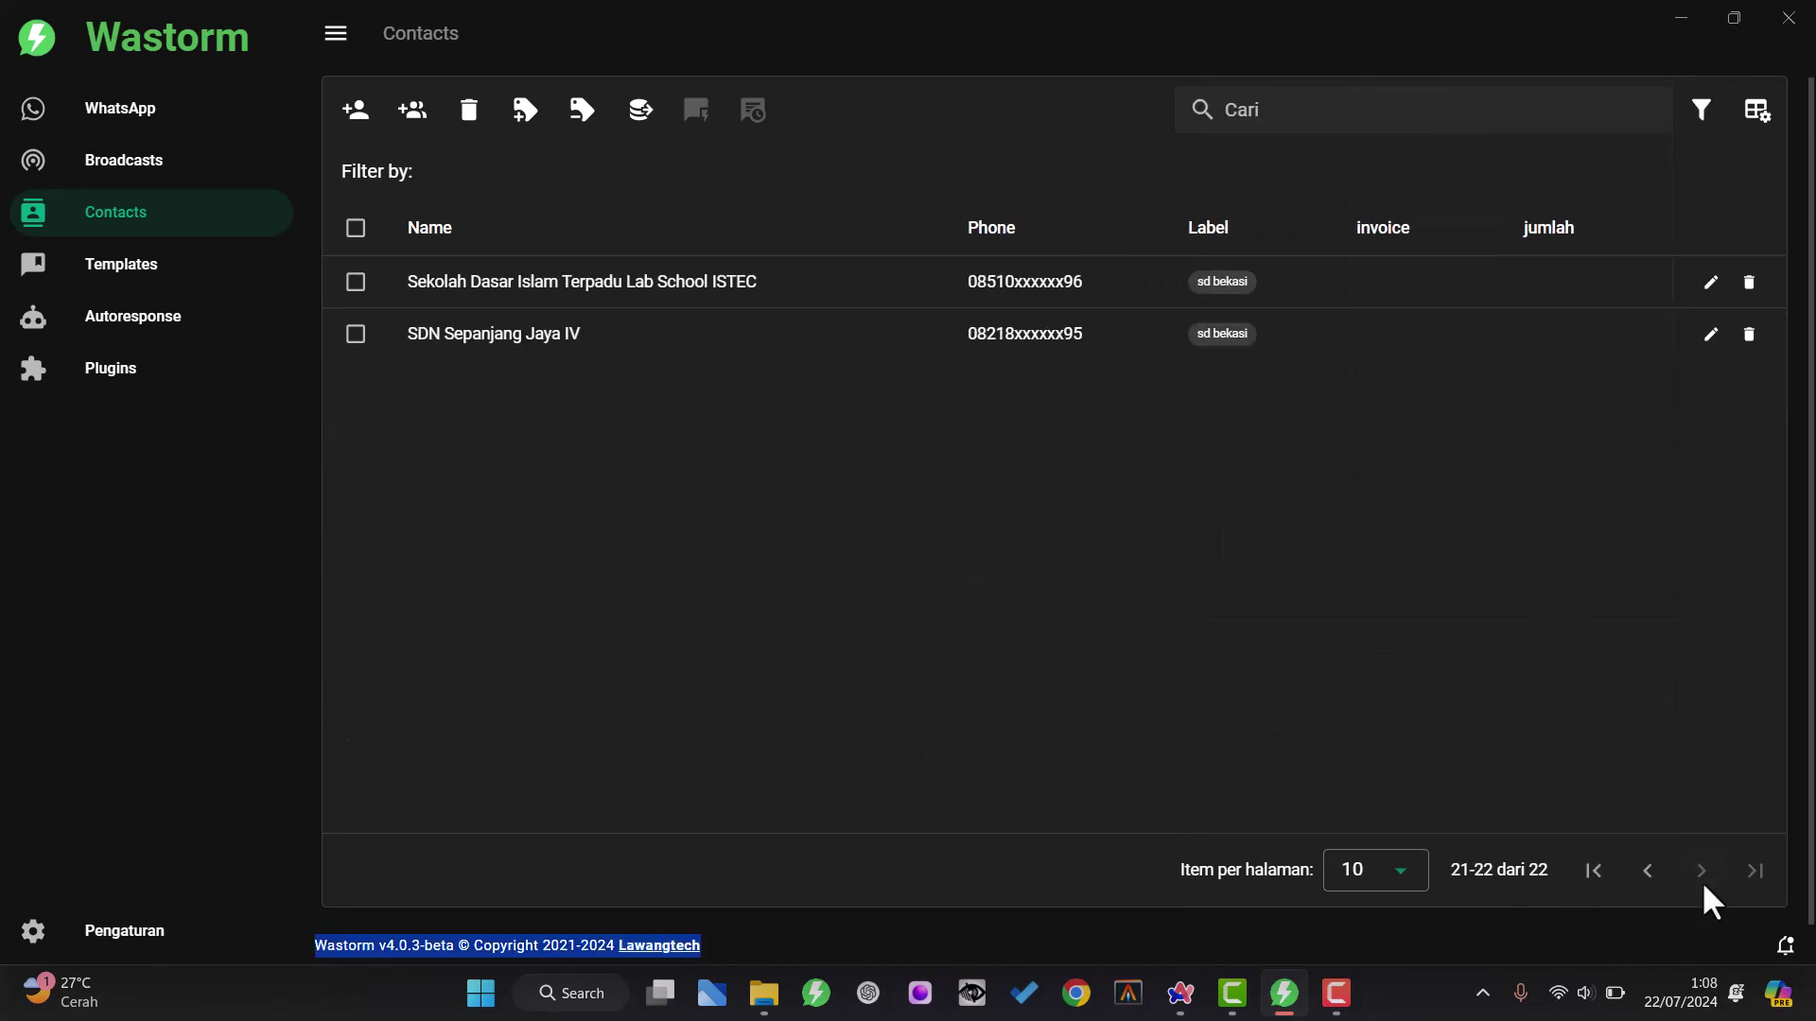
{"action": "left_click", "coordinate": [1203, 236]}
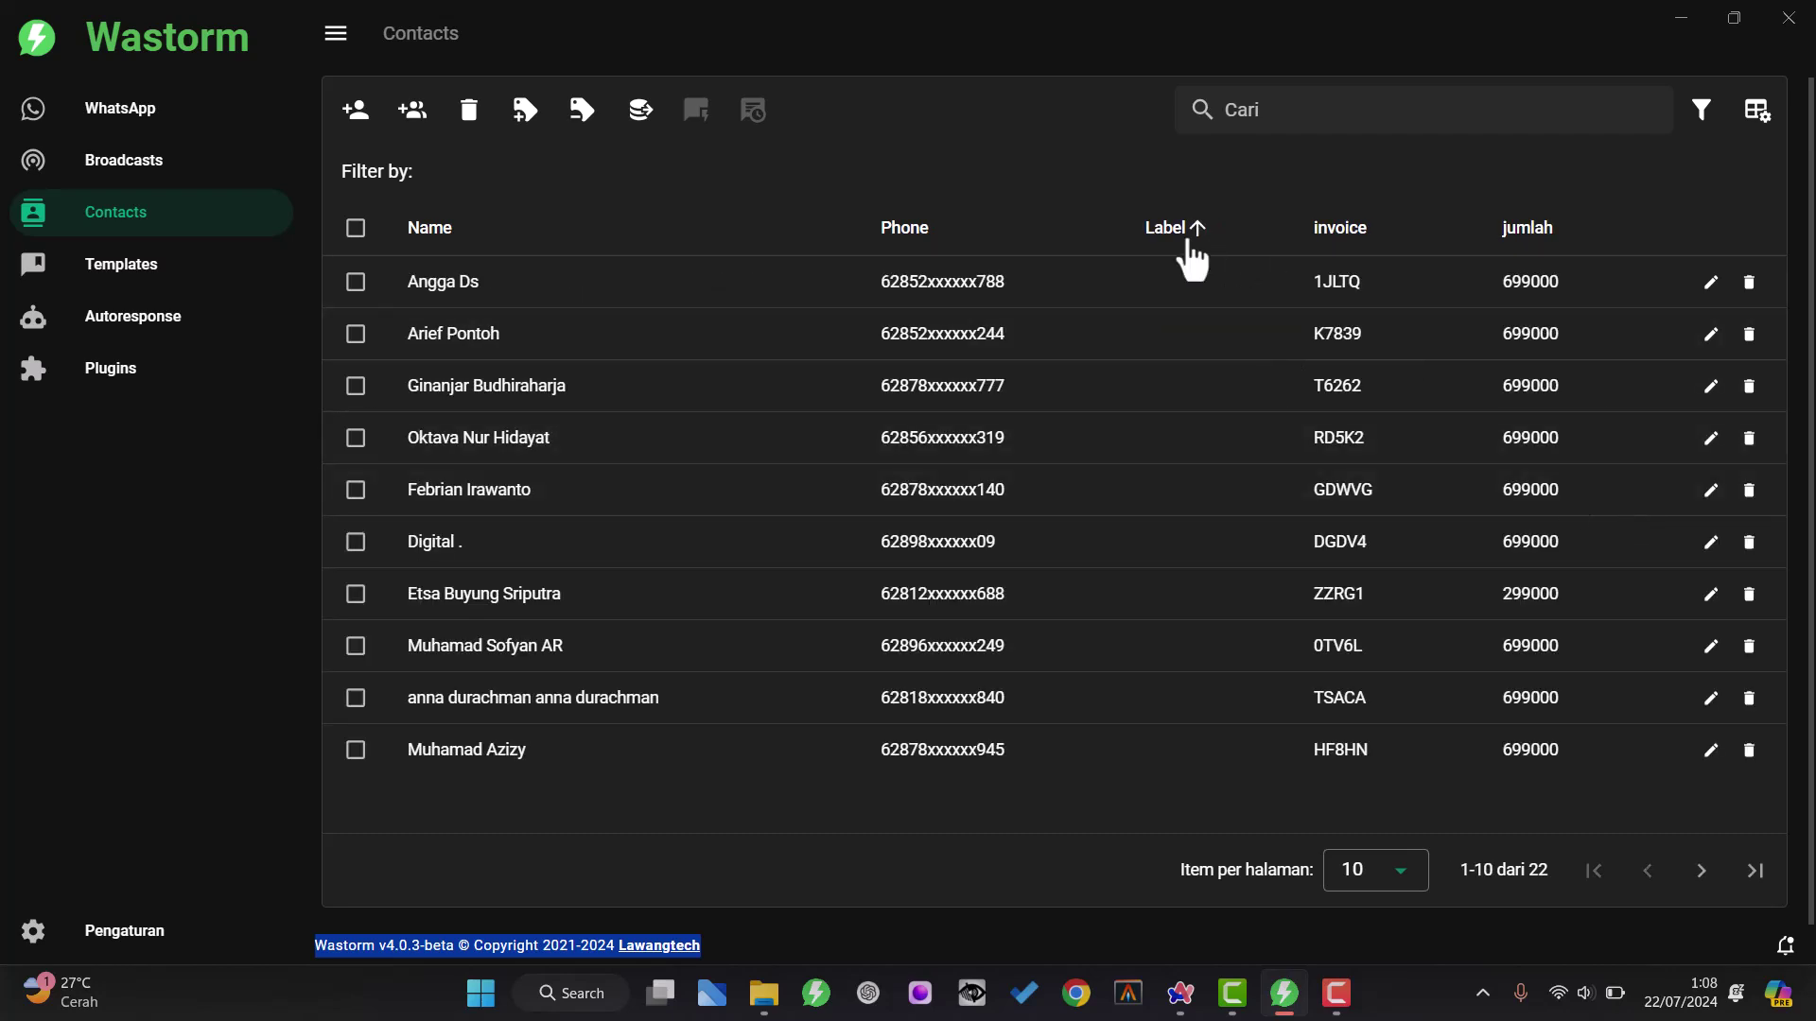
{"action": "left_click", "coordinate": [1187, 242]}
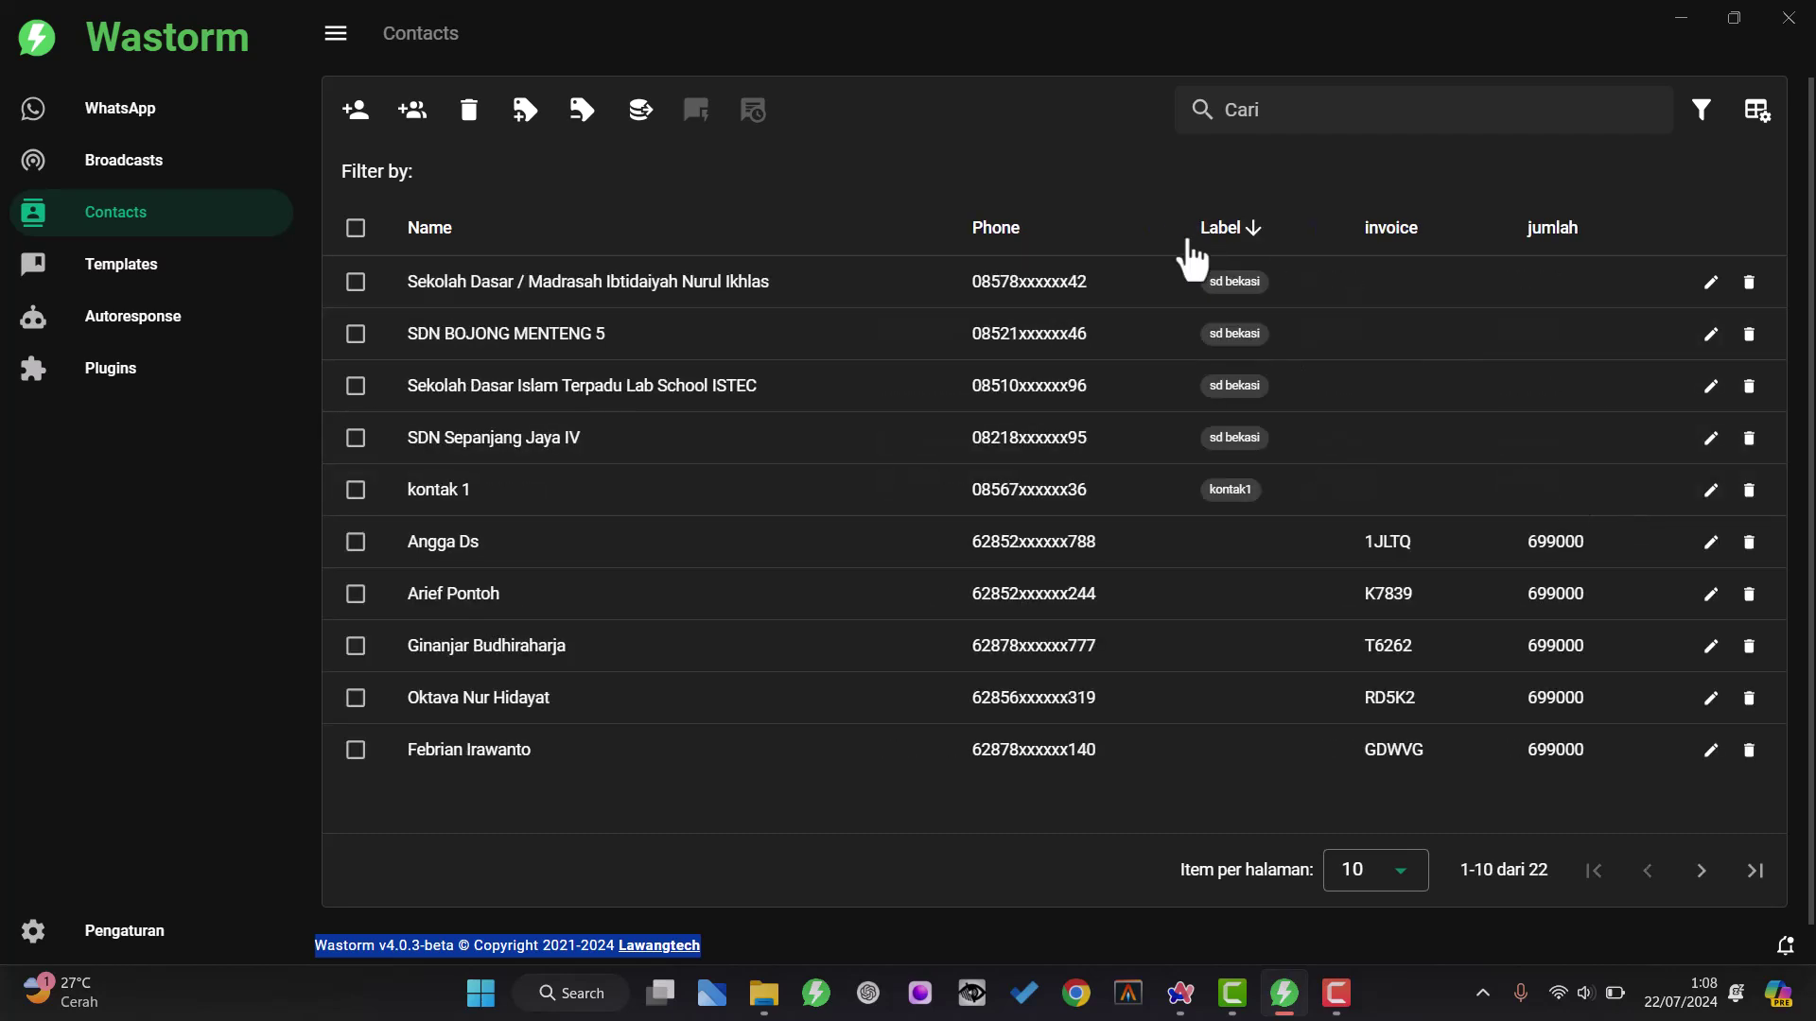
Recheck the filter's label choices and reload the contact list by switching to Broadcasts and back to Contacts
{"action": "left_click", "coordinate": [1702, 141]}
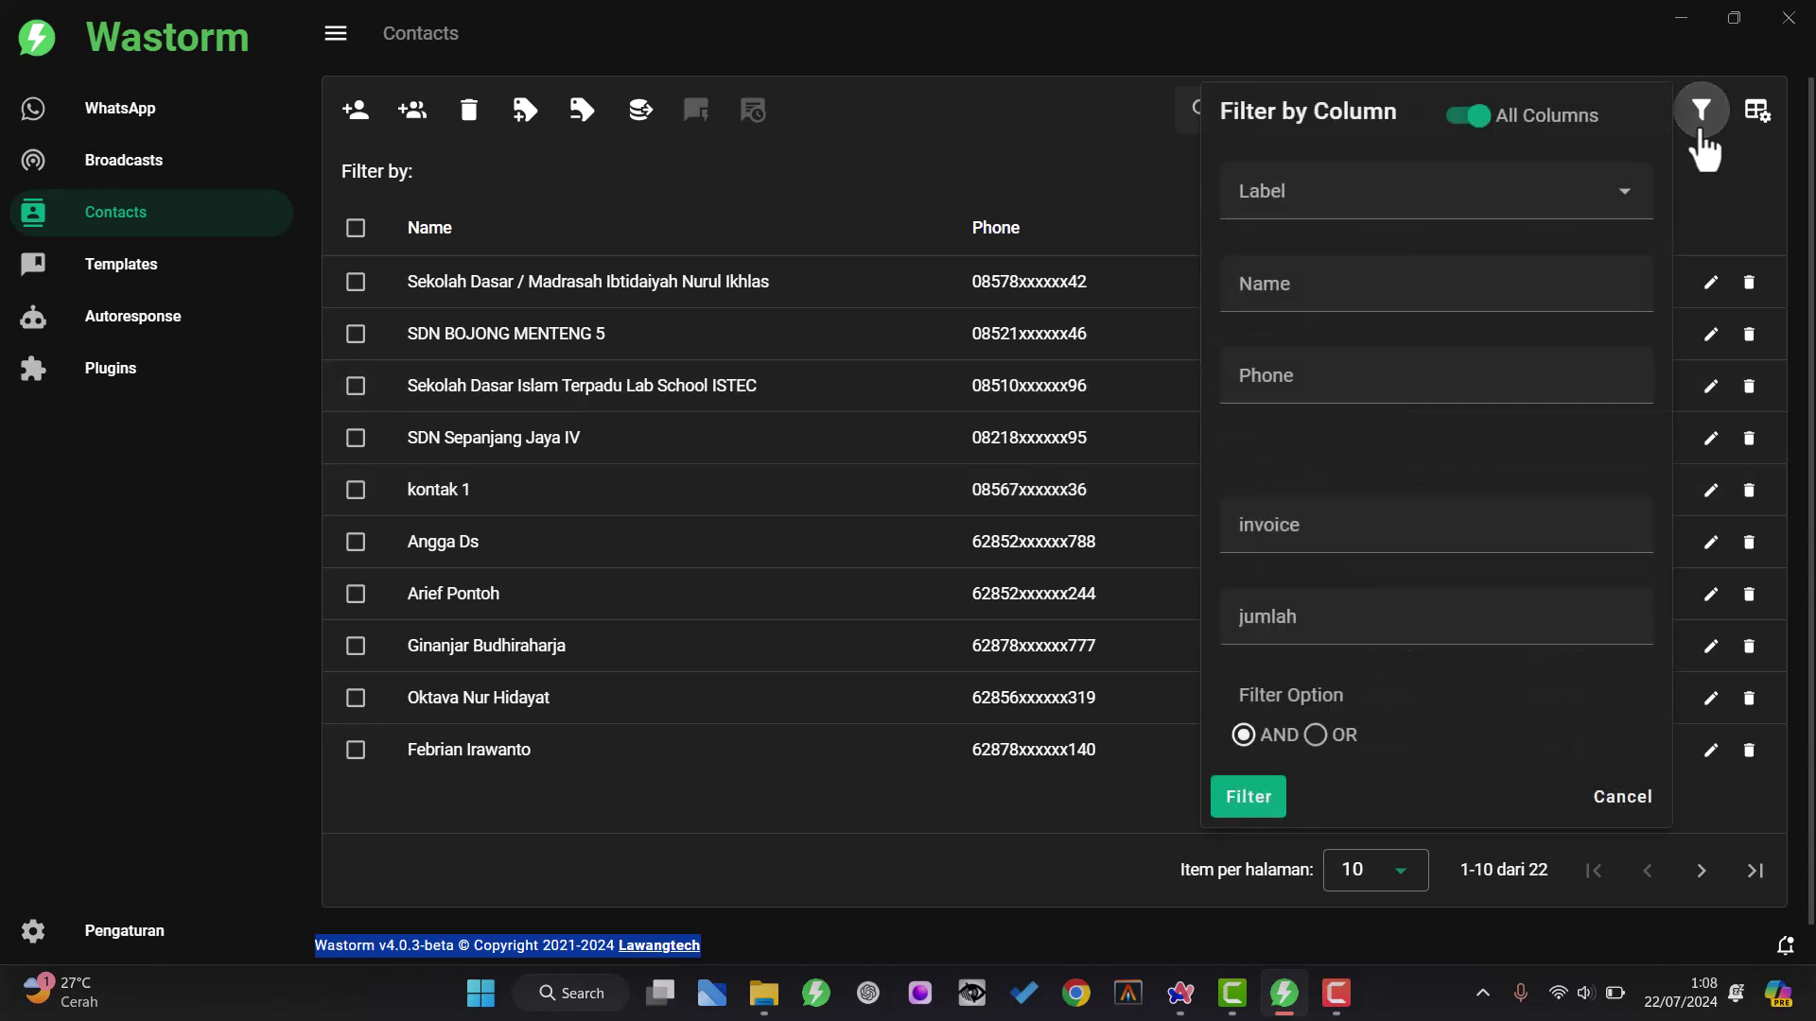
{"action": "left_click", "coordinate": [1548, 213]}
{"action": "left_click", "coordinate": [1551, 214]}
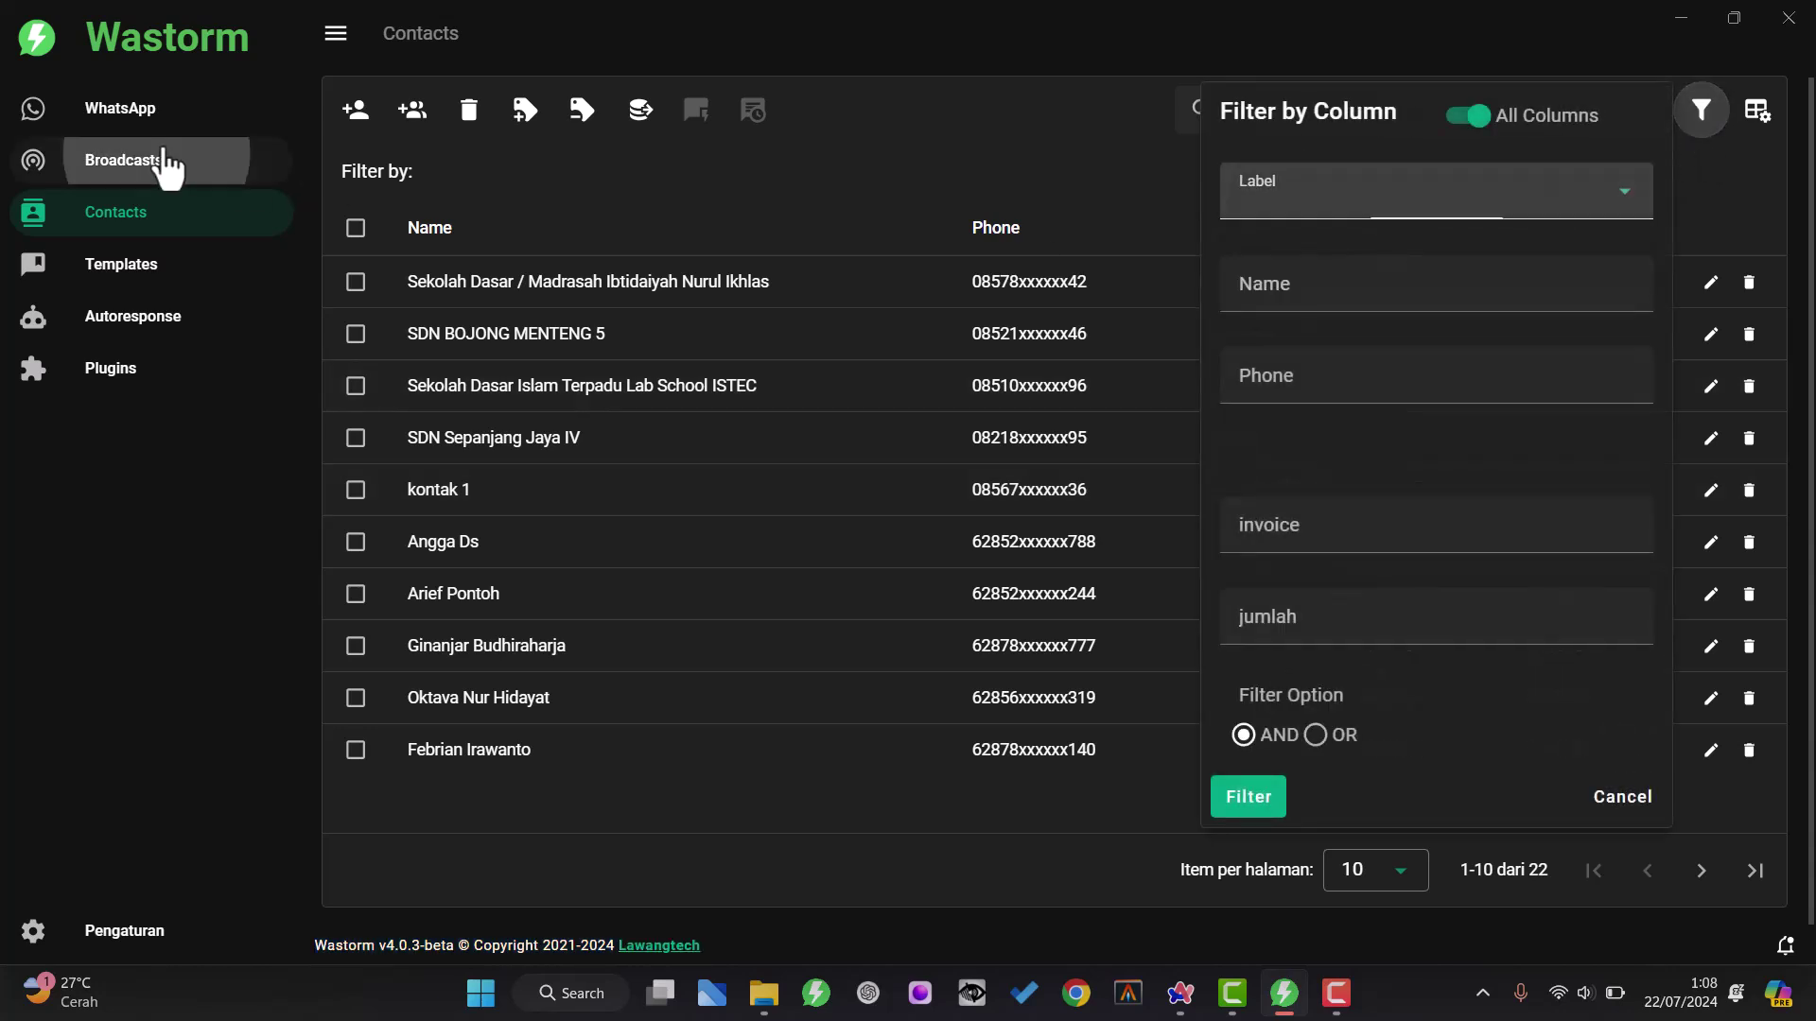
{"action": "left_click", "coordinate": [168, 166]}
{"action": "left_click", "coordinate": [163, 212]}
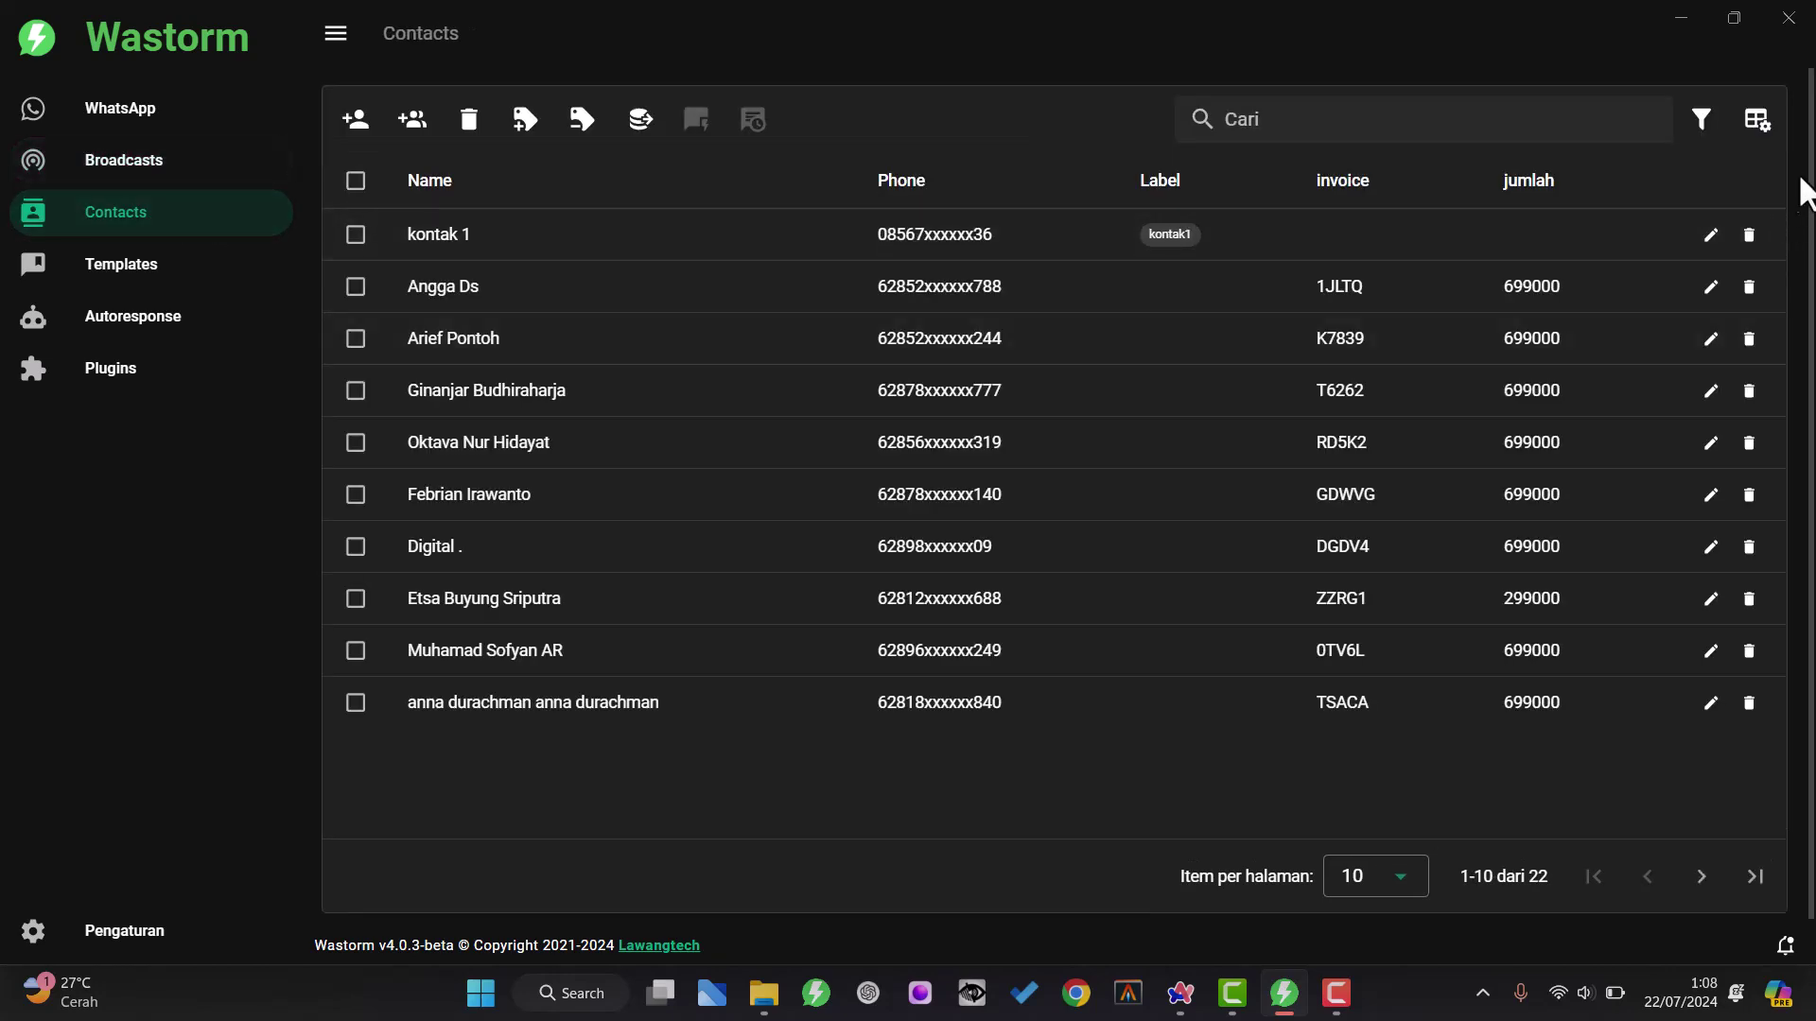
Filter the contact list by the label "sd bekasi"
{"action": "left_click", "coordinate": [1716, 147]}
{"action": "left_click", "coordinate": [1453, 211]}
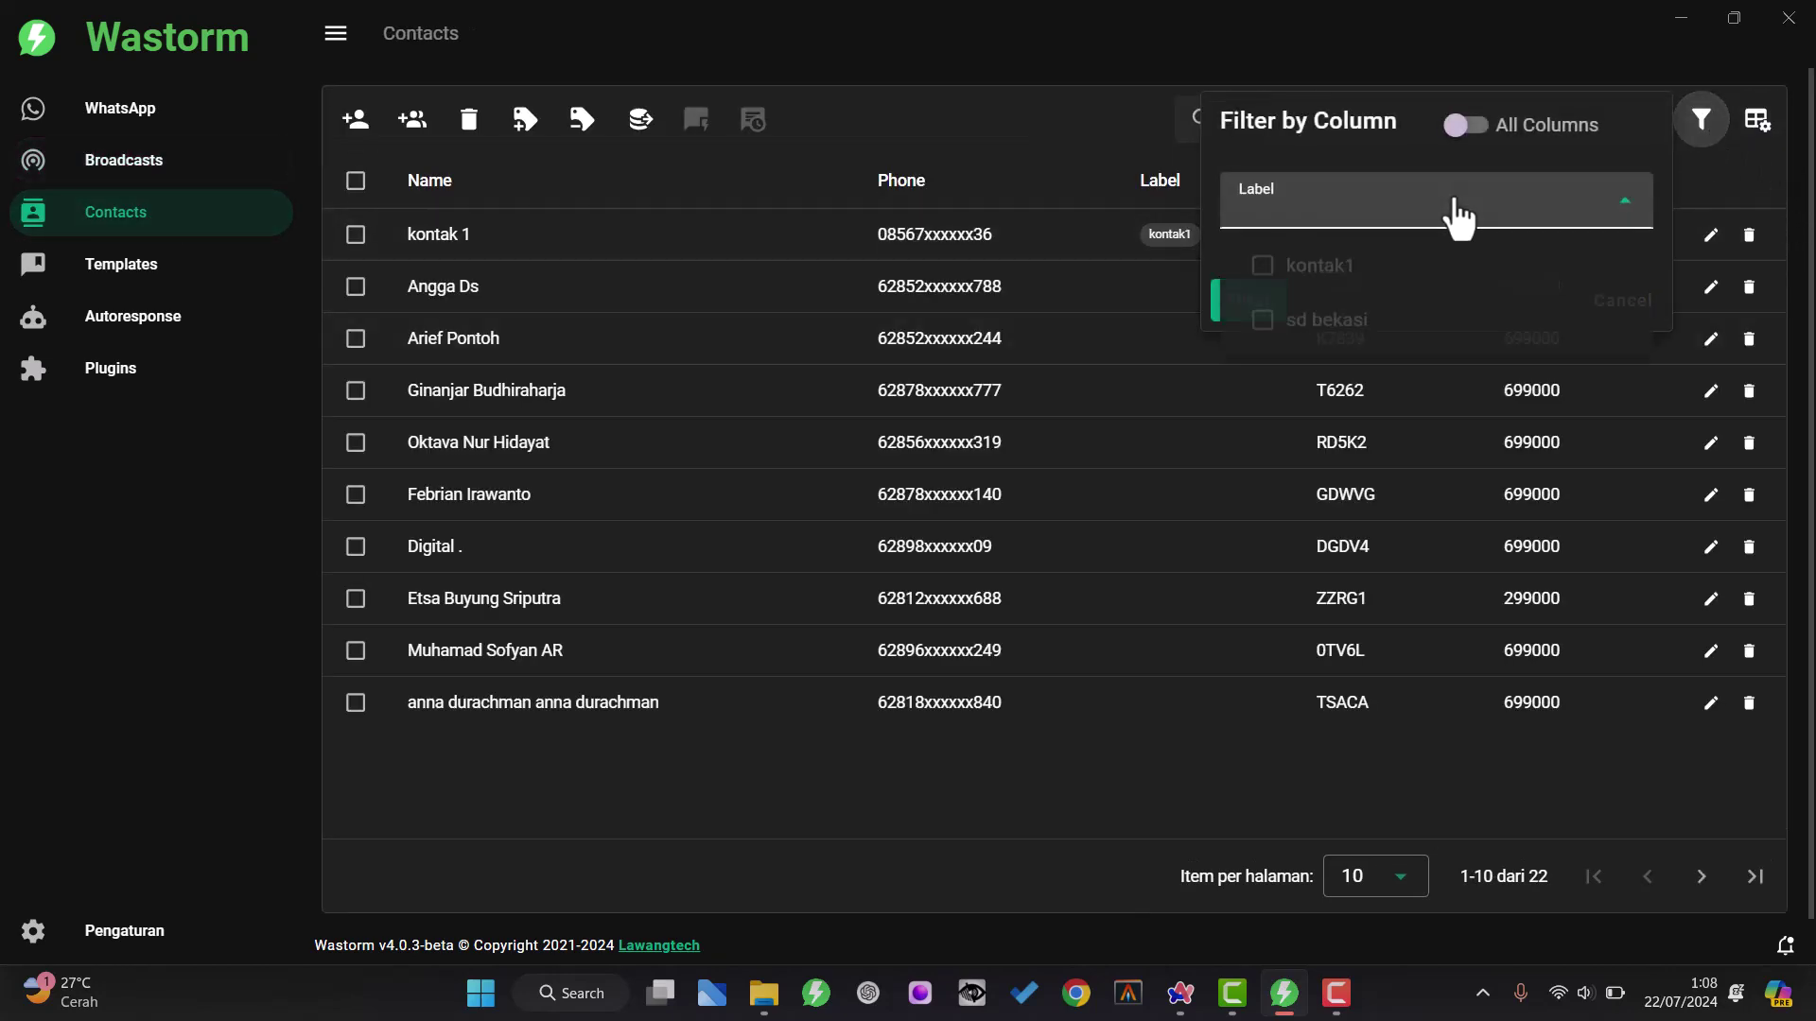
{"action": "left_click", "coordinate": [1369, 325]}
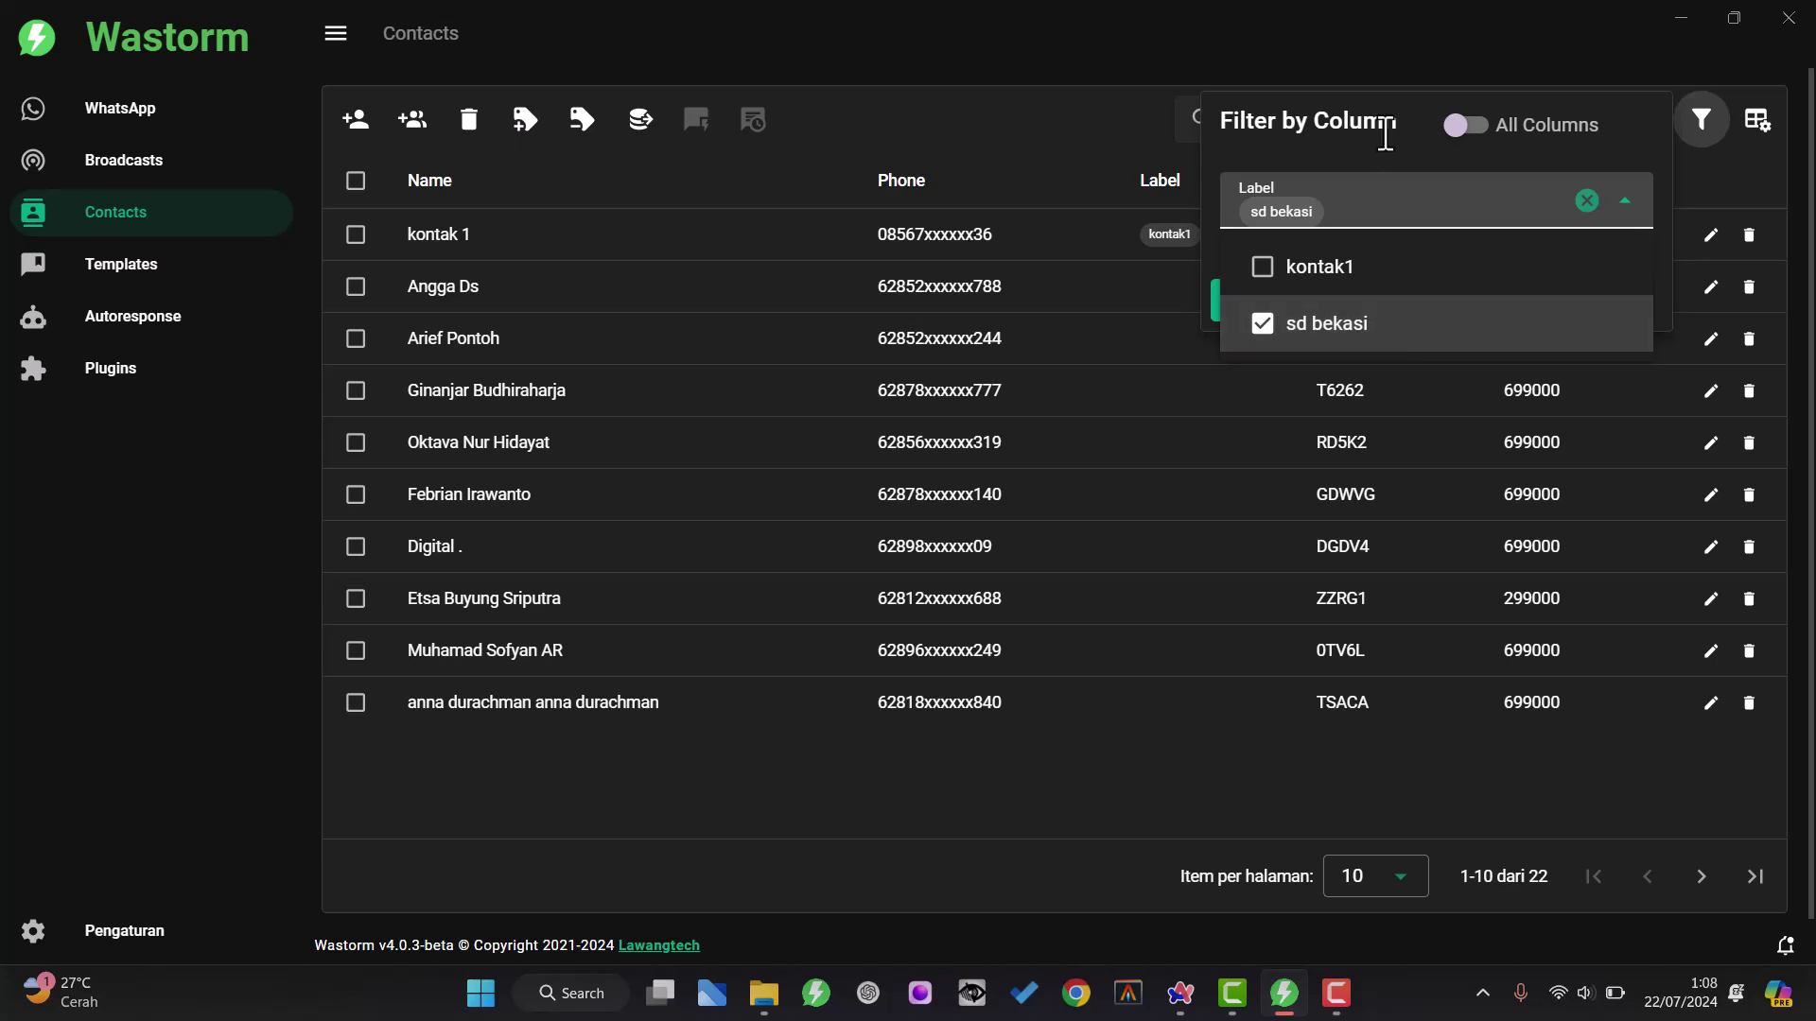
{"action": "left_click", "coordinate": [1247, 120]}
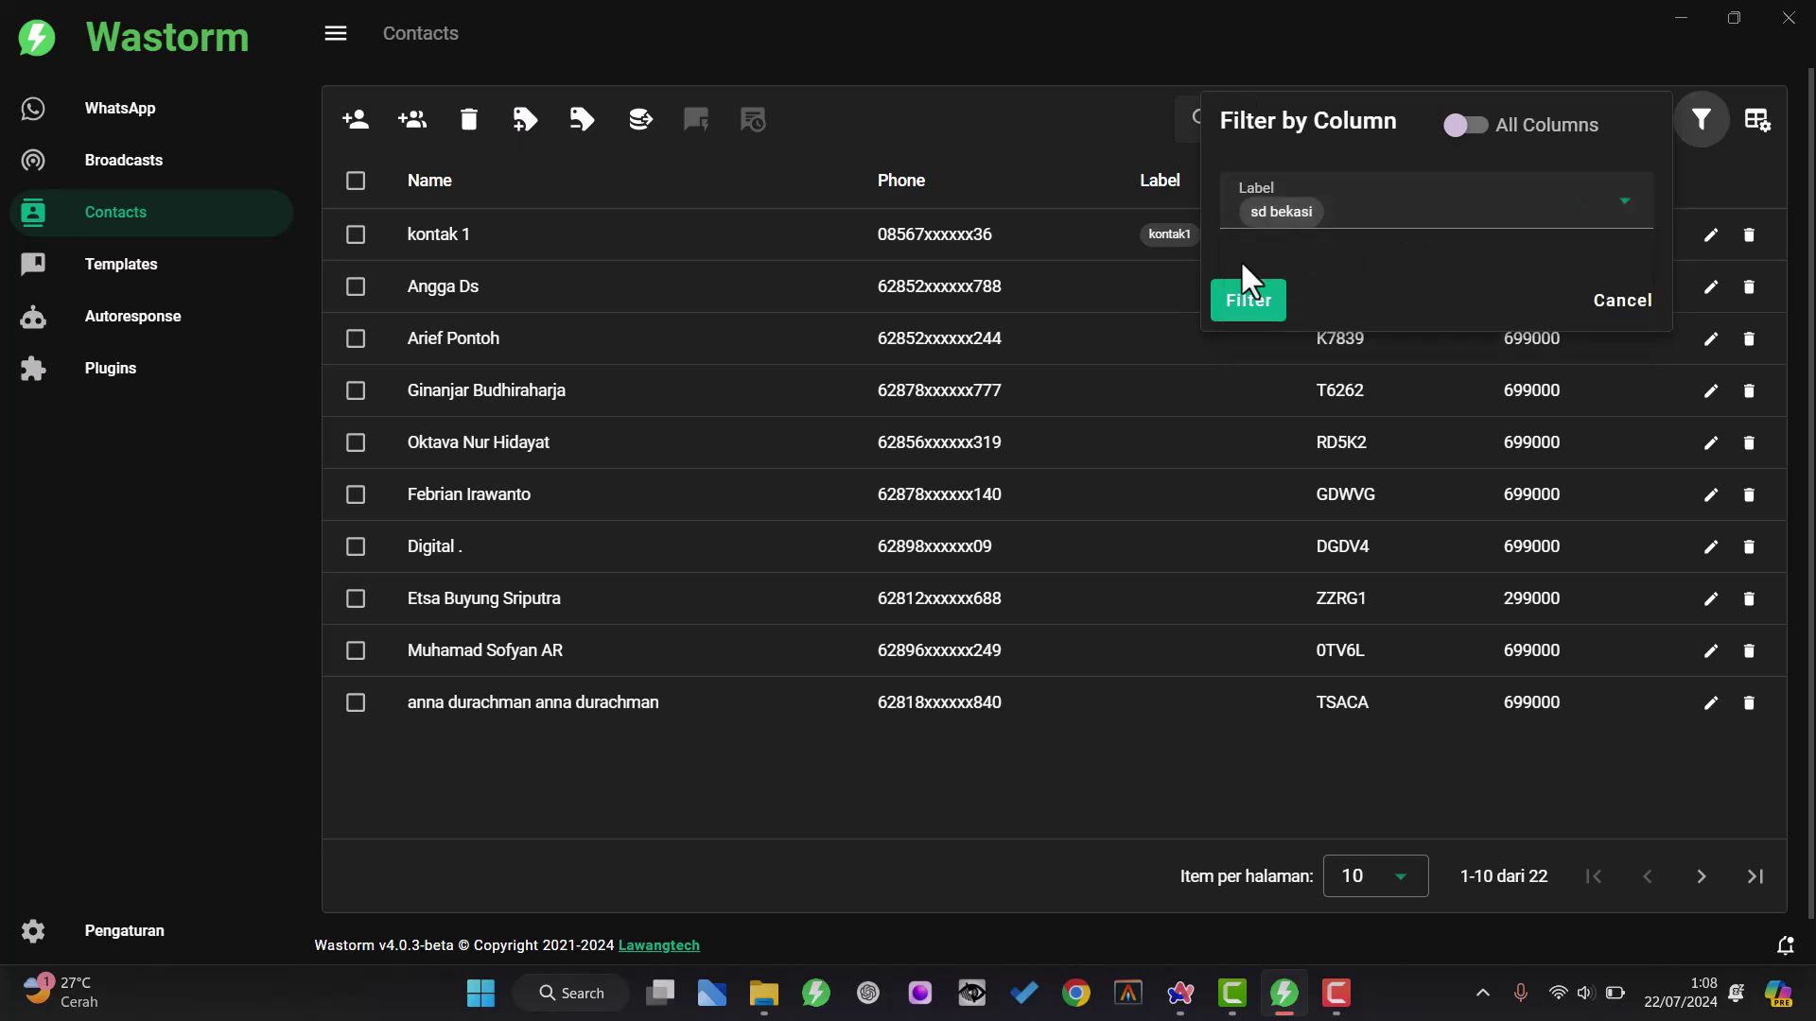
{"action": "left_click", "coordinate": [1255, 298]}
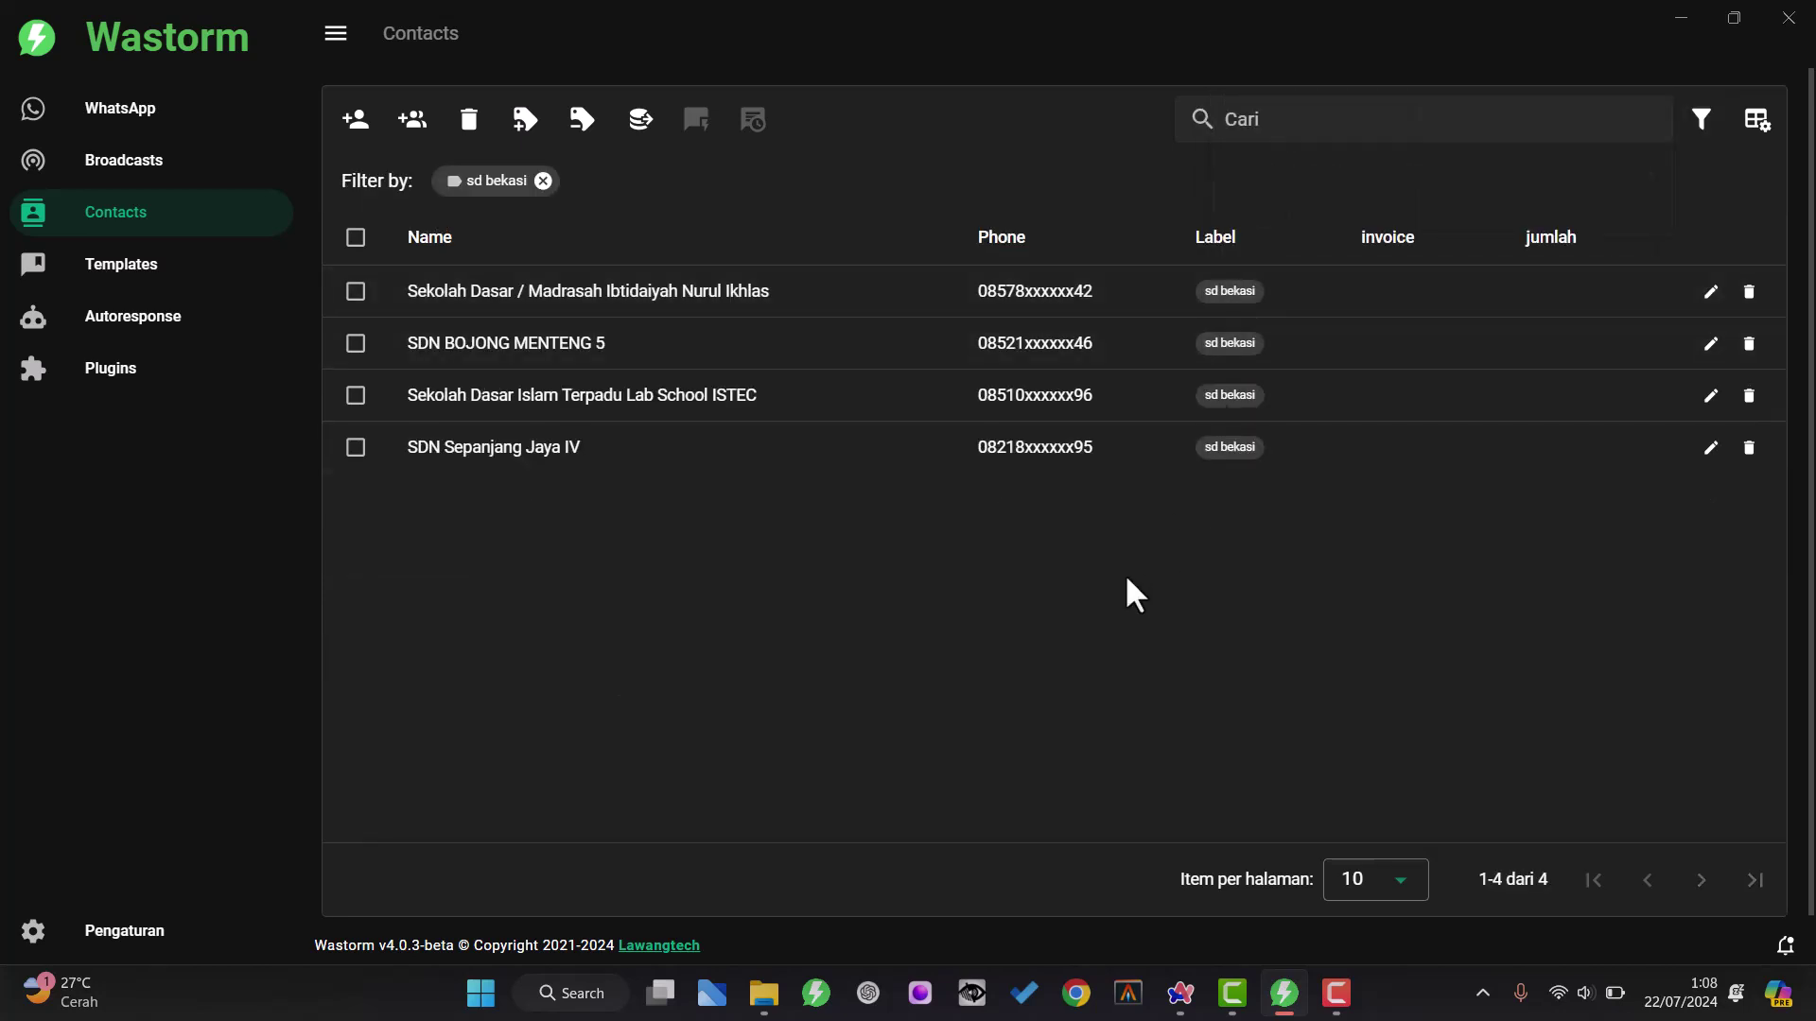